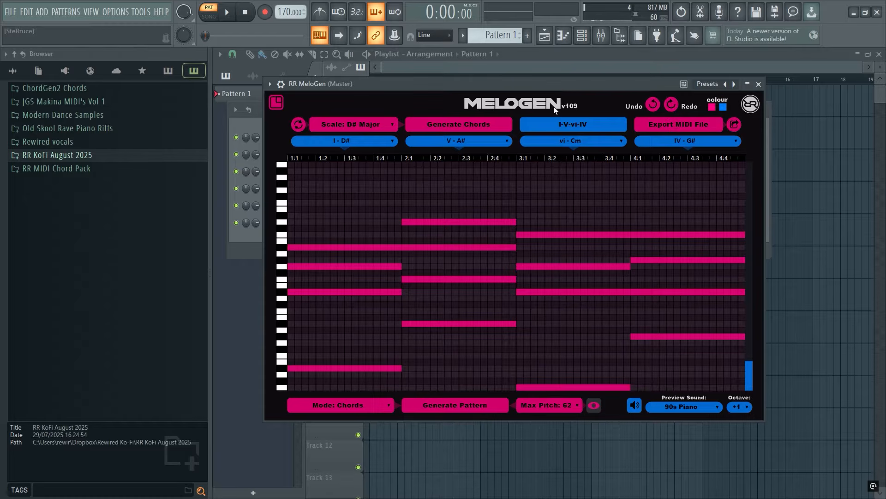
# Step: Try a tempo of 167 BPM, and view the Nexus instruments loaded on the Lead and Piano channels
pyautogui.moveTo(283, 12); pyautogui.dragTo(283, 18)
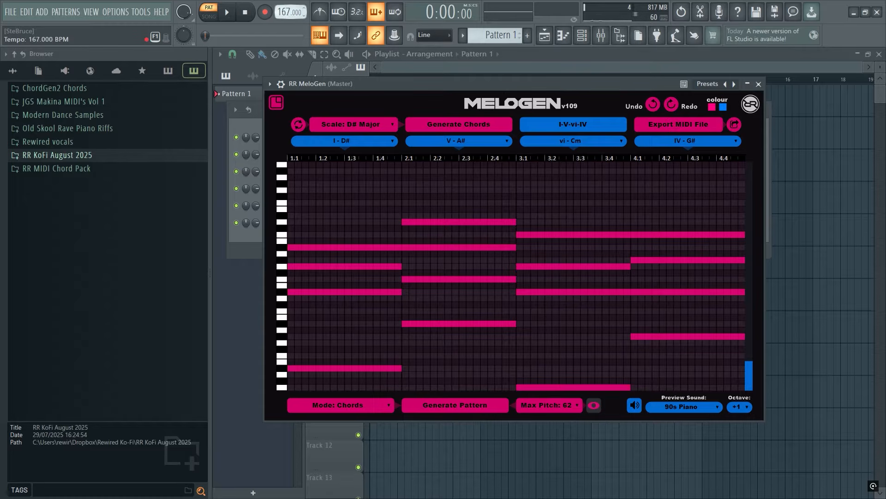
pyautogui.moveTo(447, 85); pyautogui.dragTo(582, 104)
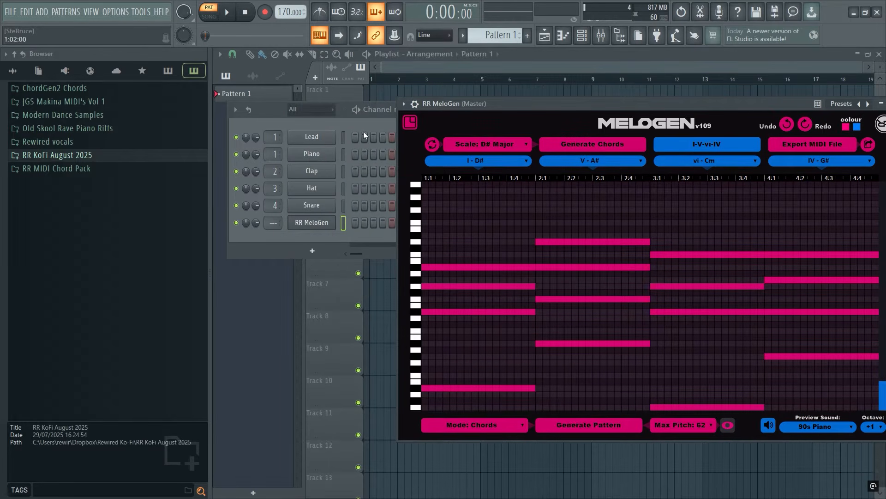
pyautogui.click(318, 138)
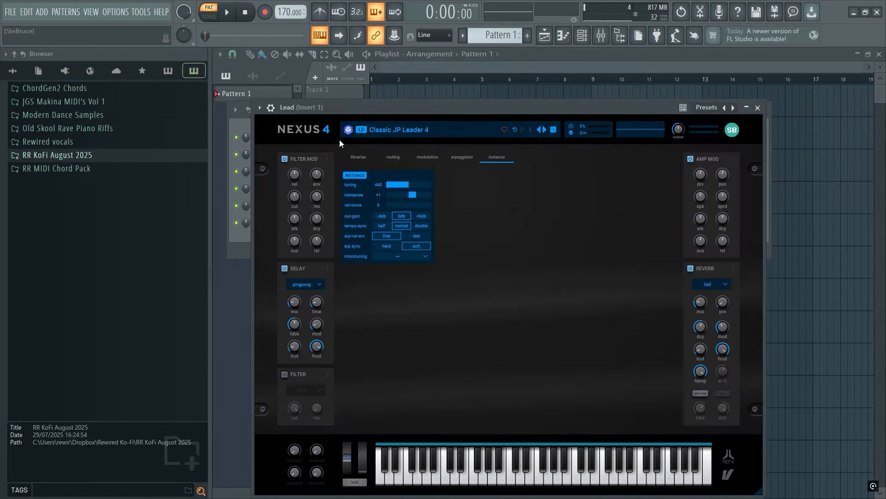
pyautogui.click(758, 108)
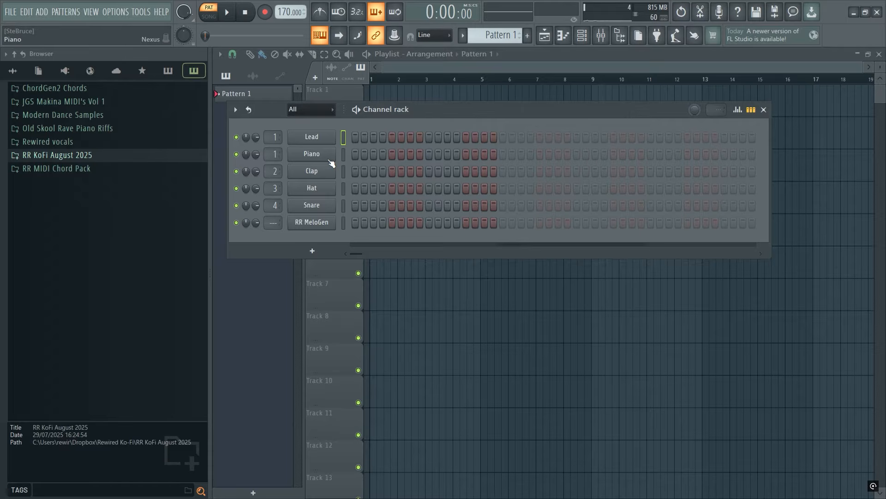
pyautogui.click(323, 155)
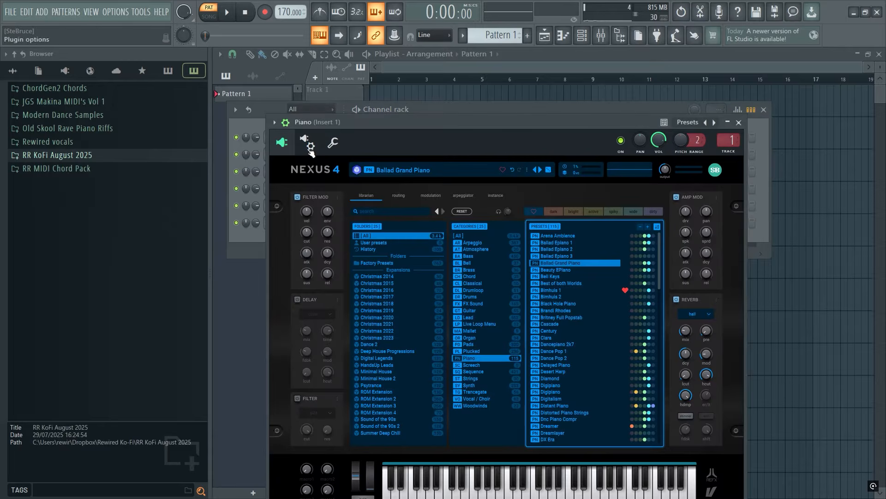
pyautogui.click(739, 123)
# Step: Reopen RR MeloGen from the channel rack and audition its chord pattern with the 90s Piano sound
pyautogui.click(311, 224)
pyautogui.moveTo(602, 107); pyautogui.dragTo(481, 97)
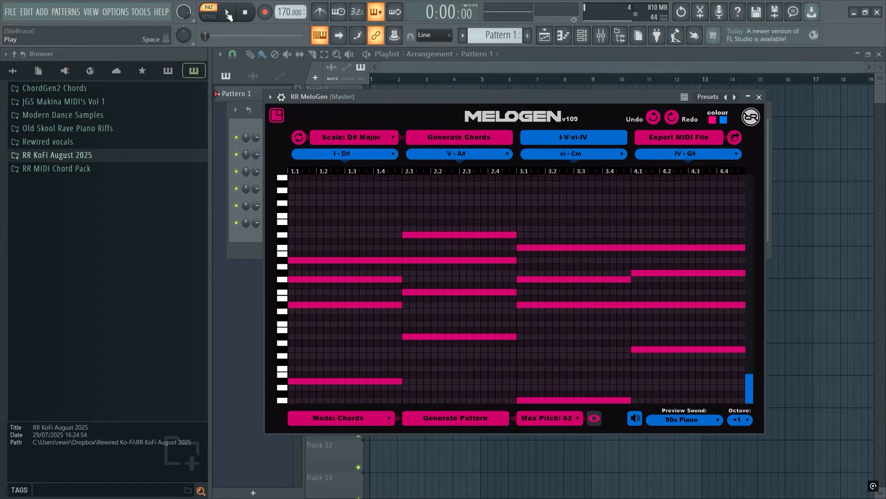
pyautogui.click(227, 14)
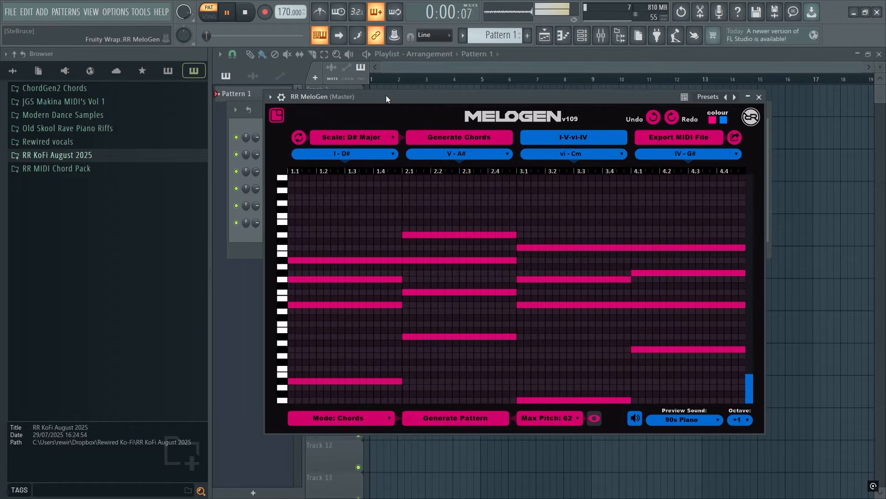
pyautogui.press('space')
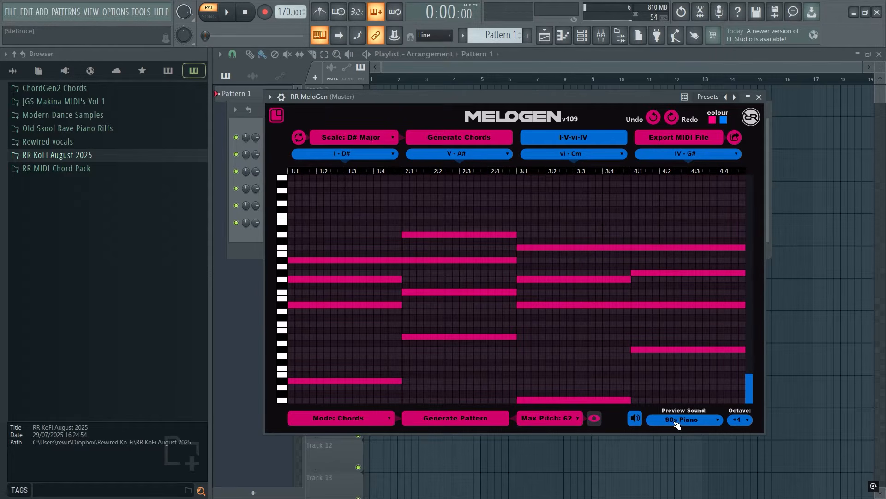
# Step: Switch the MeloGen preview sound to Choir and audition the chord pattern with it
pyautogui.click(677, 422)
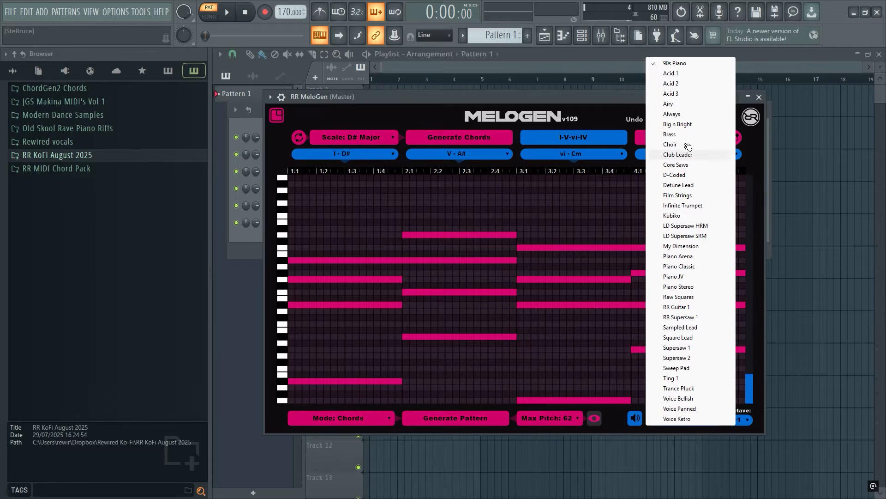
pyautogui.click(671, 144)
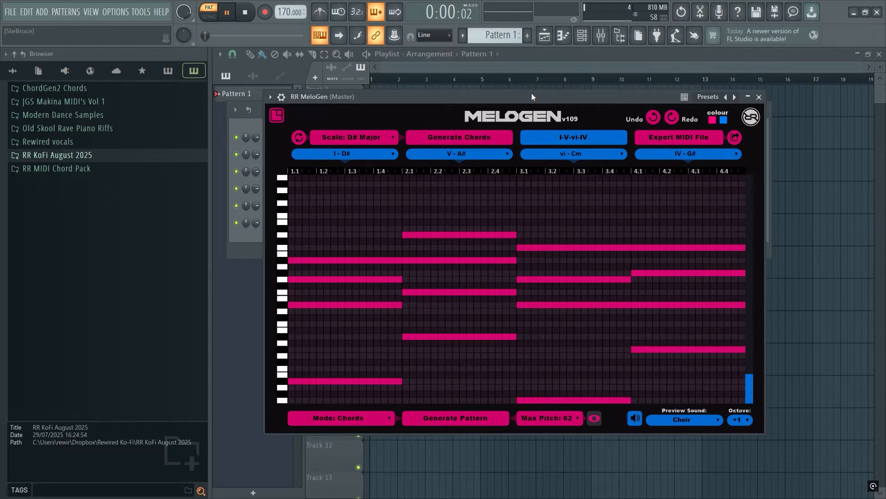
pyautogui.press('space')
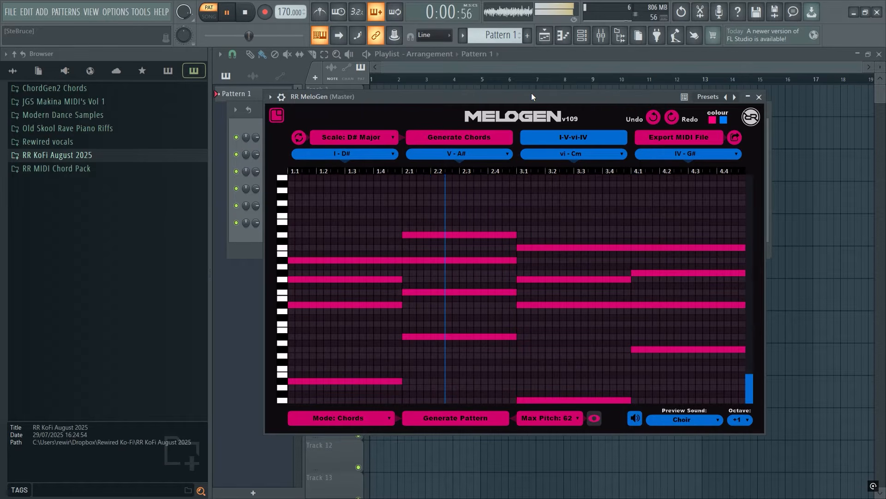
pyautogui.press('space')
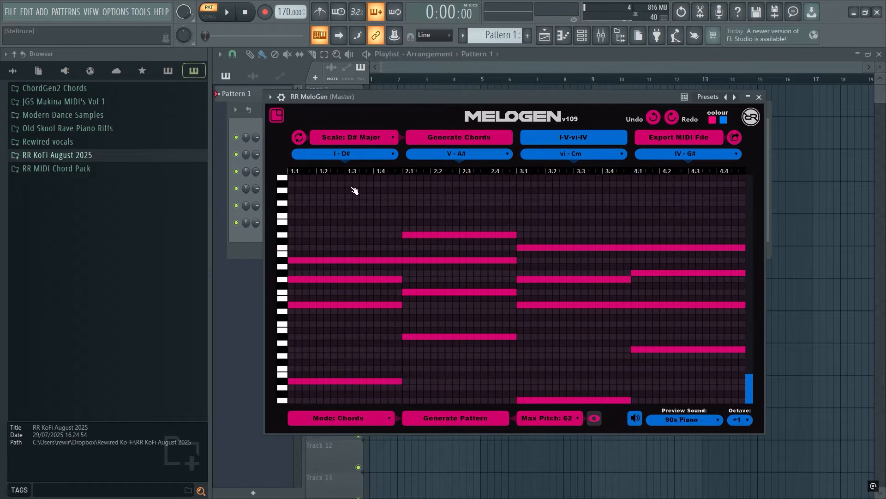
# Step: Set the MeloGen scale to C# Minor and audition the resulting chord progression
pyautogui.moveTo(447, 96)
pyautogui.mouseDown()
pyautogui.moveTo(496, 91)
pyautogui.moveTo(452, 92)
pyautogui.mouseUp()
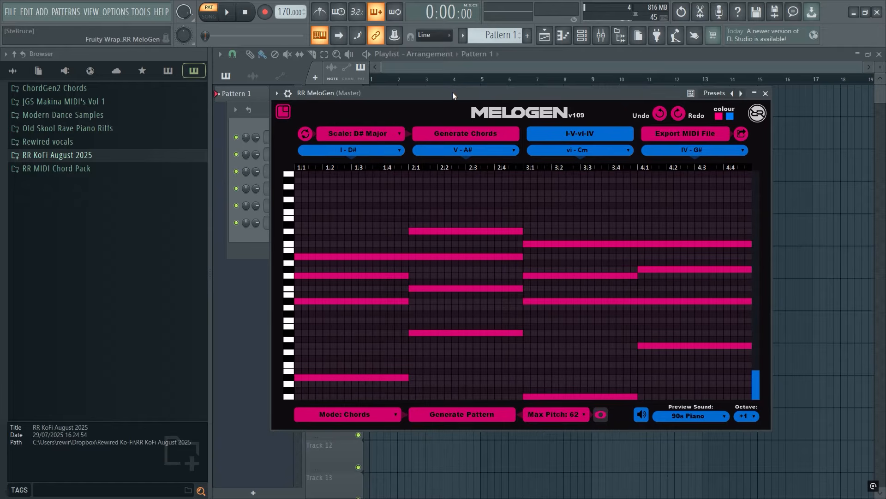
pyautogui.click(381, 135)
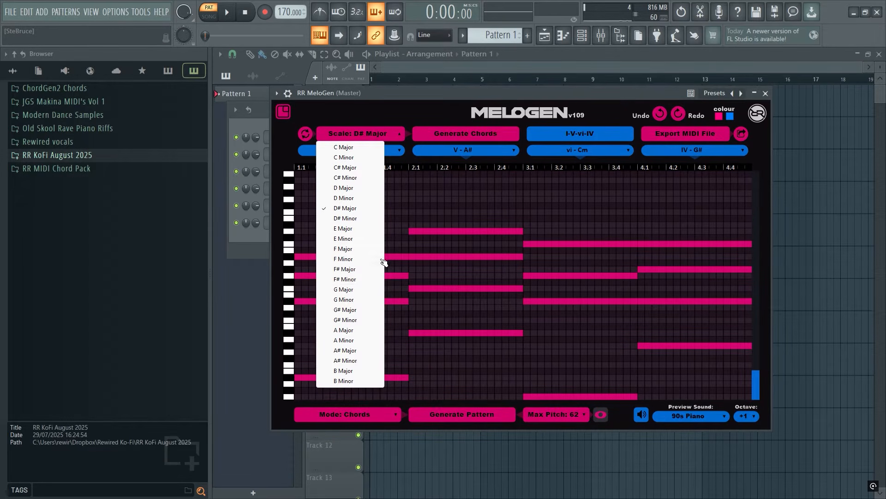
pyautogui.click(360, 180)
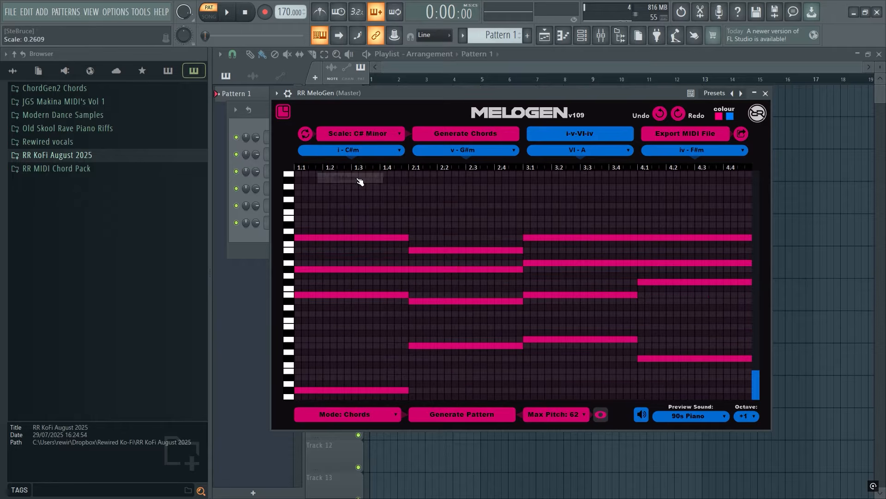
pyautogui.press('space')
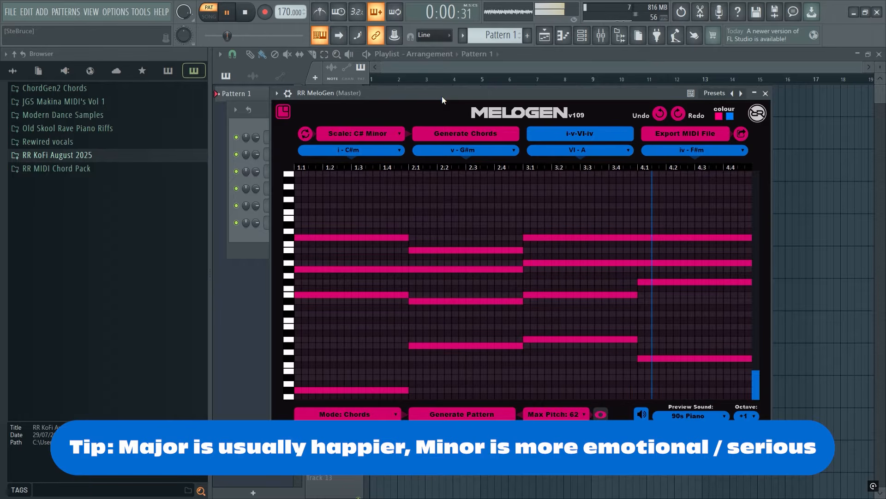
pyautogui.press('space')
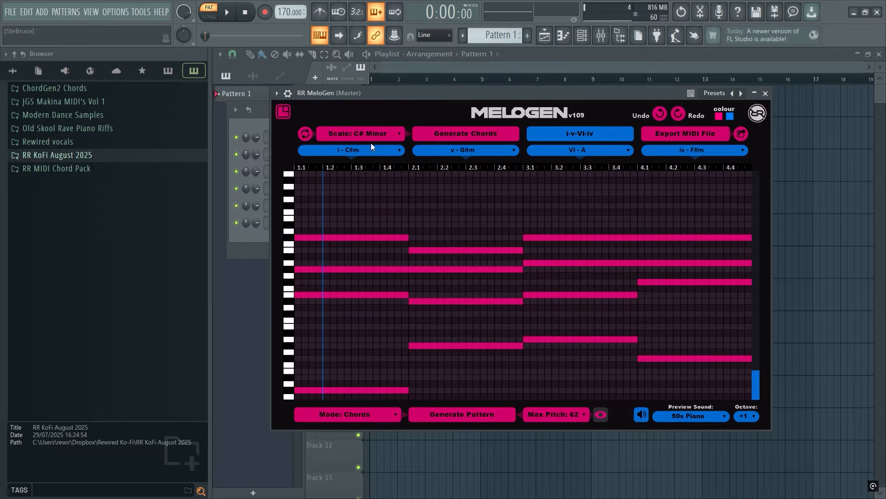
# Step: Randomize the scale and chords repeatedly until reaching B Major, and audition the V-IV-I-V progression
pyautogui.click(311, 138)
pyautogui.click(309, 138)
pyautogui.click(308, 138)
pyautogui.click(308, 138)
pyautogui.click(306, 134)
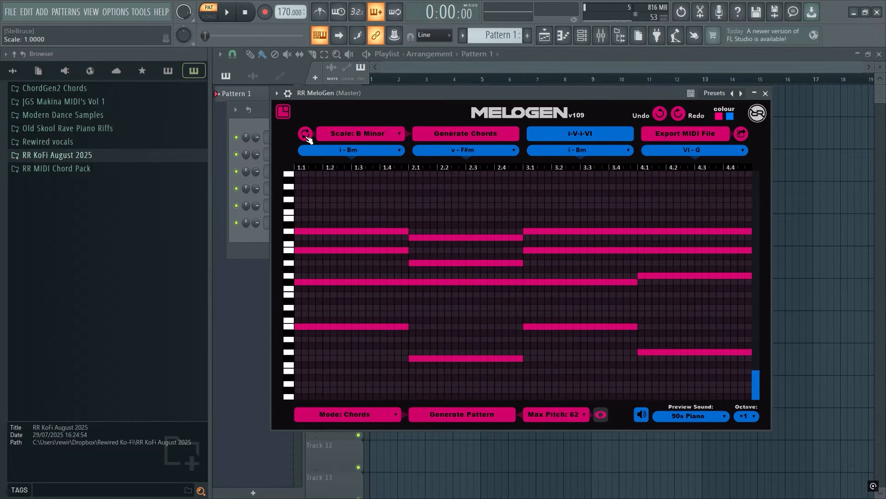
pyautogui.click(306, 135)
pyautogui.click(306, 134)
pyautogui.press('space')
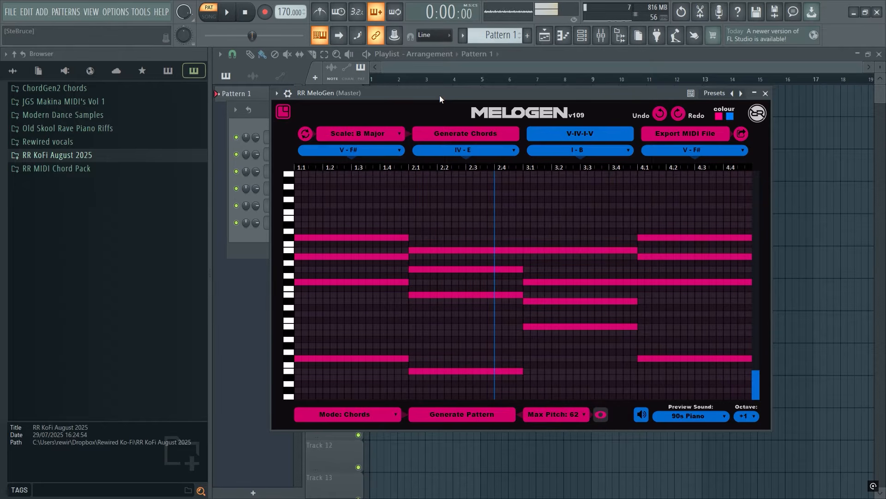
pyautogui.press('space')
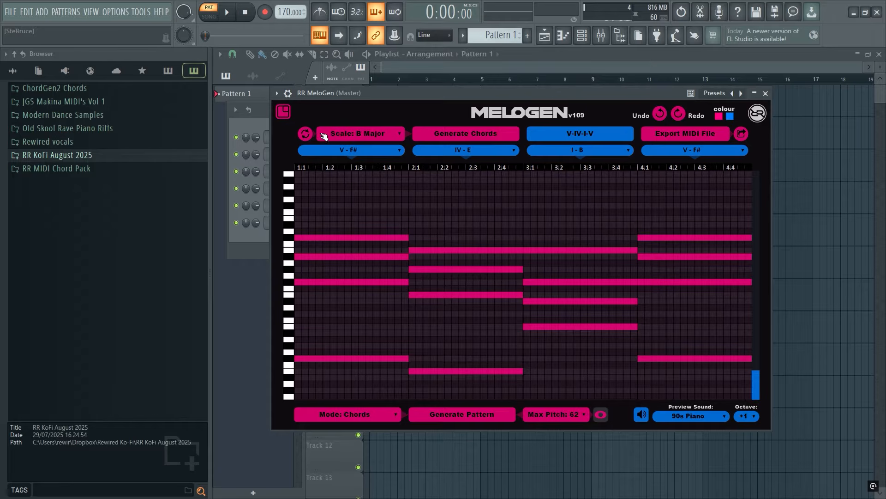
# Step: Keep randomizing the scale and chord progression until the scale is G Minor
pyautogui.click(306, 134)
pyautogui.click(305, 134)
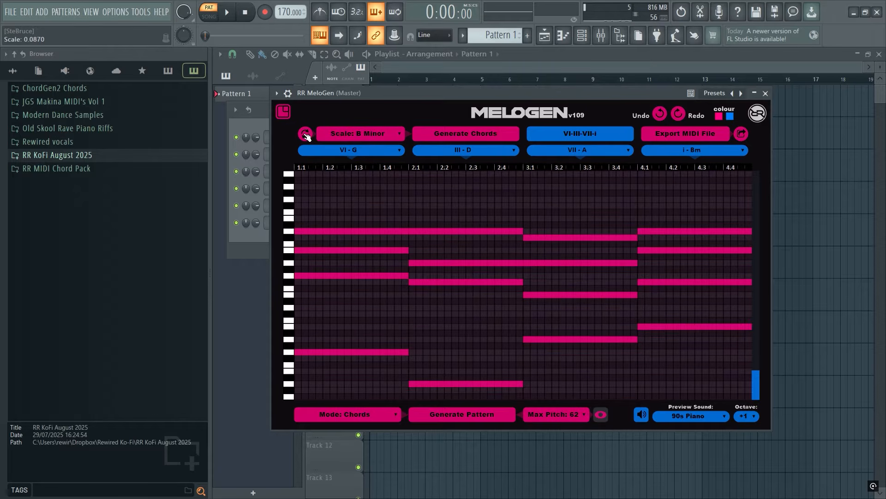
pyautogui.click(306, 134)
pyautogui.click(305, 134)
pyautogui.click(306, 134)
pyautogui.click(305, 134)
pyautogui.click(305, 134)
pyautogui.click(305, 134)
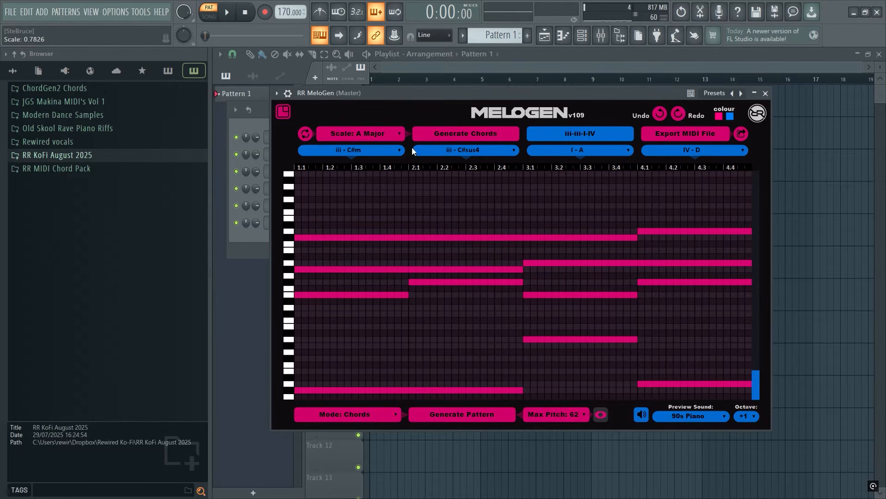
pyautogui.click(305, 134)
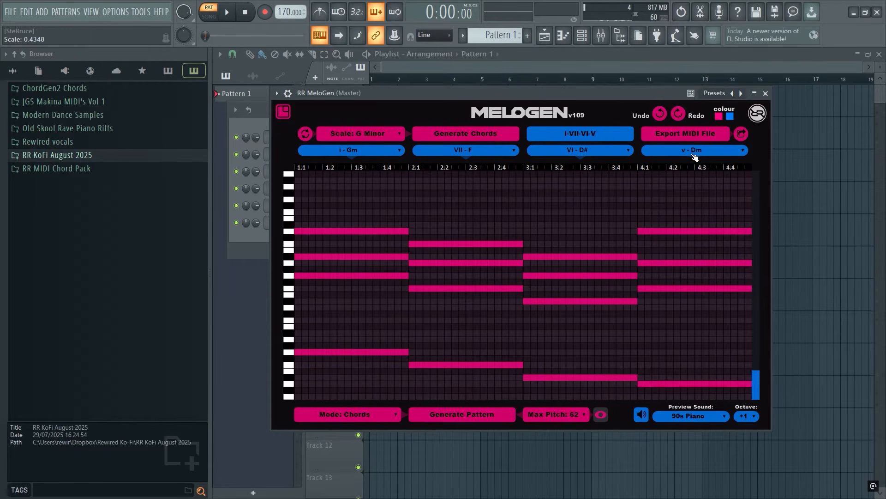
# Step: Set all four chords of the progression to i - Gm and audition the pattern
pyautogui.click(363, 156)
pyautogui.click(468, 152)
pyautogui.click(468, 151)
pyautogui.click(449, 165)
pyautogui.click(580, 150)
pyautogui.click(563, 163)
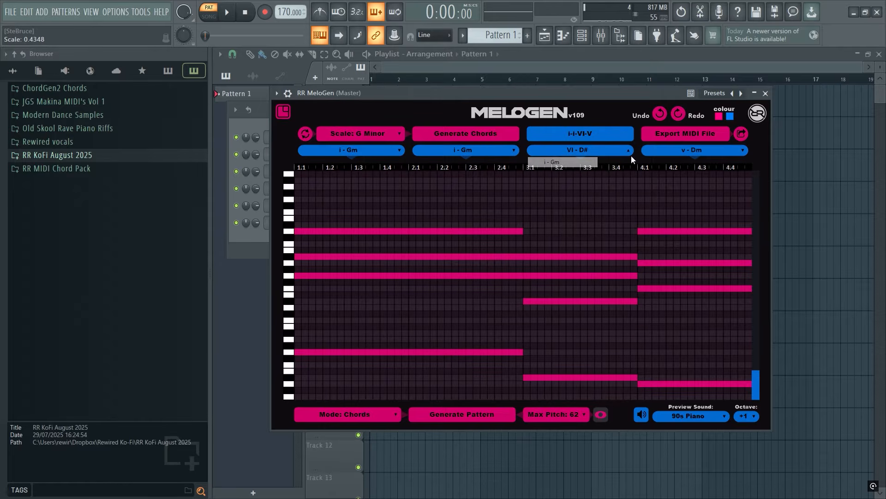
pyautogui.click(683, 151)
pyautogui.click(677, 163)
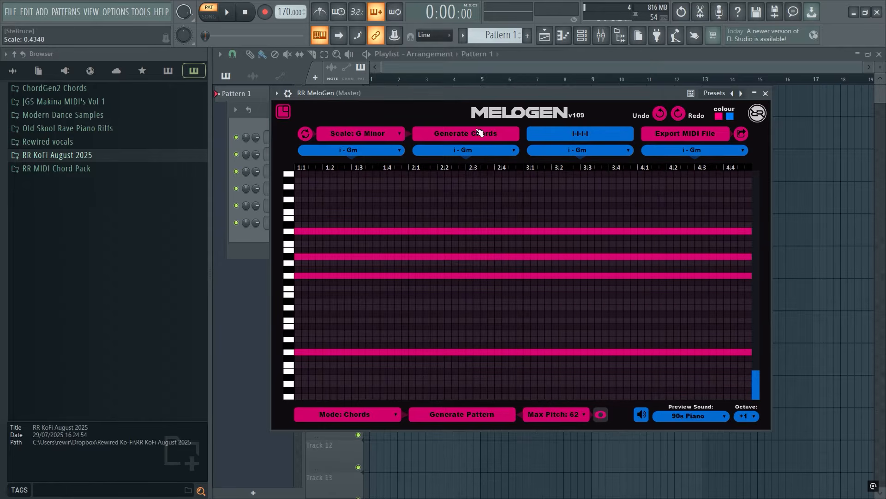
pyautogui.click(226, 12)
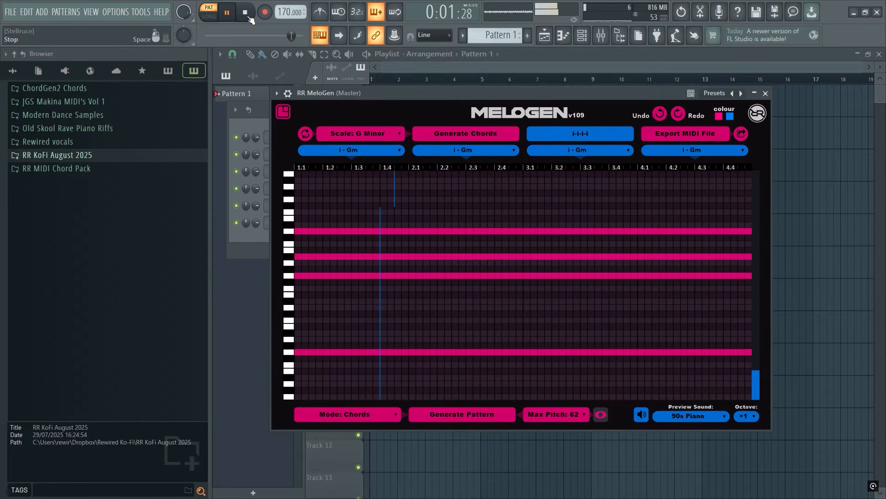
pyautogui.click(246, 14)
# Step: Change the second chord to III - A# and audition the progression
pyautogui.click(443, 151)
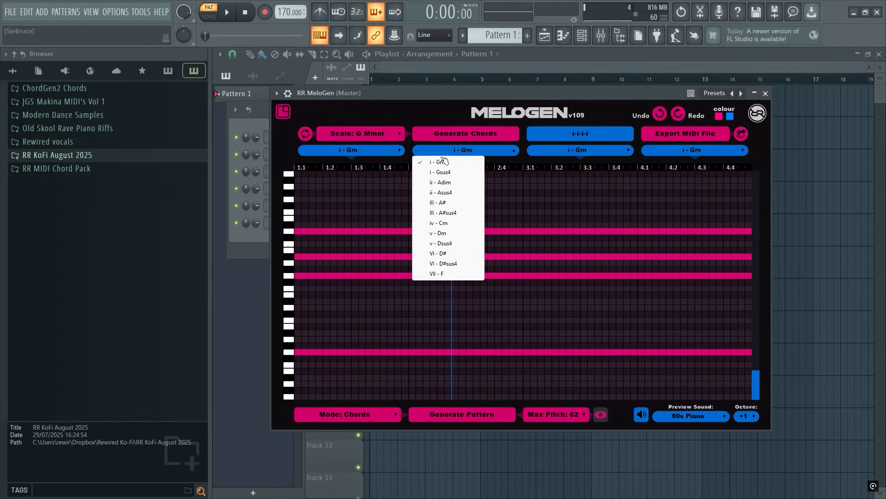
pyautogui.click(455, 204)
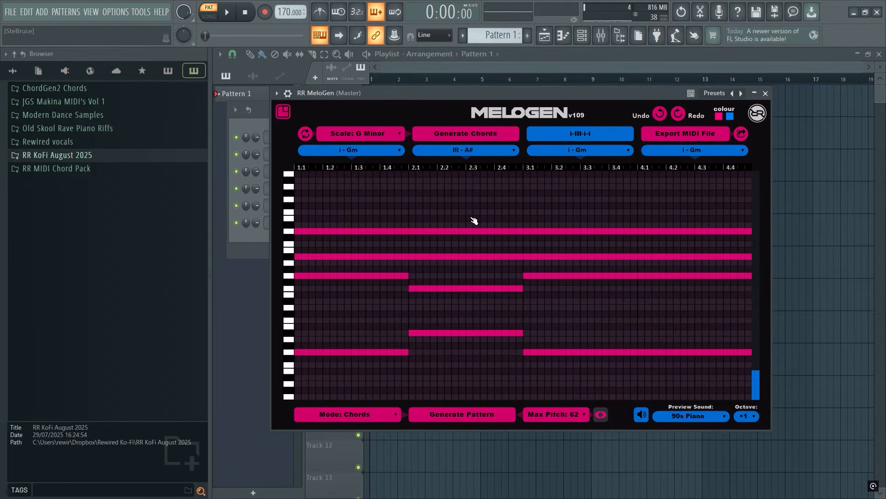
pyautogui.click(226, 12)
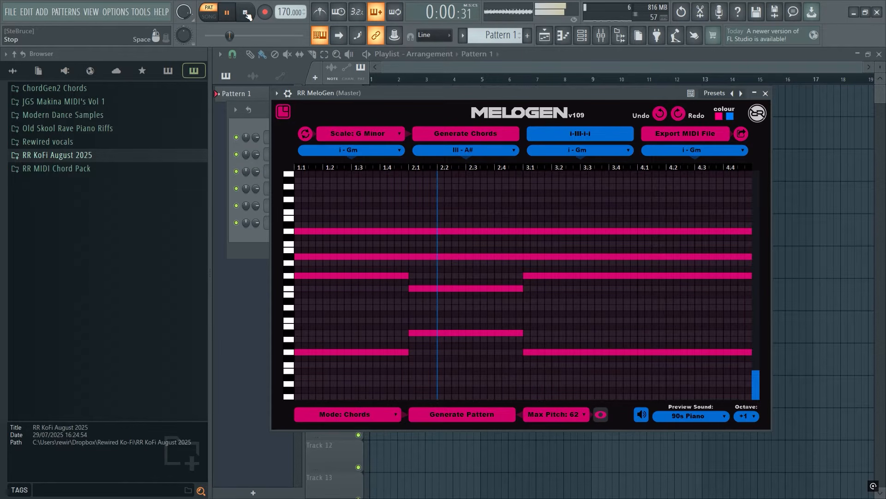
pyautogui.click(246, 14)
# Step: Change the third chord to v - Dm and audition the progression
pyautogui.click(582, 150)
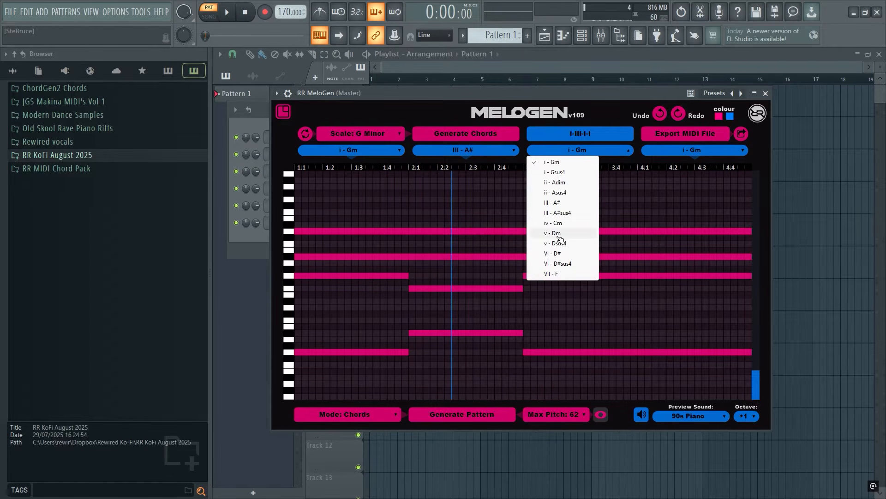
pyautogui.click(553, 232)
pyautogui.click(227, 13)
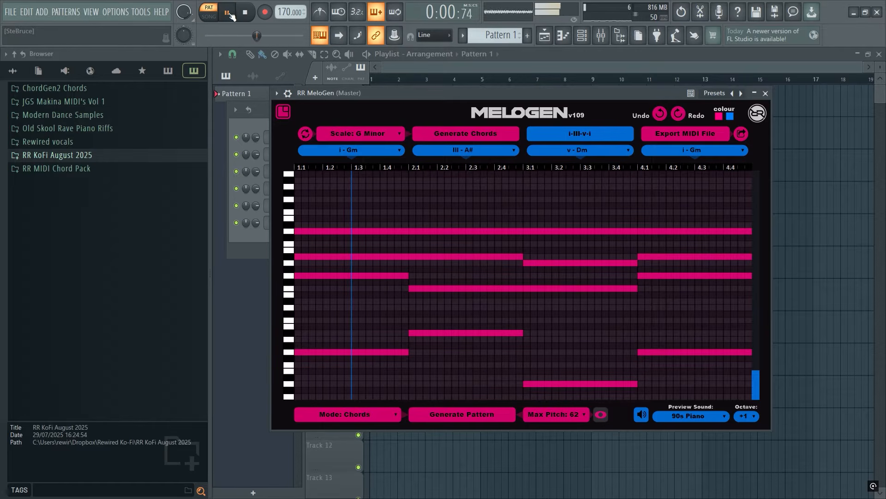
pyautogui.click(249, 15)
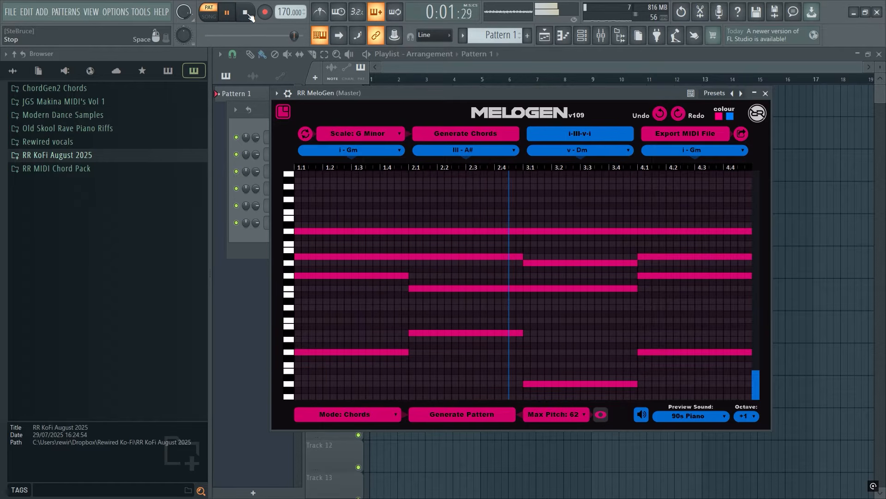
# Step: Change the second chord to i - Gsus4 and audition the progression
pyautogui.click(459, 173)
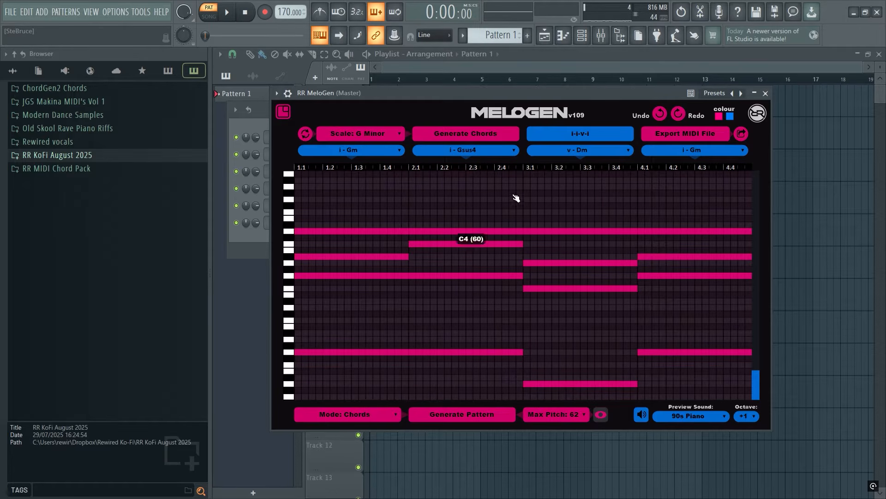
pyautogui.click(227, 12)
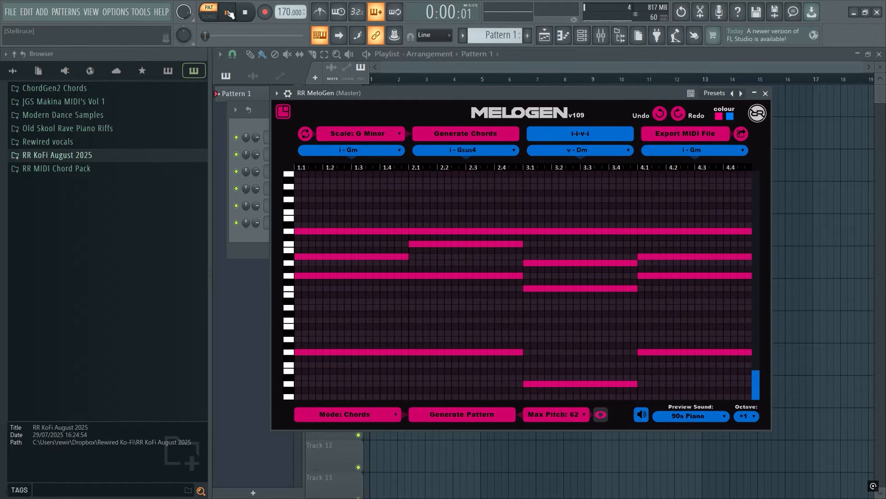
pyautogui.click(247, 12)
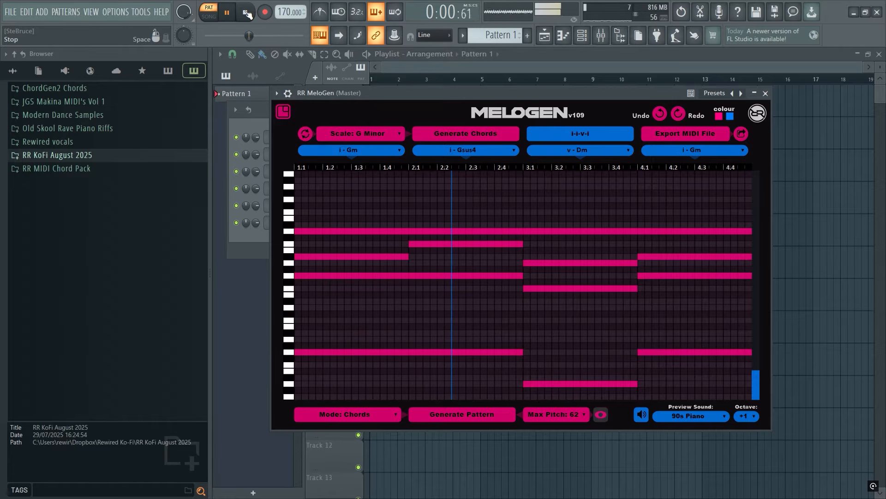
# Step: Change the scale to C Major and audition the progression
pyautogui.click(365, 134)
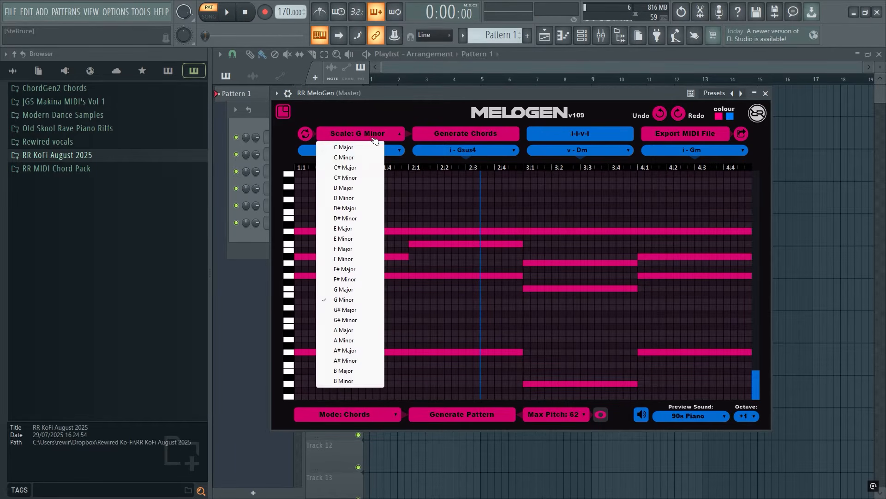
pyautogui.click(350, 147)
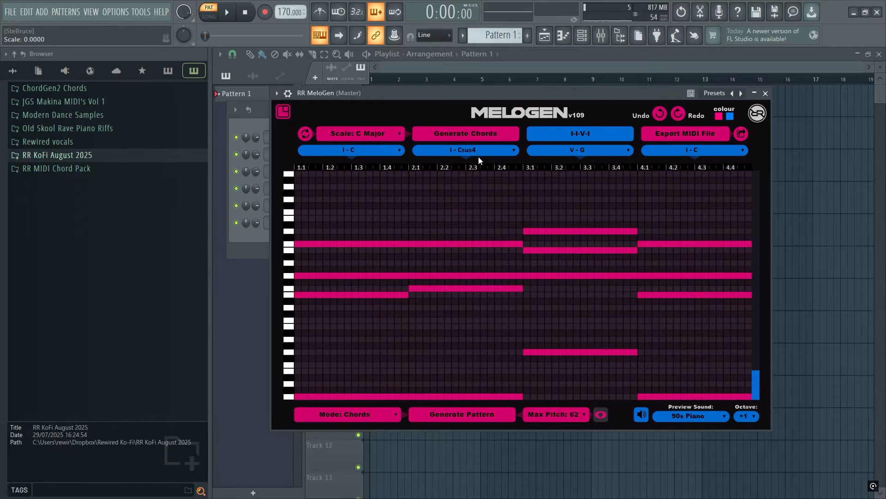
pyautogui.click(226, 13)
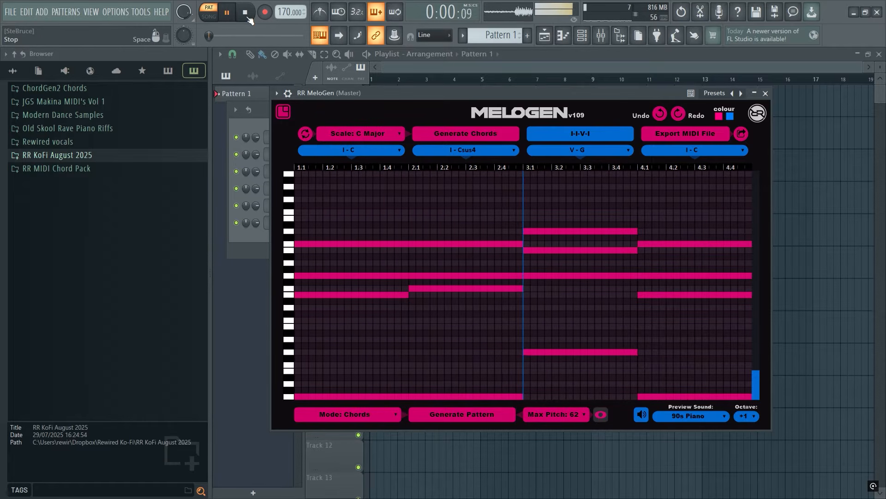
pyautogui.click(247, 16)
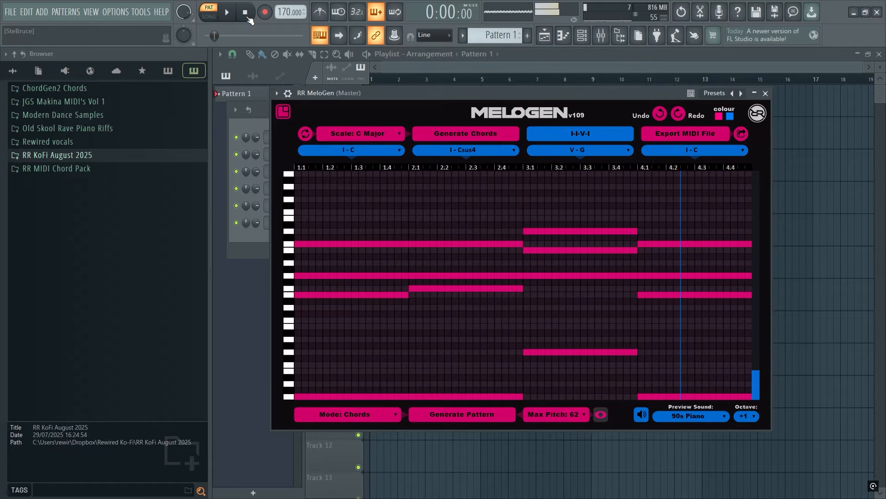
# Step: Change the fourth chord to IV - F and audition the progression
pyautogui.click(710, 150)
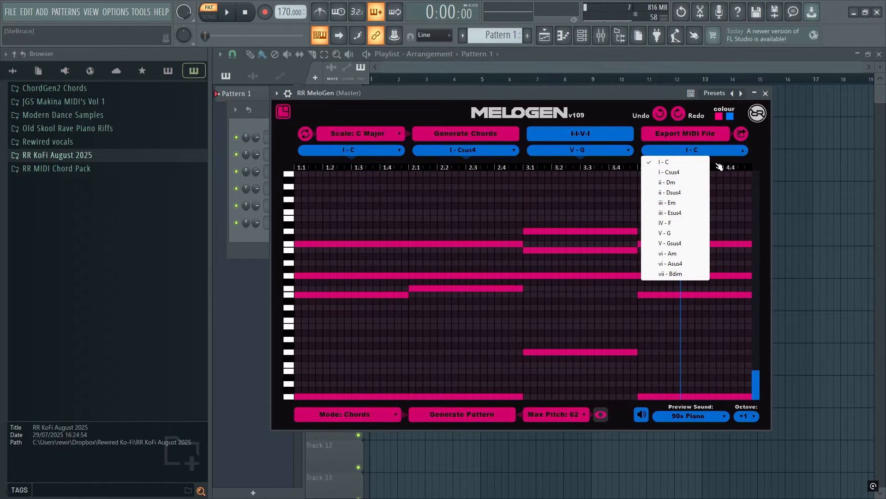
pyautogui.click(685, 226)
pyautogui.click(234, 14)
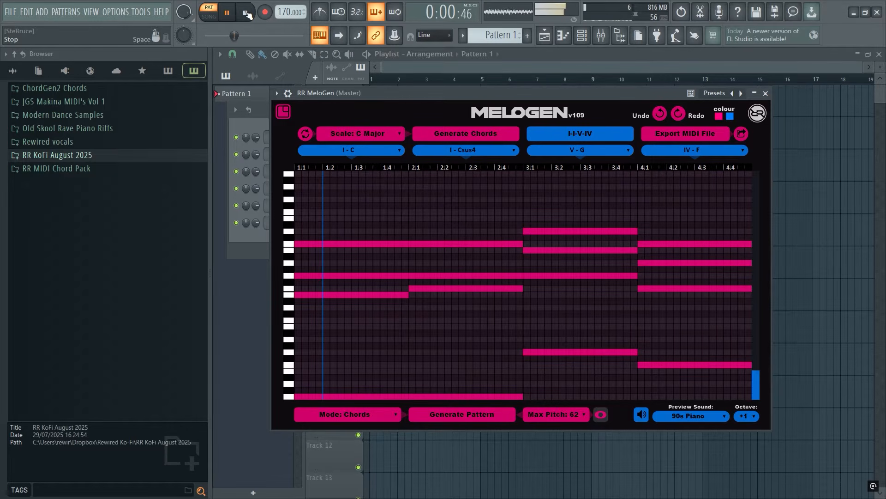
pyautogui.click(246, 13)
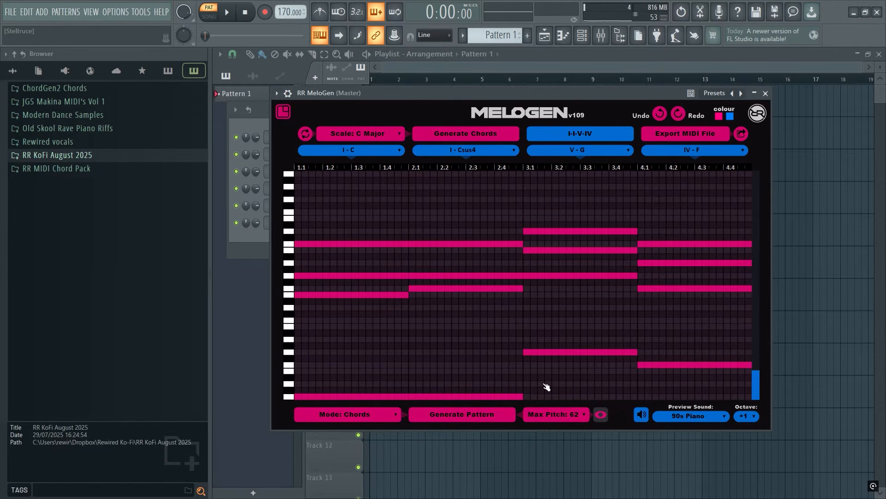
# Step: Create a new pattern named Chords, moving the MeloGen window clear of the channel names
pyautogui.moveTo(470, 94); pyautogui.dragTo(572, 96)
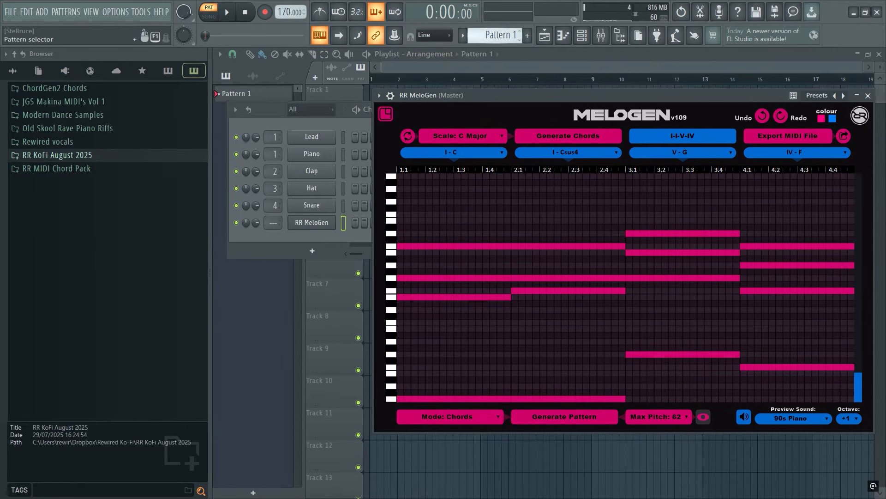
pyautogui.scroll(-1, 490, 35)
pyautogui.click(462, 35)
pyautogui.click(543, 94)
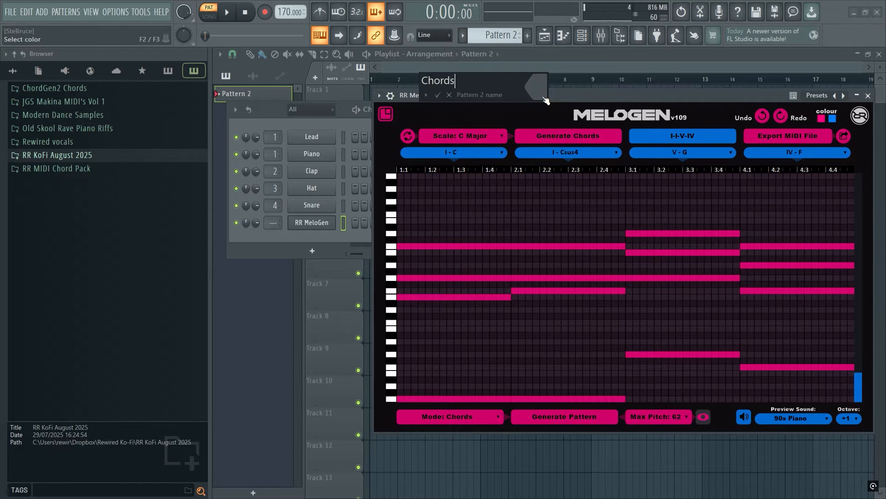
pyautogui.write('Chords')
pyautogui.press('Return')
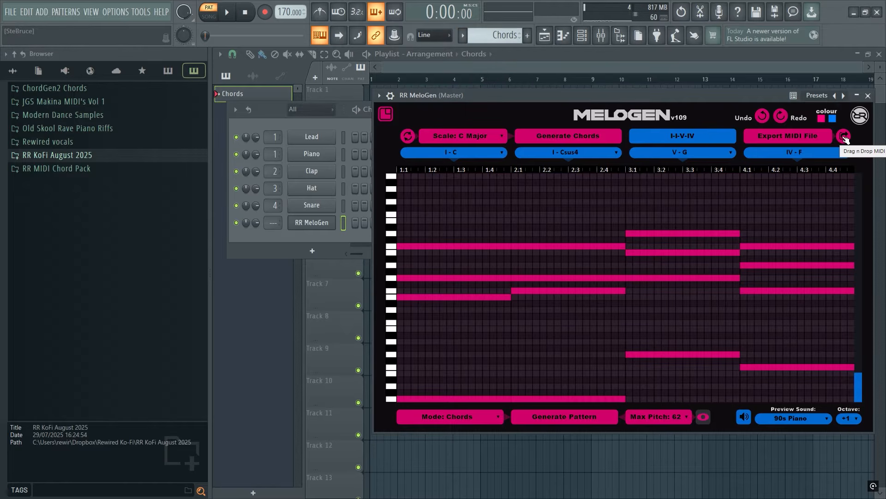
# Step: Transfer the generated chord MIDI from MeloGen onto the Piano channel and mute MeloGen's preview sound
pyautogui.click(307, 156)
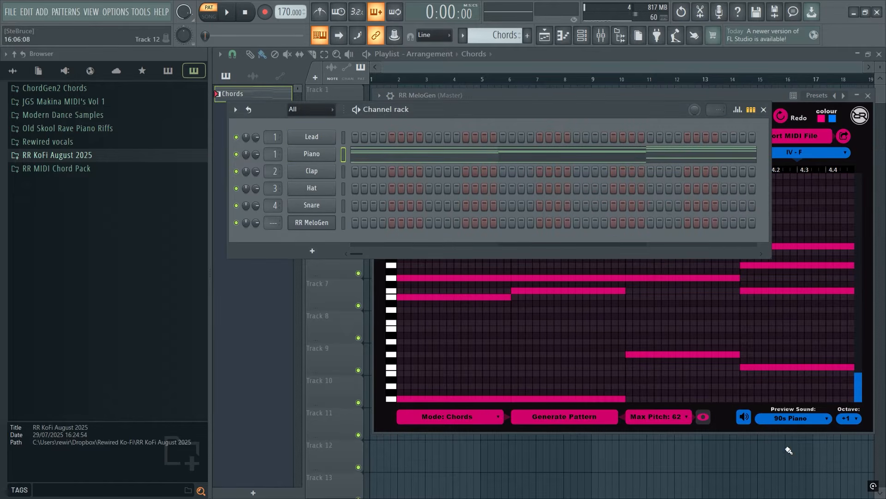
pyautogui.click(747, 419)
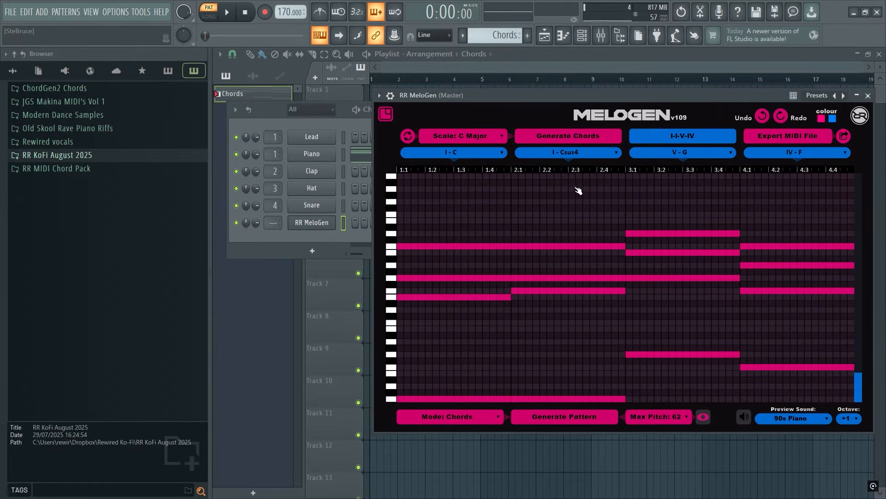
# Step: Bring the channel rack forward and play the Chords pattern through the Piano channel
pyautogui.click(361, 118)
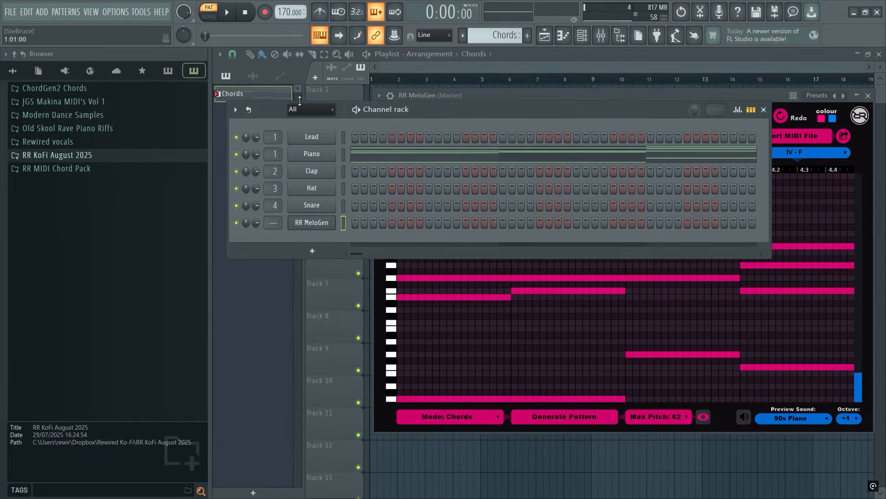
pyautogui.click(227, 14)
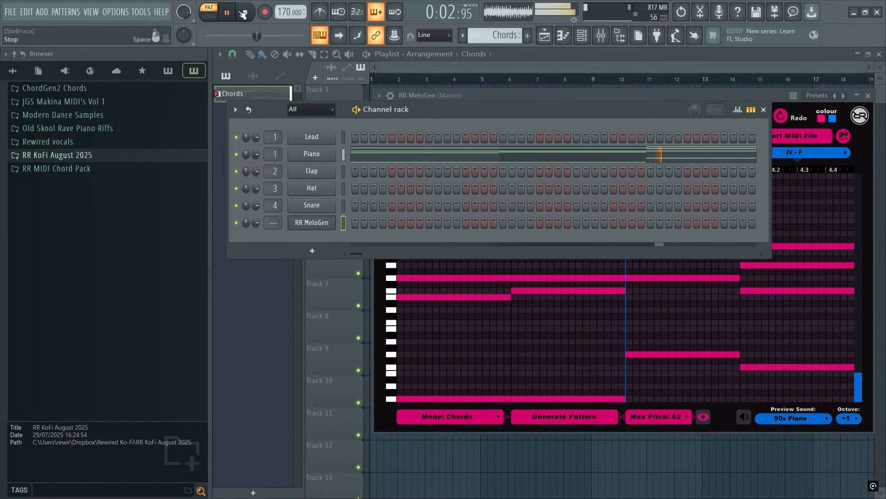
pyautogui.click(246, 13)
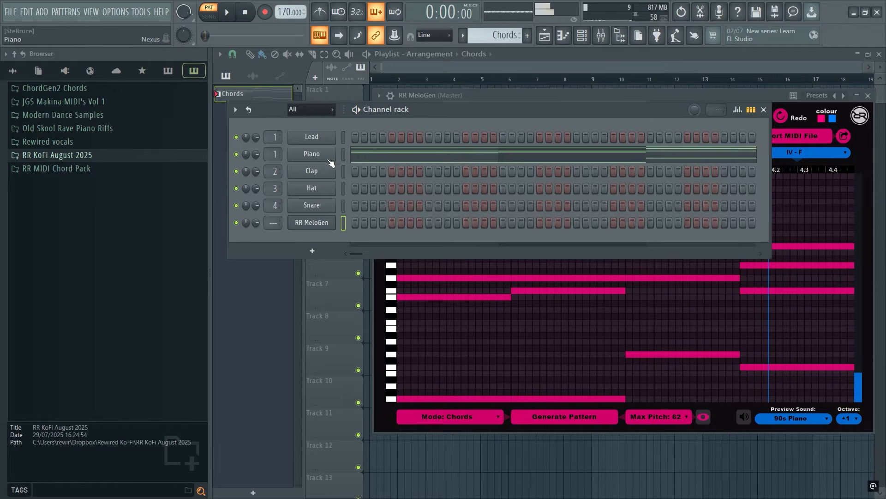
# Step: Load the Ambient Pad 8 preset from the Pads category on the Piano channel's Nexus and audition the Chords pattern
pyautogui.click(312, 153)
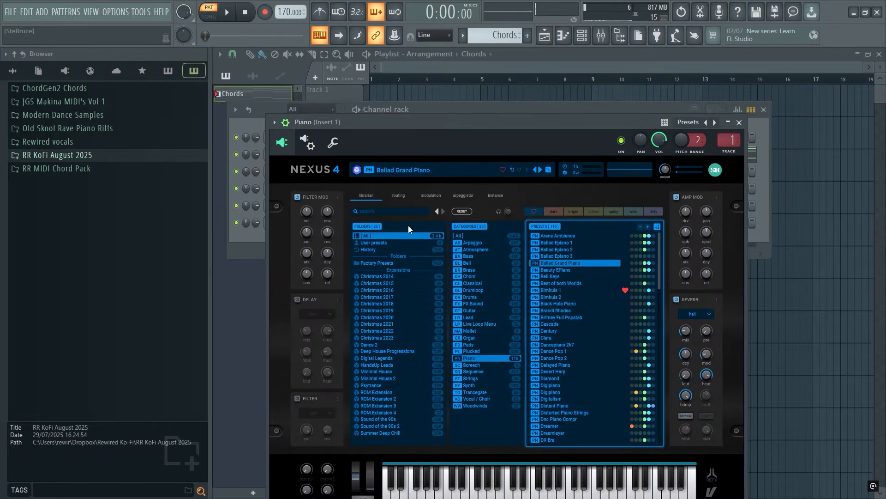
pyautogui.click(478, 346)
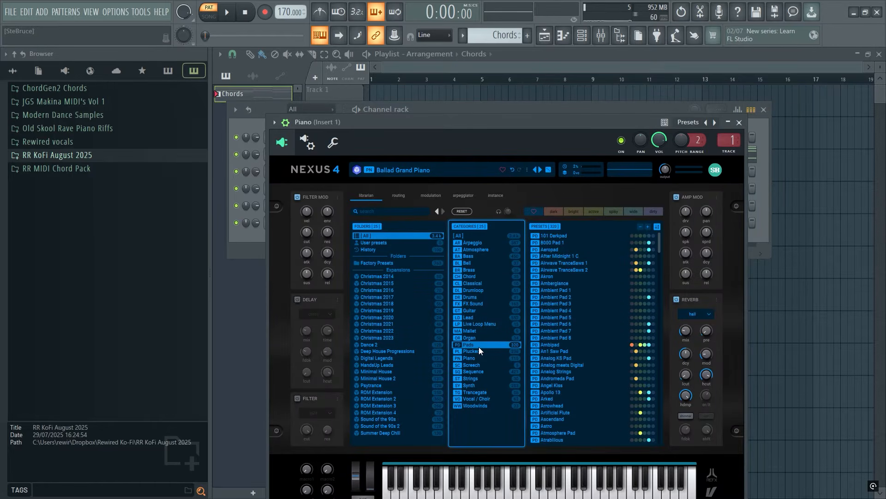
pyautogui.click(569, 338)
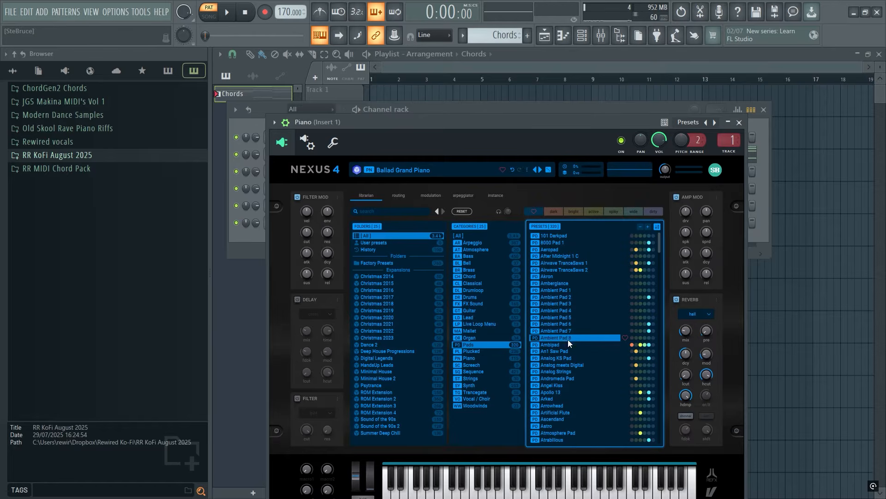
pyautogui.click(416, 110)
pyautogui.click(228, 14)
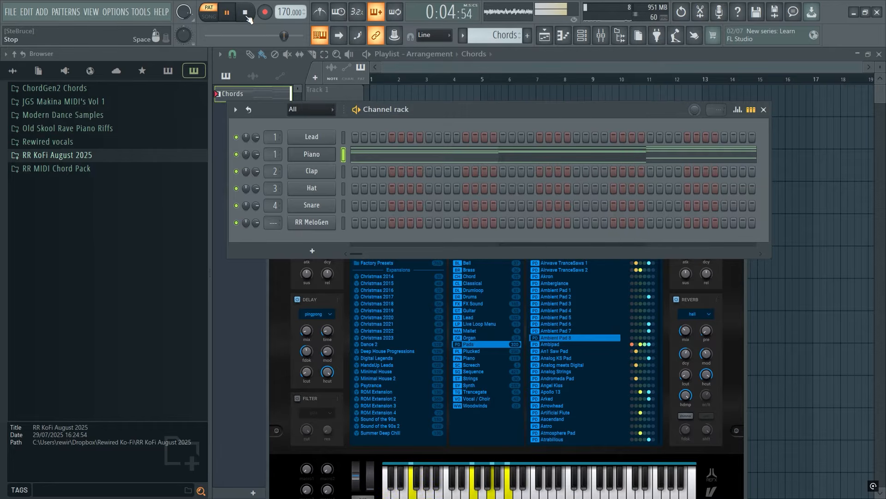
pyautogui.click(247, 17)
# Step: Return to Pattern 1 and reopen MeloGen with its preview sound unmuted
pyautogui.moveTo(515, 34); pyautogui.dragTo(515, 38)
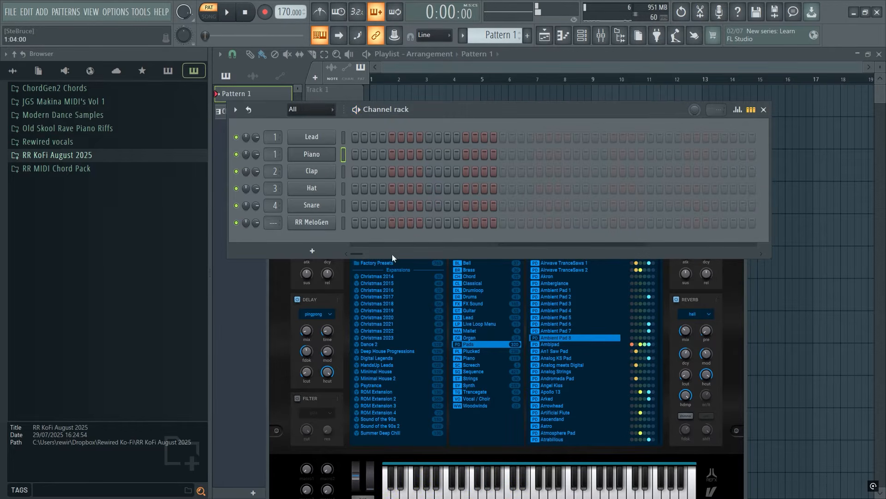
pyautogui.click(323, 225)
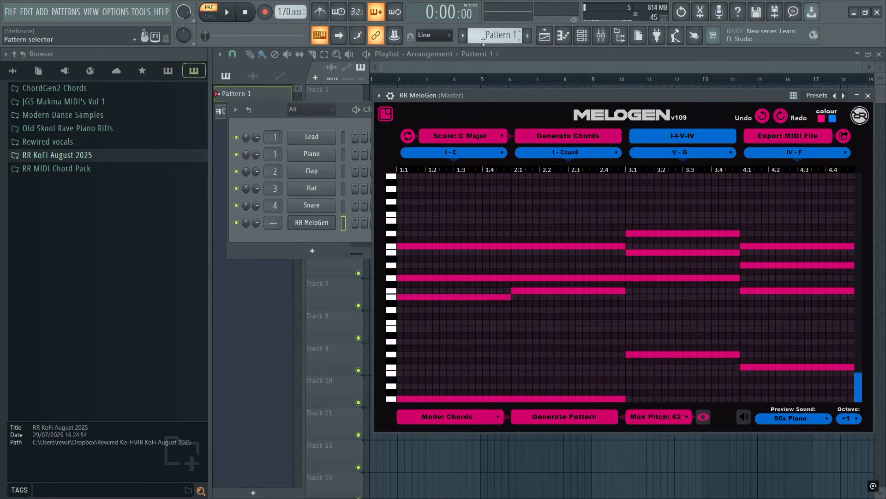
pyautogui.moveTo(533, 99); pyautogui.dragTo(458, 83)
pyautogui.click(676, 403)
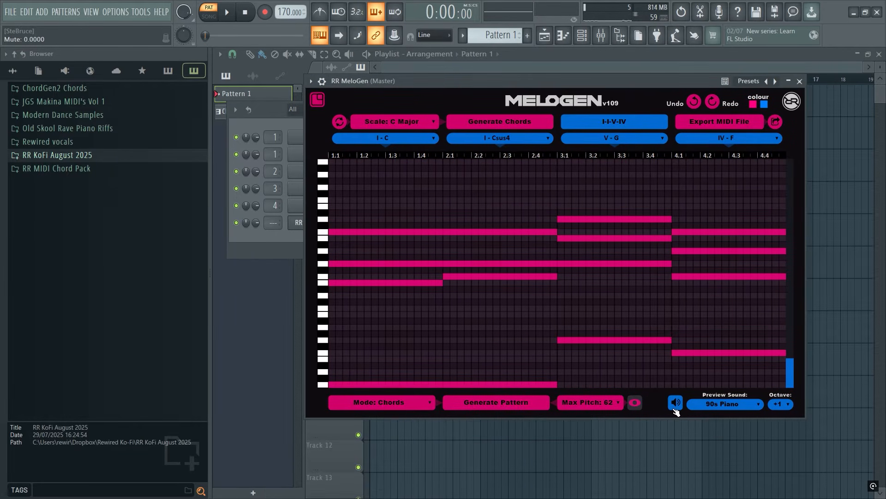
pyautogui.moveTo(517, 80); pyautogui.dragTo(487, 76)
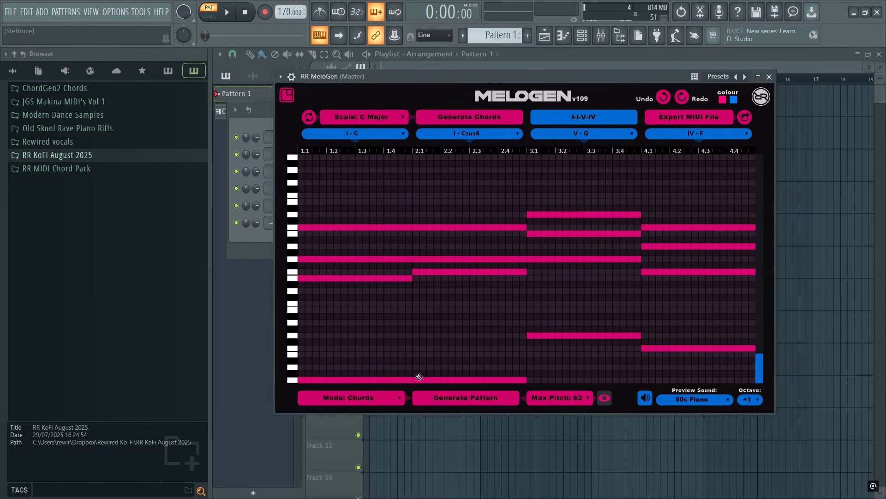
# Step: Switch the MeloGen mode to Chord Riff and audition the riff
pyautogui.click(350, 398)
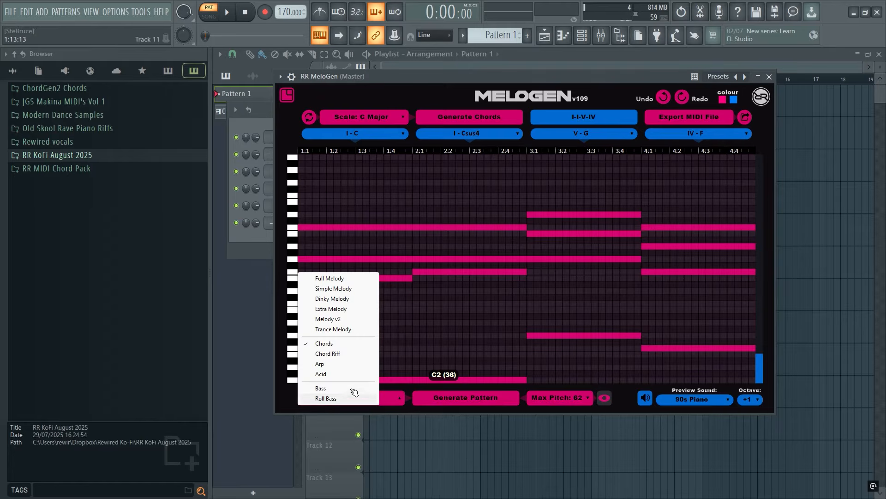
pyautogui.click(336, 355)
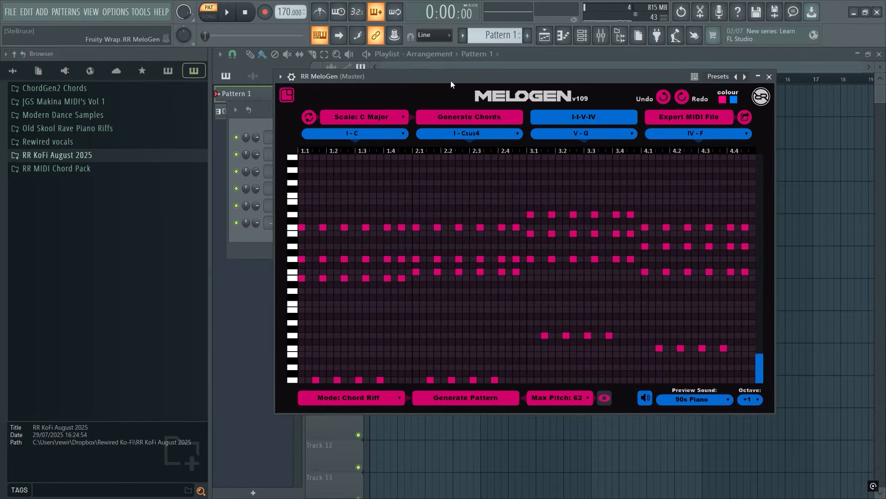
pyautogui.moveTo(450, 81); pyautogui.dragTo(442, 105)
pyautogui.click(228, 14)
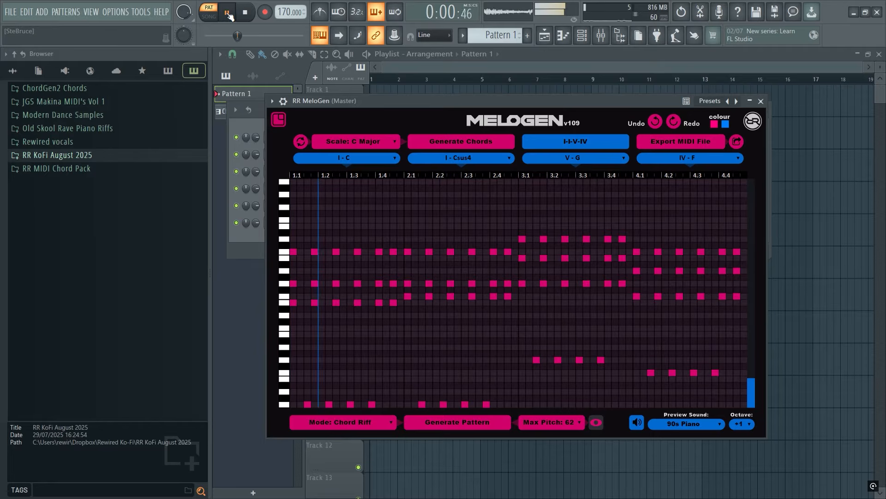
pyautogui.moveTo(438, 101); pyautogui.dragTo(431, 81)
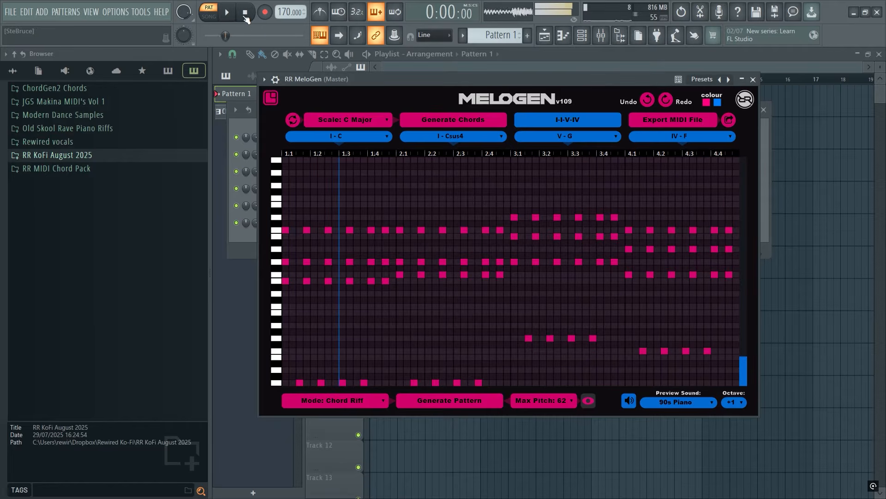
pyautogui.click(244, 17)
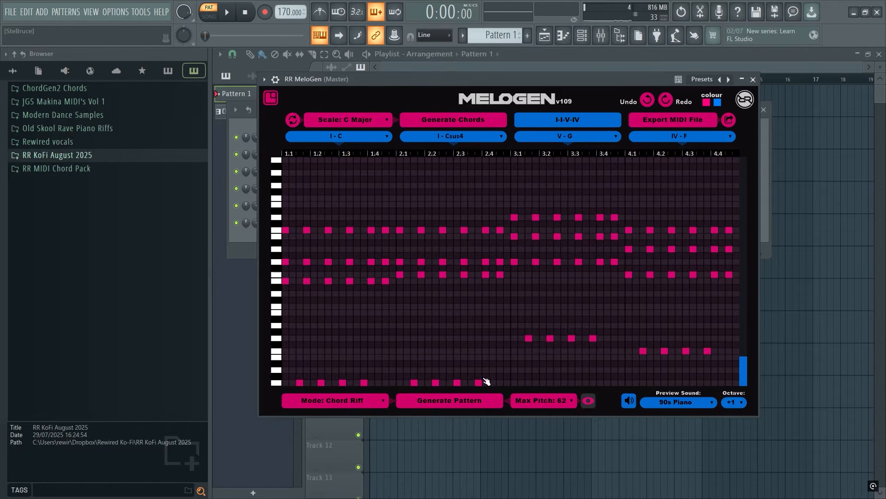
# Step: Generate a series of new Chord Riff patterns over the same chord progression
pyautogui.click(455, 405)
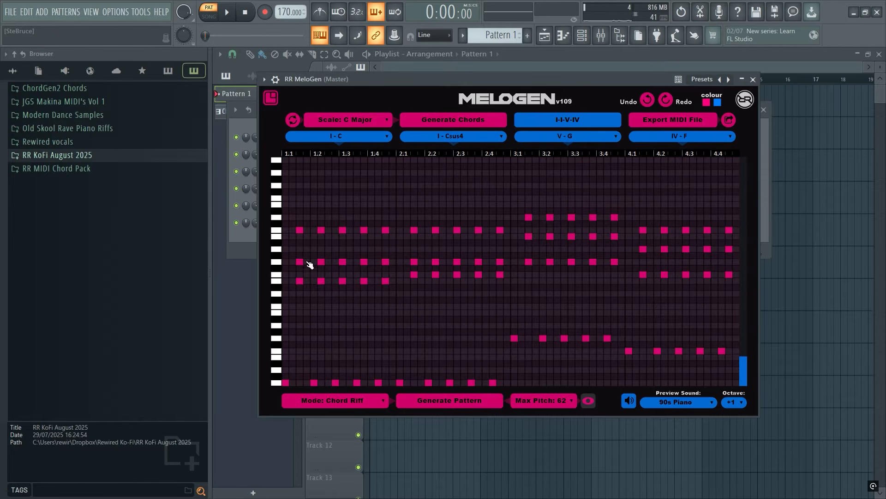
pyautogui.click(432, 401)
pyautogui.click(450, 405)
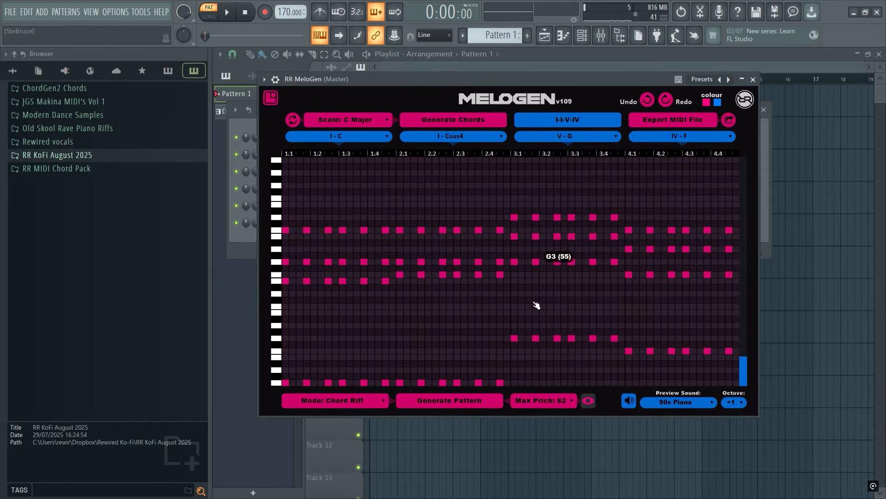
pyautogui.click(454, 403)
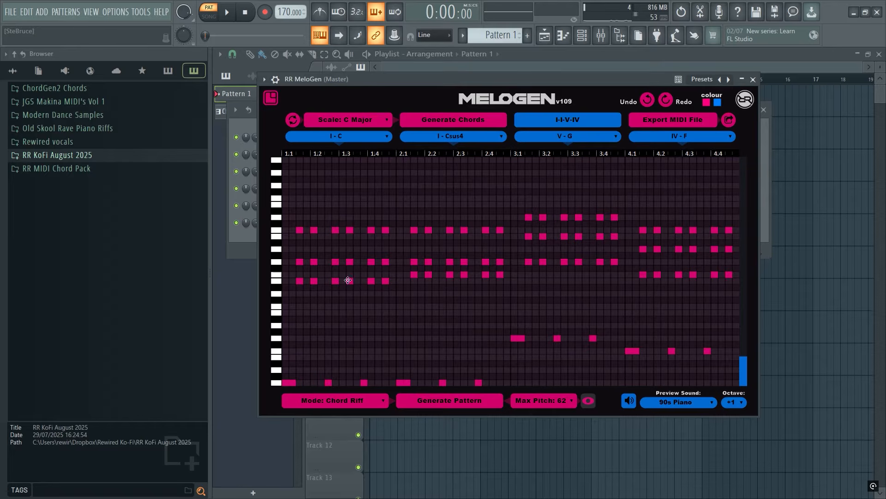
pyautogui.click(448, 402)
pyautogui.click(448, 402)
pyautogui.click(448, 402)
pyautogui.click(448, 405)
pyautogui.click(449, 405)
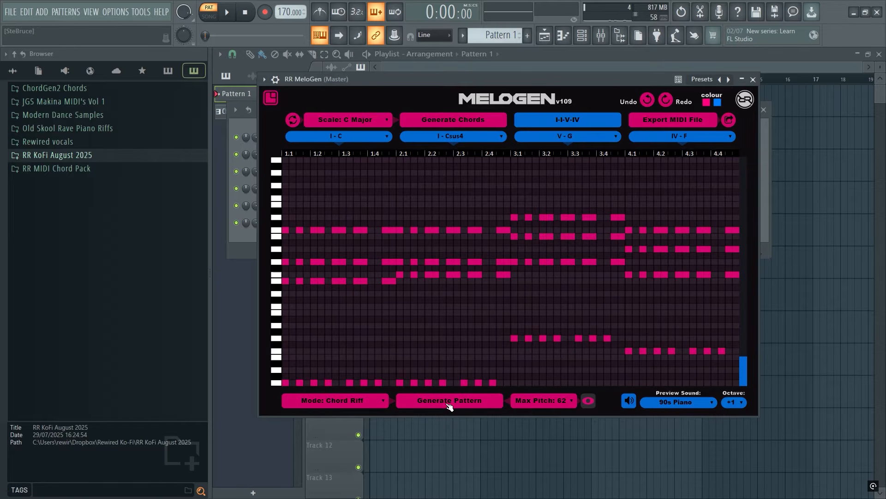
pyautogui.click(450, 405)
# Step: Start playback and generate several new Chord Riff patterns while auditioning them, stopping once a suitable riff is playing
pyautogui.click(226, 13)
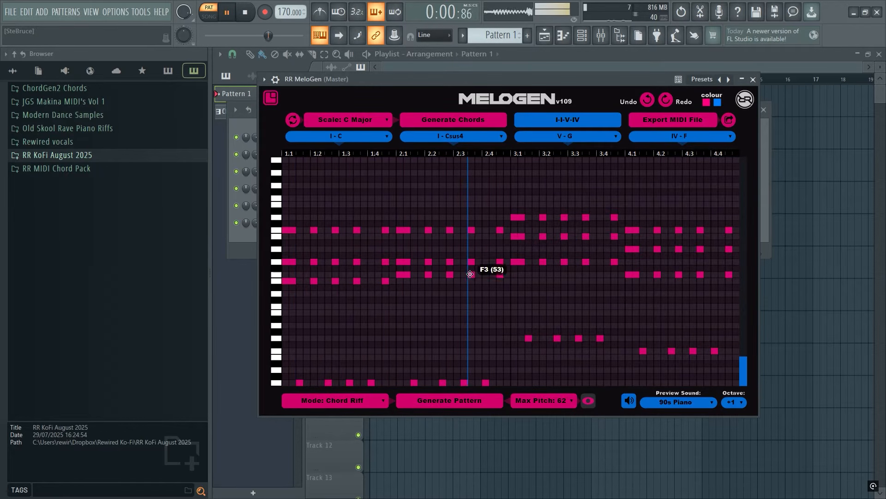
pyautogui.click(454, 404)
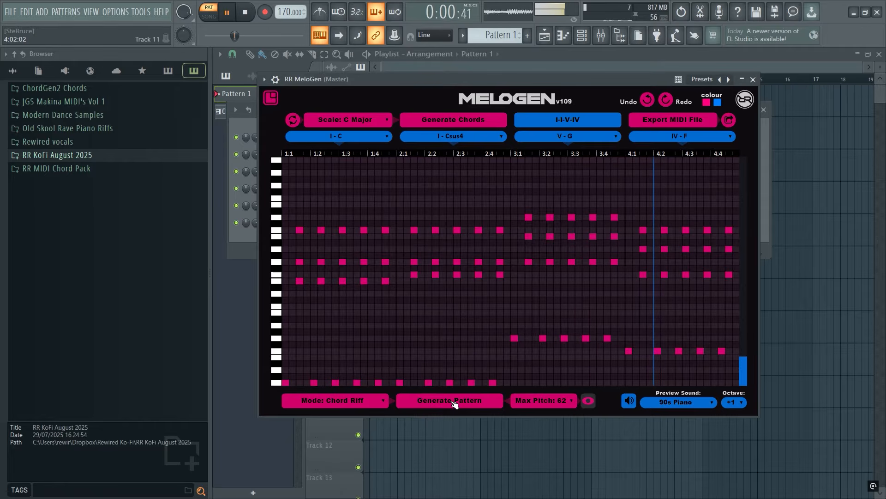
pyautogui.click(454, 404)
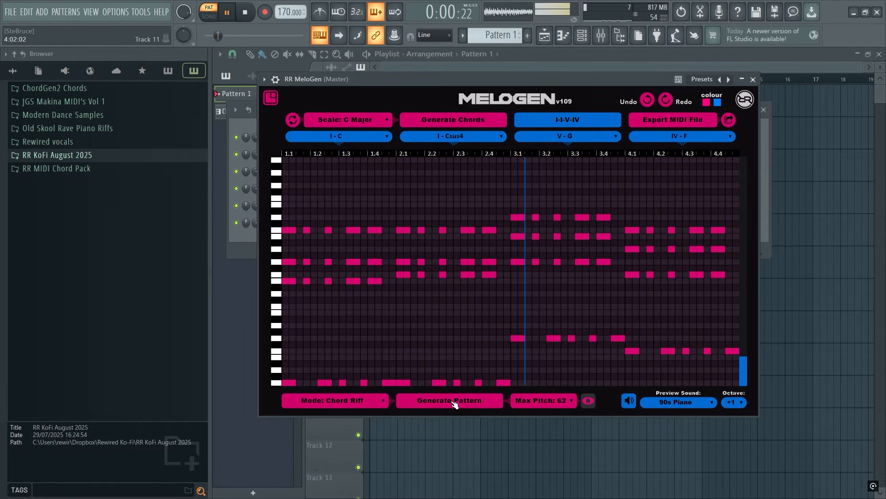
pyautogui.click(455, 404)
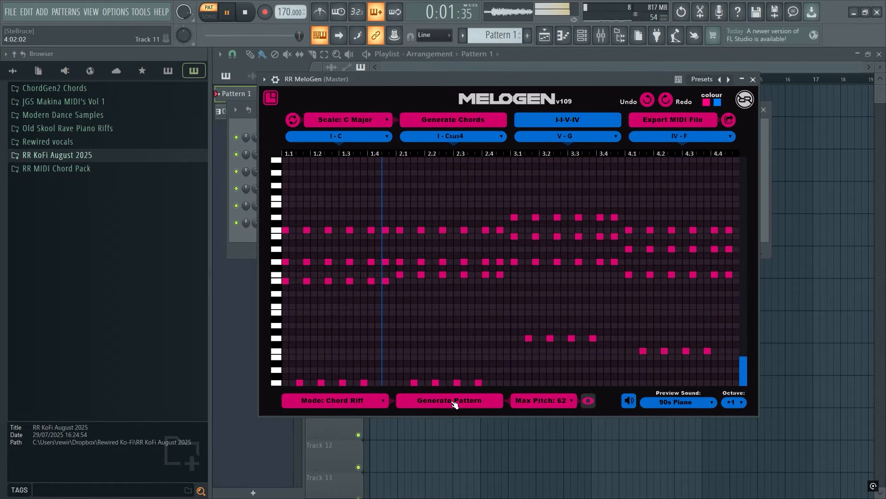
pyautogui.click(455, 404)
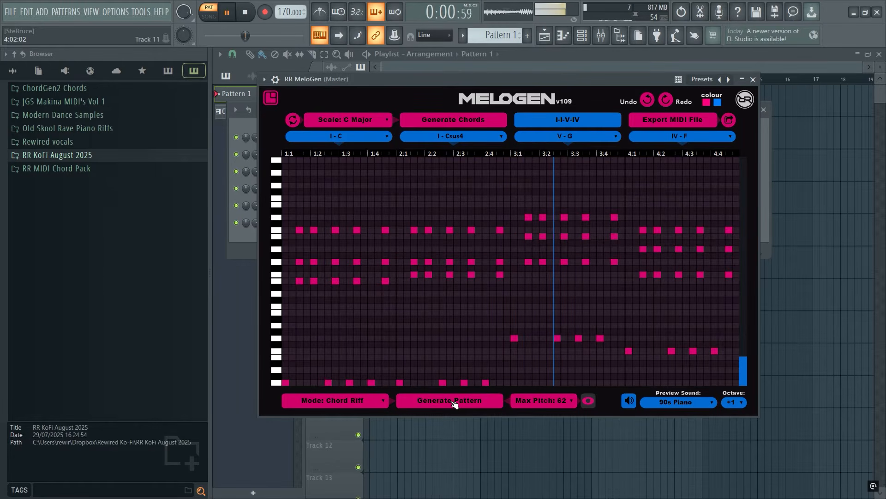
pyautogui.press('space')
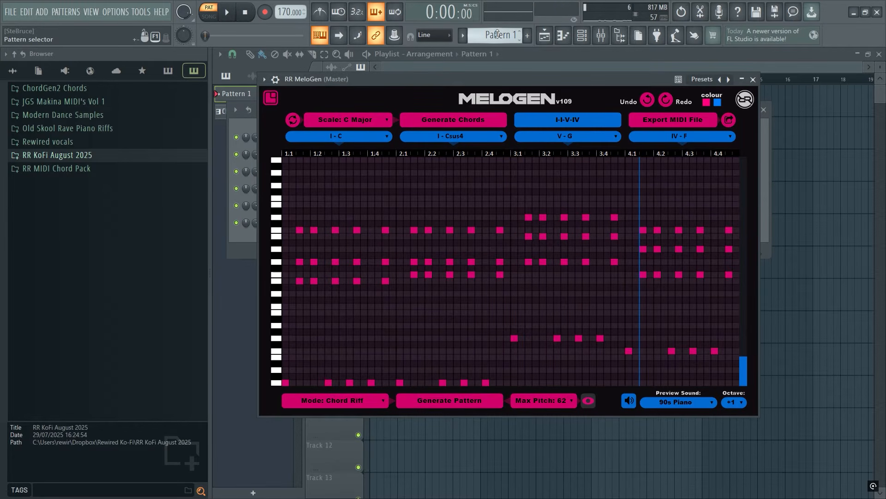
# Step: Switch to Pattern 3 and transfer the generated Chord Riff MIDI from MeloGen to the Piano channel
pyautogui.scroll(-2, 497, 33)
pyautogui.moveTo(502, 79); pyautogui.dragTo(622, 117)
pyautogui.click(352, 160)
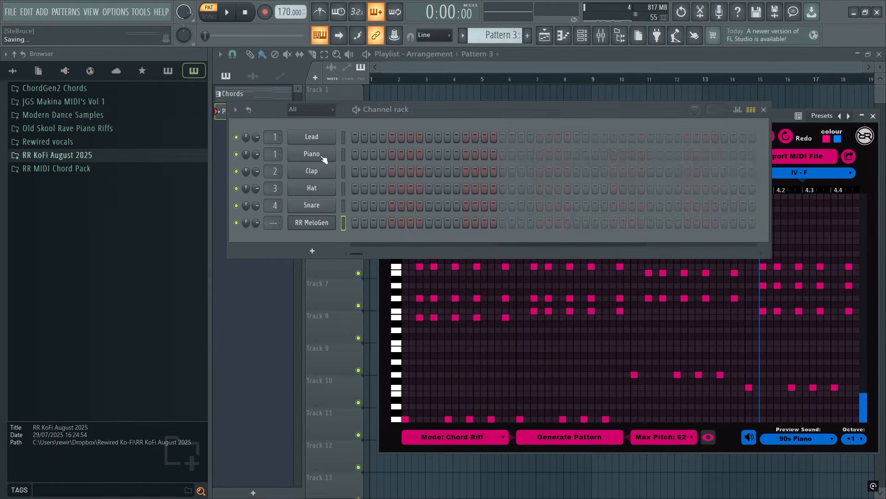
# Step: Rename Pattern 3 as Piano Riff
pyautogui.click(463, 35)
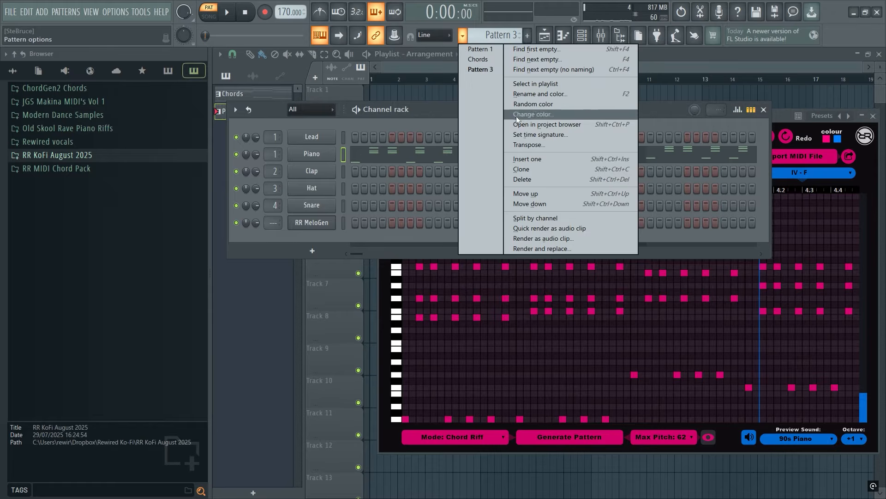
pyautogui.click(524, 102)
pyautogui.write('Piano Riff')
pyautogui.press('Return')
# Step: Move on to the empty Pattern 4 and rename it as Melody
pyautogui.moveTo(493, 37); pyautogui.dragTo(493, 31)
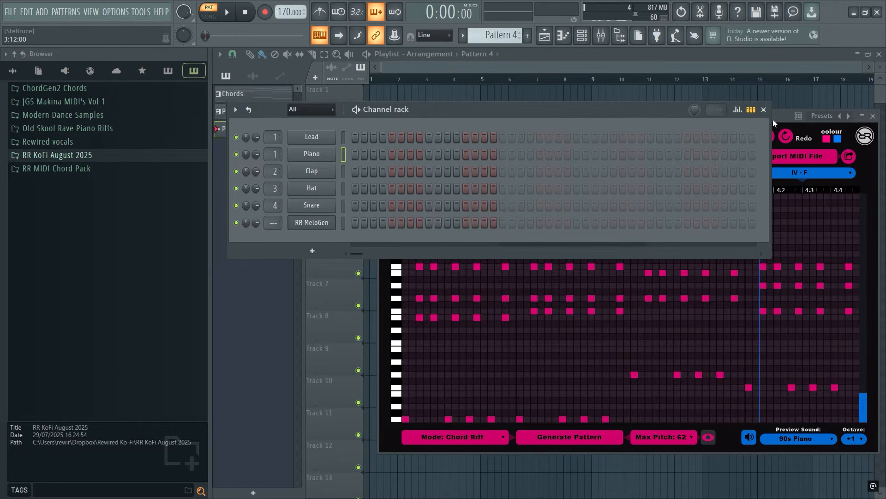
pyautogui.click(463, 35)
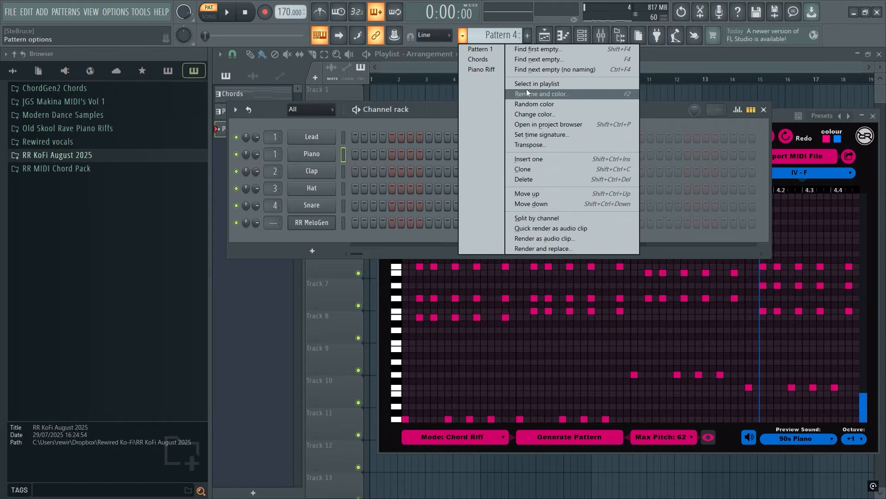
pyautogui.click(536, 95)
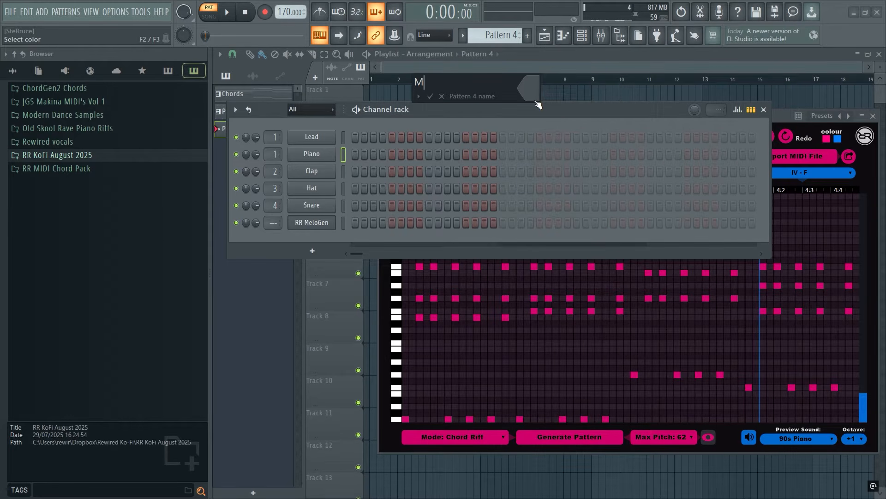
pyautogui.press('Return')
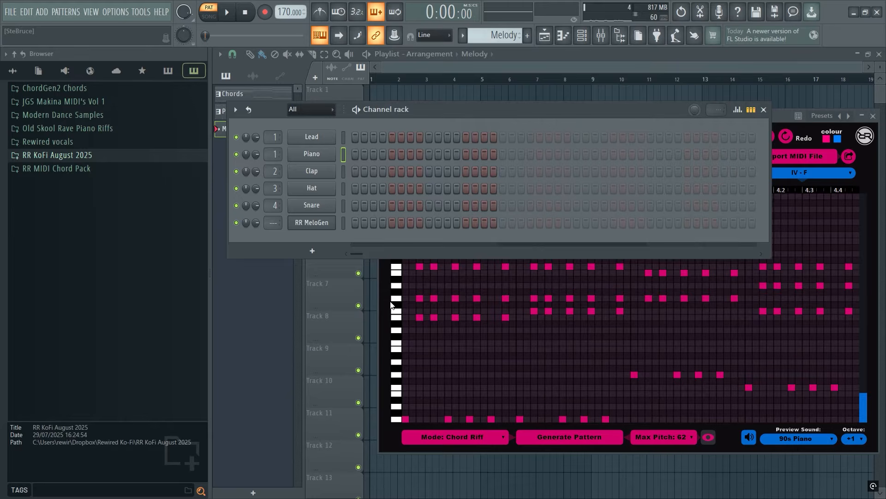
# Step: Bring MeloGen to the front, set its mode to Full Melody and audition the resulting melody
pyautogui.click(397, 284)
pyautogui.moveTo(564, 123); pyautogui.dragTo(462, 101)
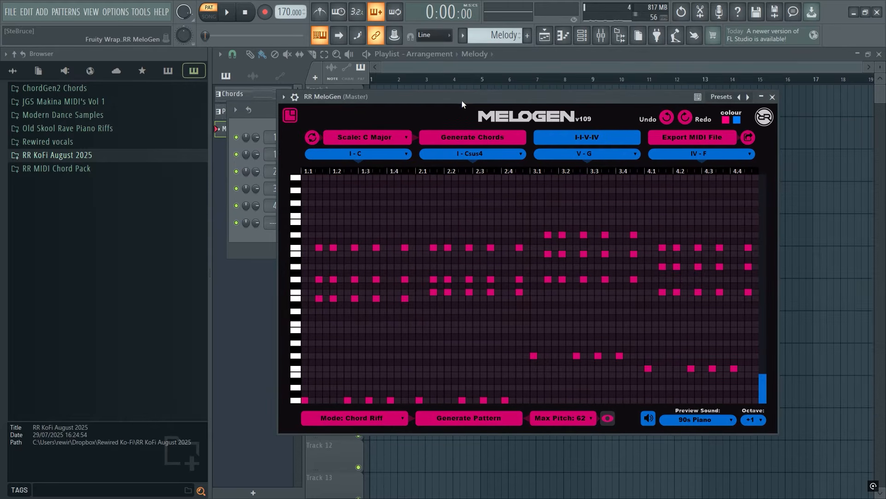
pyautogui.click(358, 418)
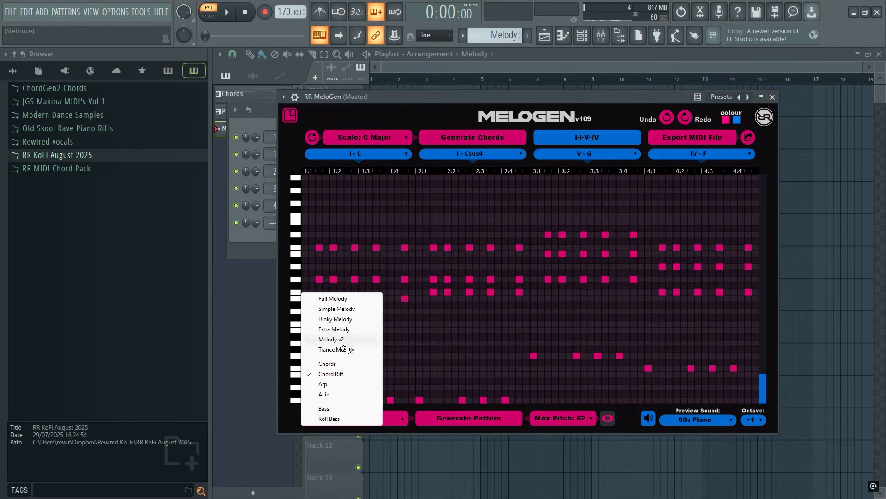
pyautogui.click(344, 299)
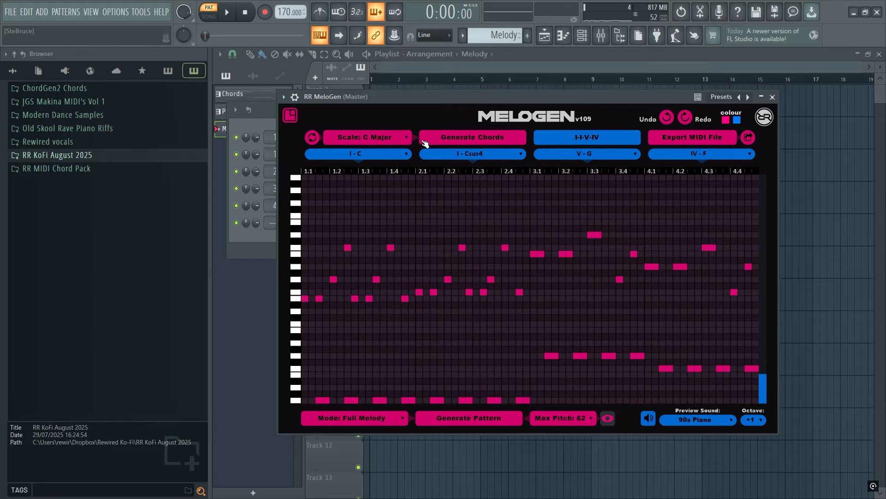
pyautogui.moveTo(438, 99); pyautogui.dragTo(393, 98)
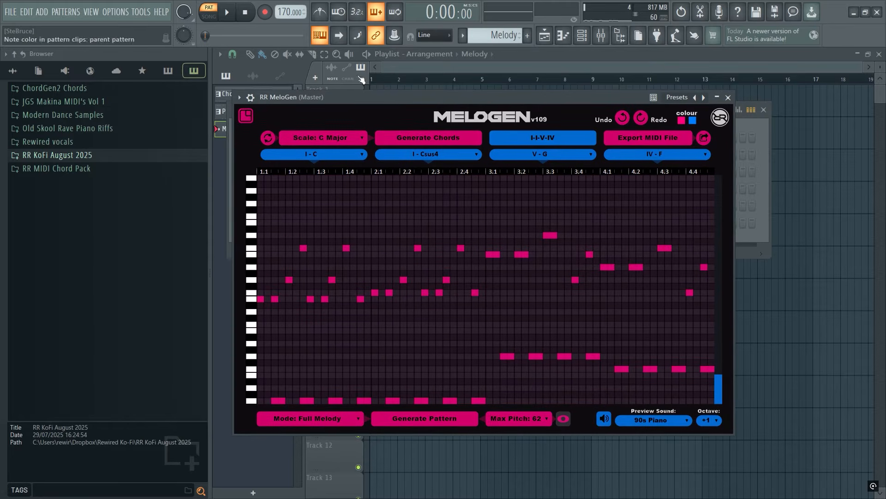
pyautogui.click(228, 13)
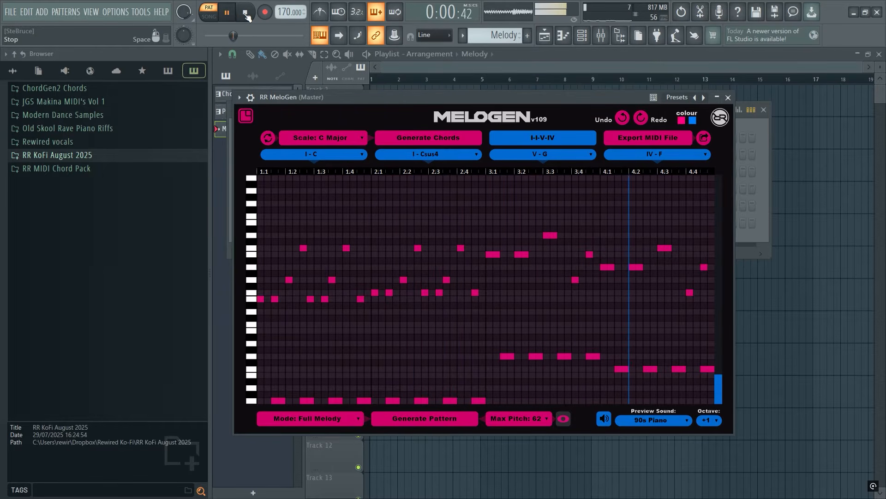
pyautogui.click(246, 15)
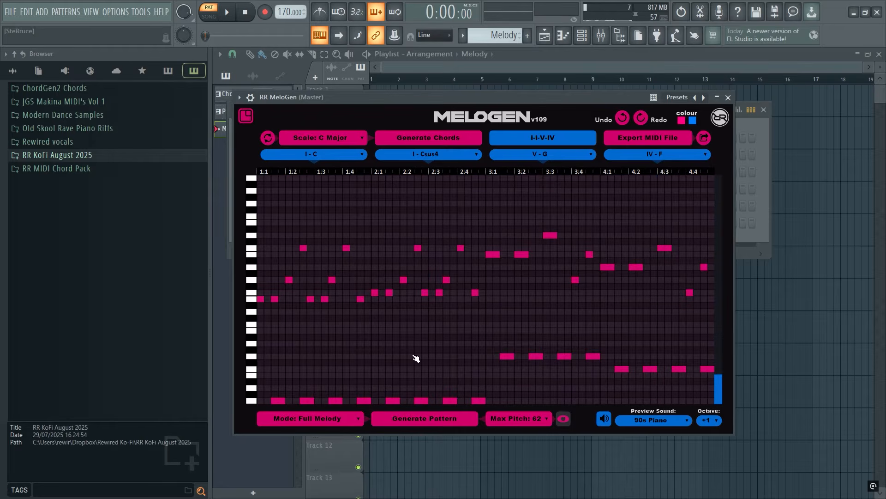
# Step: Generate new Full Melody patterns and audition the last one
pyautogui.click(429, 419)
pyautogui.click(429, 420)
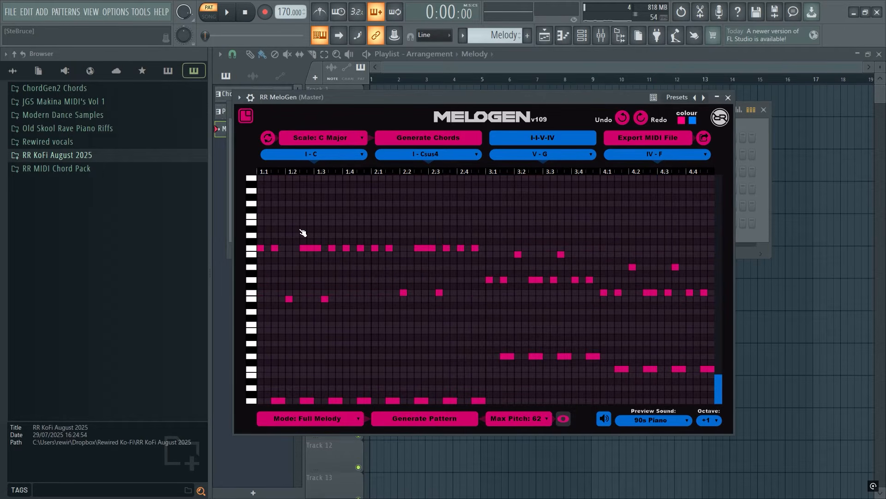
pyautogui.click(228, 17)
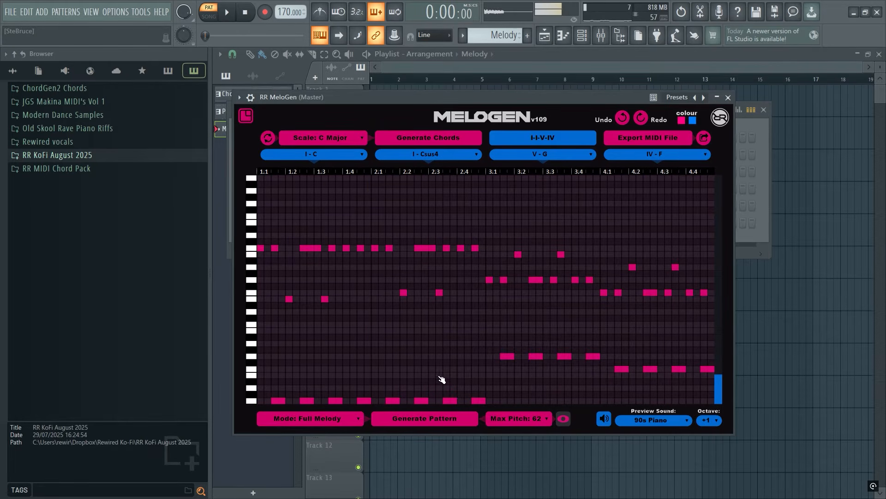
pyautogui.press('space')
# Step: Switch the MeloGen mode to Simple Melody and audition its pattern
pyautogui.click(334, 419)
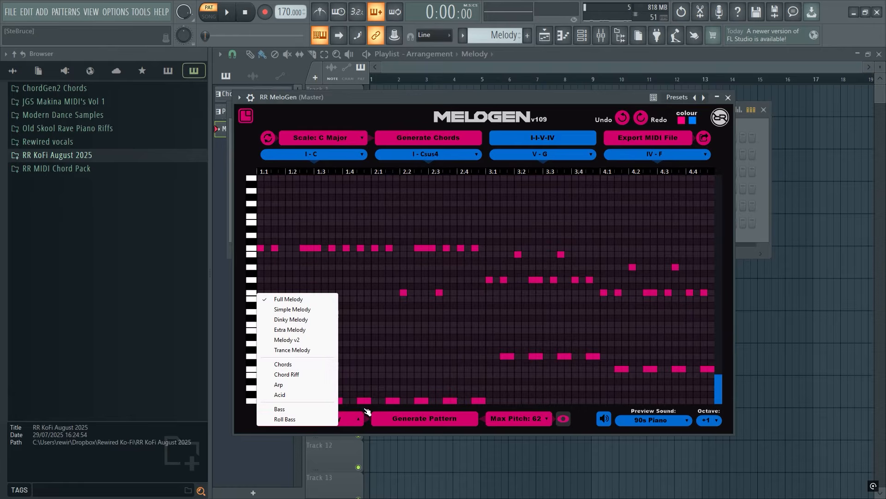
pyautogui.click(308, 310)
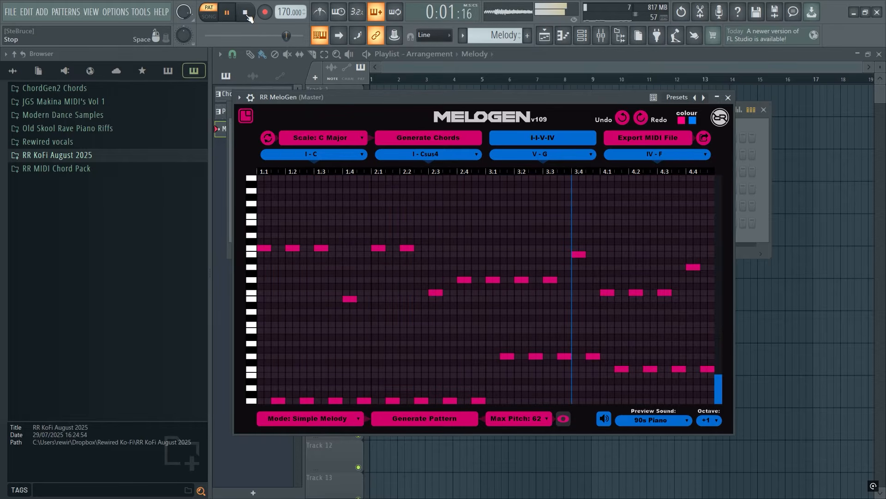
pyautogui.click(246, 13)
# Step: Switch the MeloGen mode to Dinky Melody, generate another pattern and audition it
pyautogui.click(318, 417)
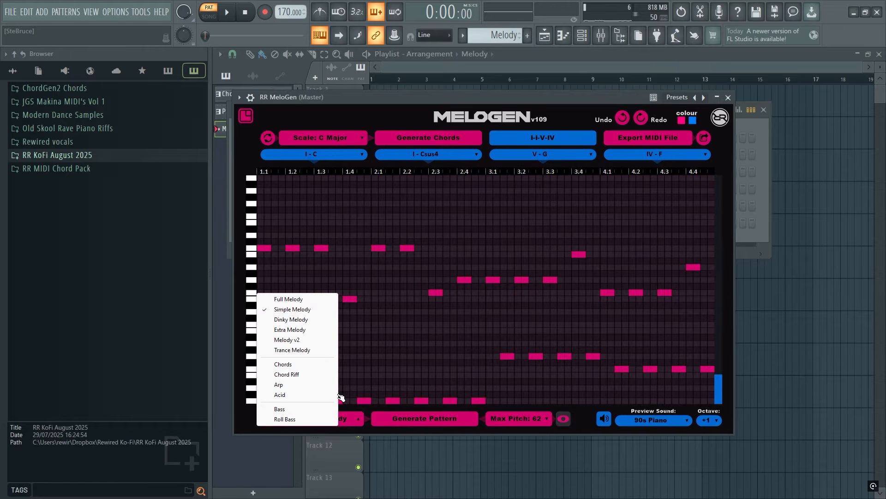
pyautogui.click(300, 321)
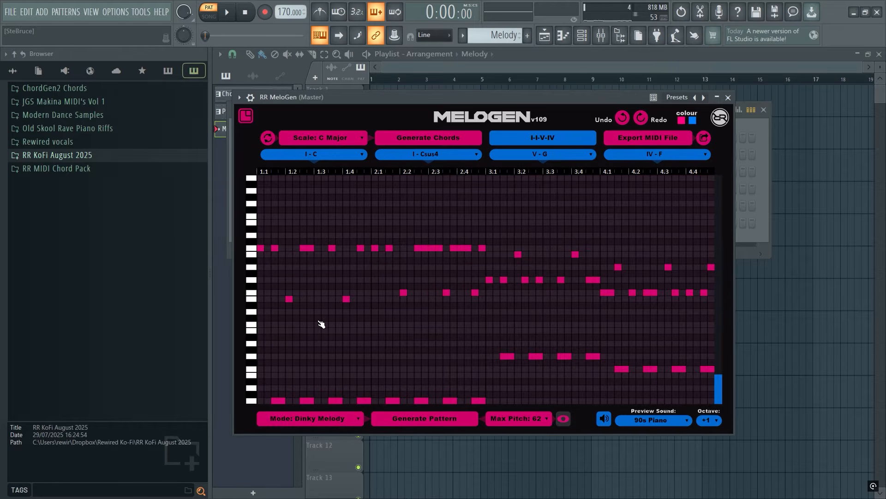
pyautogui.click(424, 421)
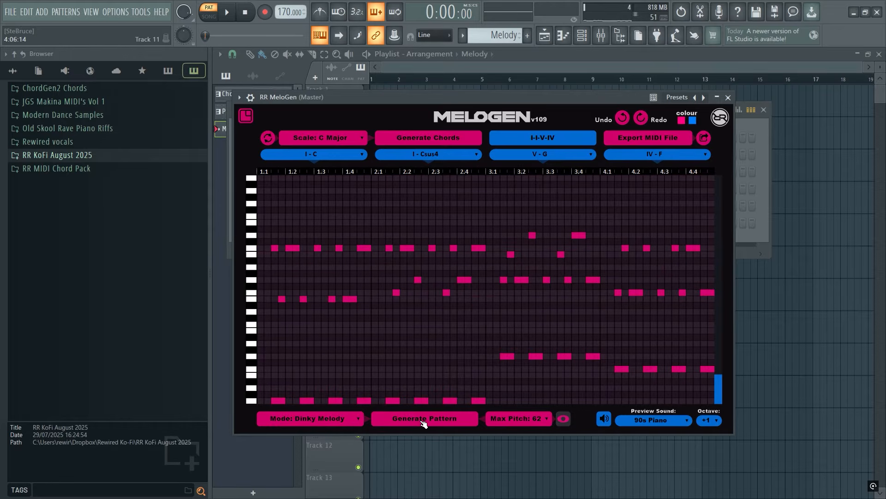
pyautogui.click(227, 12)
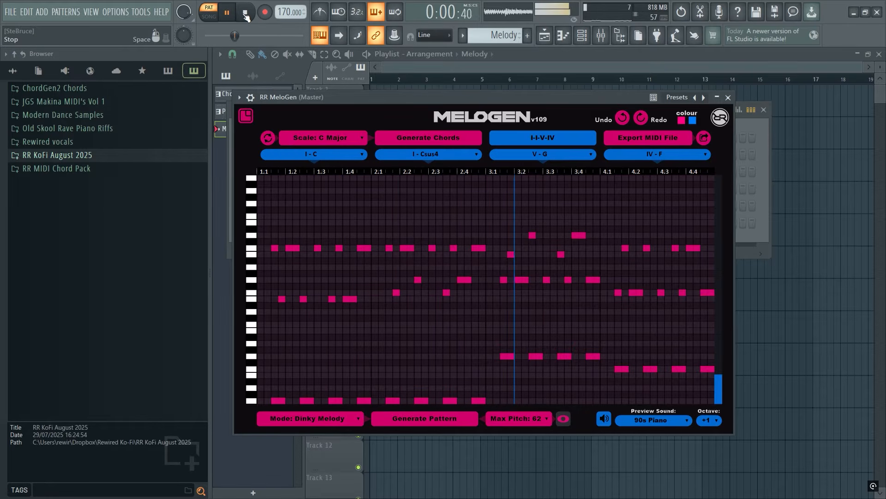
pyautogui.click(246, 12)
# Step: Switch the MeloGen mode to Extra Melody and back to Full Melody to compare their note patterns
pyautogui.click(319, 419)
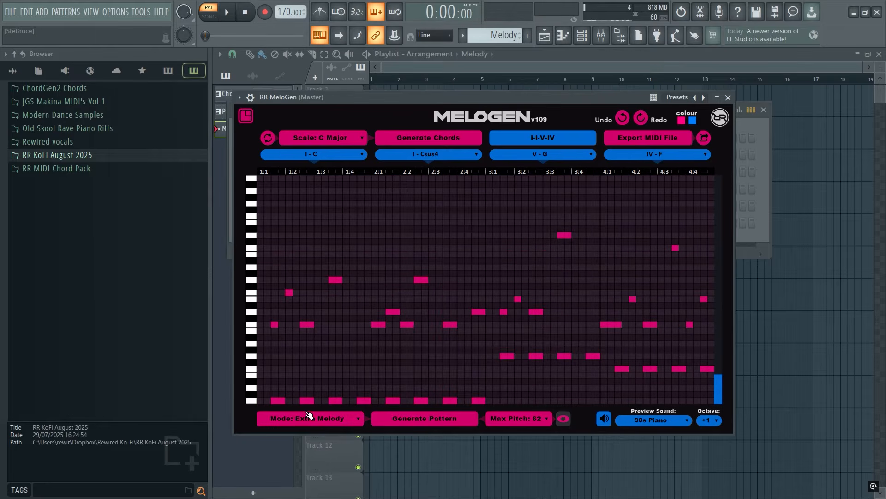
pyautogui.click(313, 421)
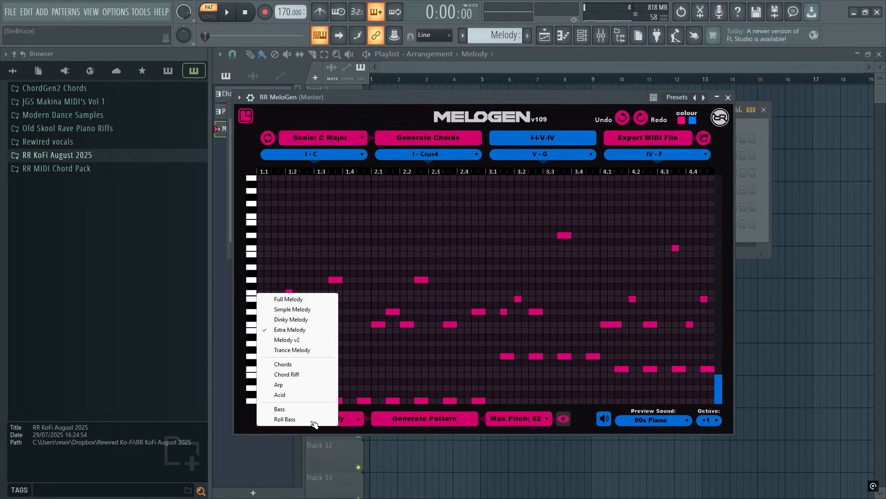
pyautogui.click(317, 300)
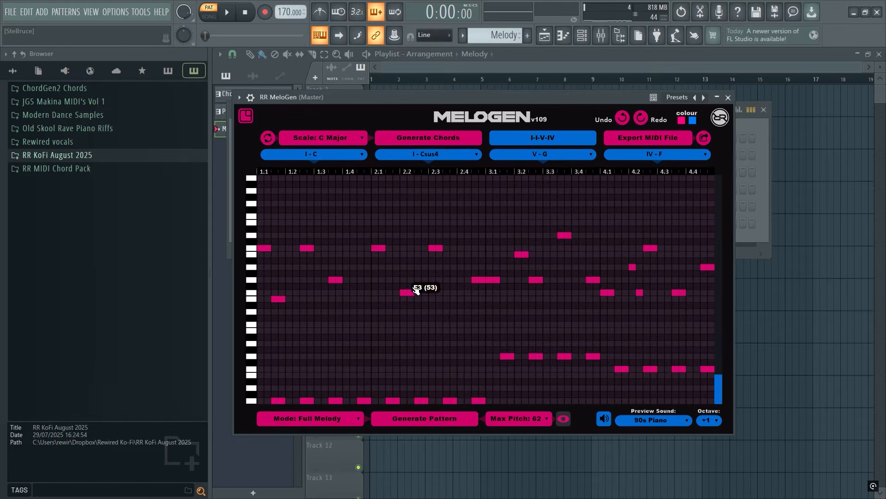
# Step: Show the underlying progression in Chords mode and return to Full Melody to compare its notes with the chords
pyautogui.click(334, 416)
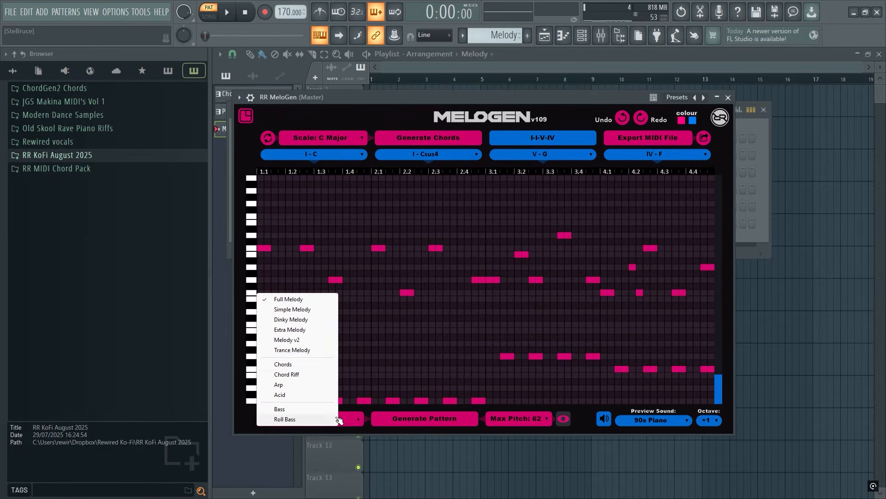
pyautogui.click(296, 369)
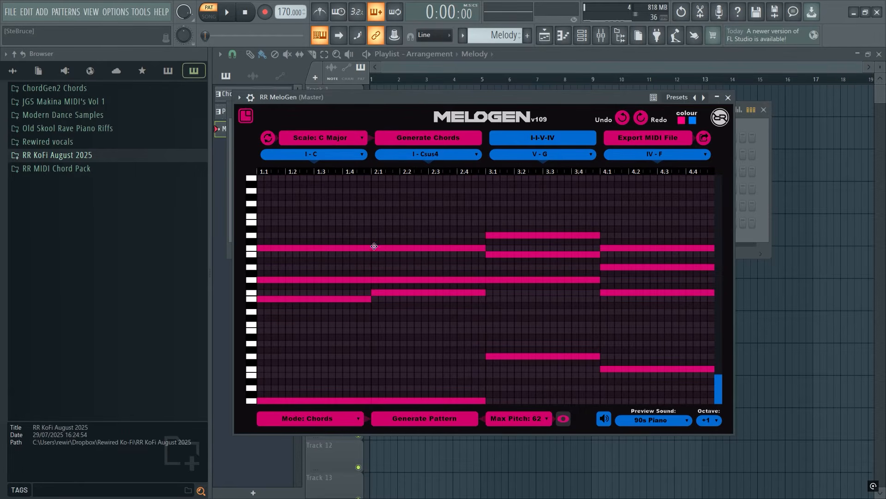
pyautogui.click(308, 417)
pyautogui.click(289, 297)
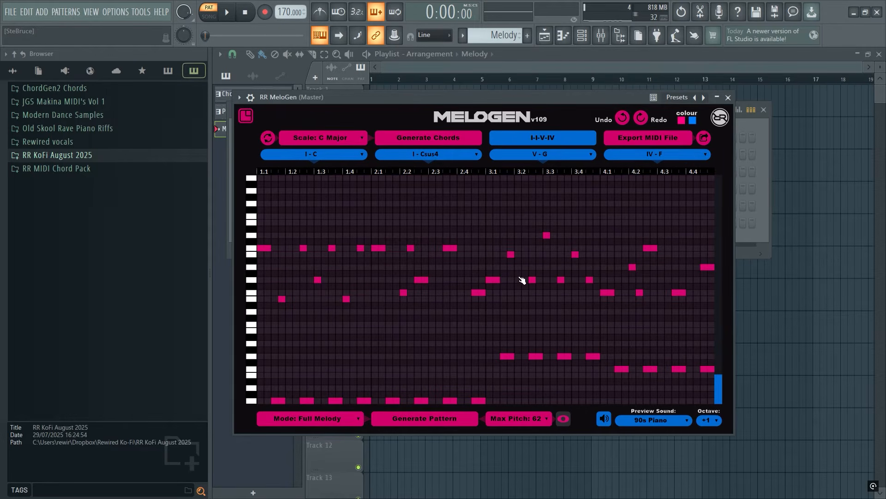
pyautogui.click(489, 280)
# Step: Set the MeloGen mode to Extra Melody and generate a new pattern over the same chords
pyautogui.click(337, 420)
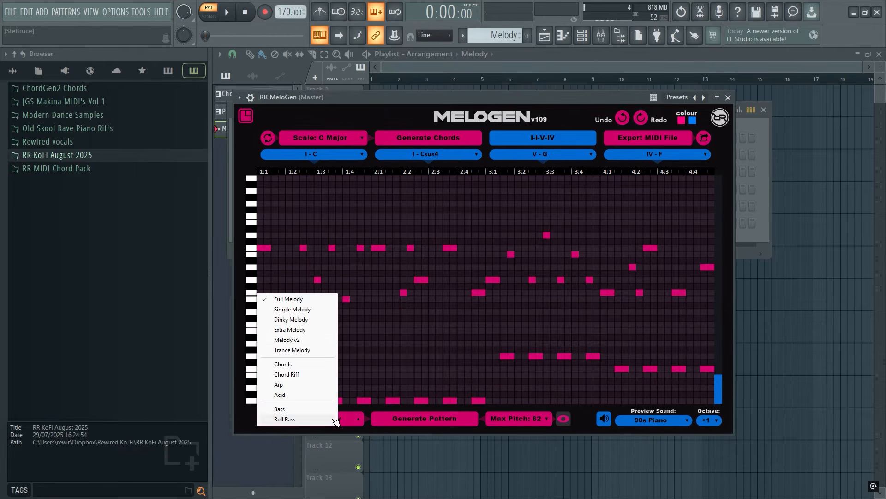
pyautogui.click(301, 331)
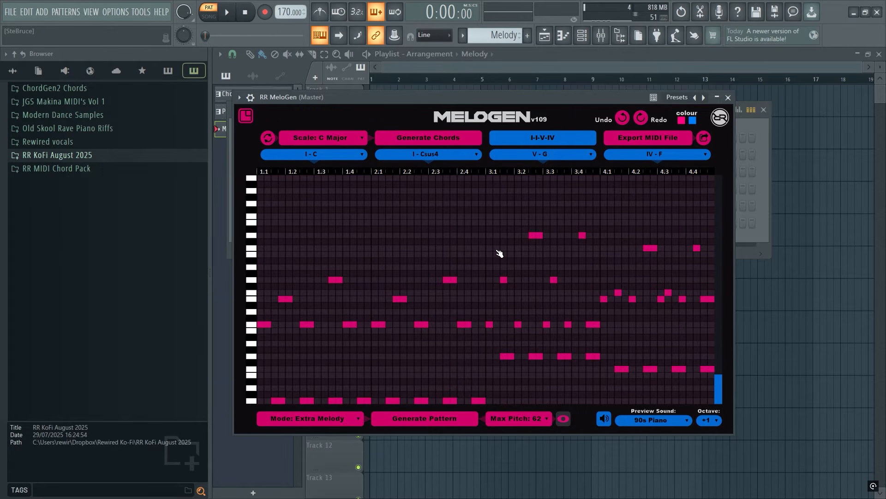
pyautogui.click(418, 423)
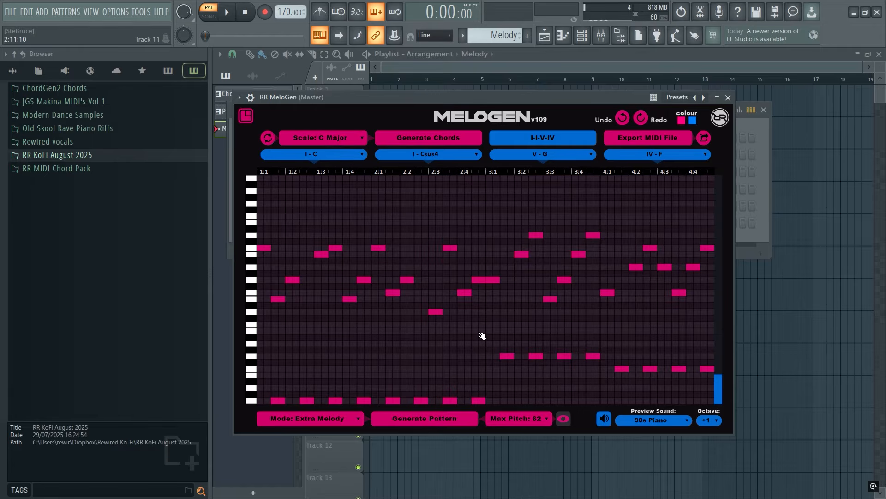
# Step: Generate new Extra Melody patterns over the current chords and audition three of them in turn
pyautogui.click(424, 424)
pyautogui.click(425, 424)
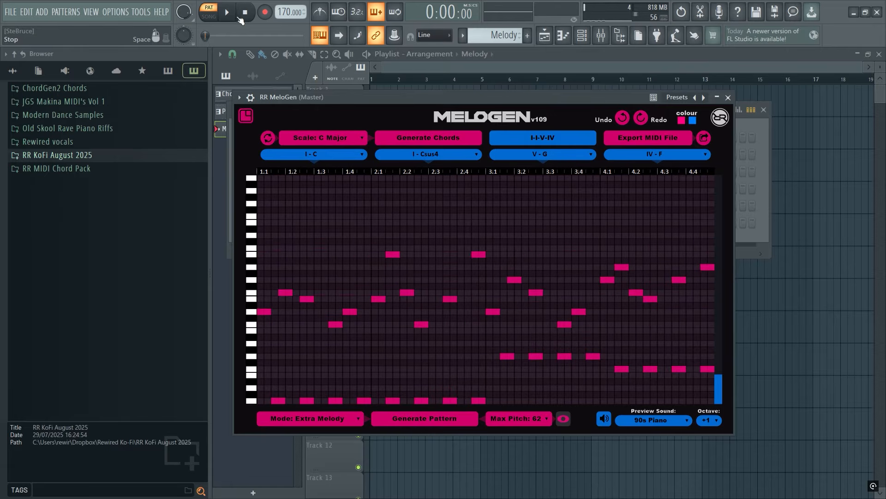
pyautogui.press('space')
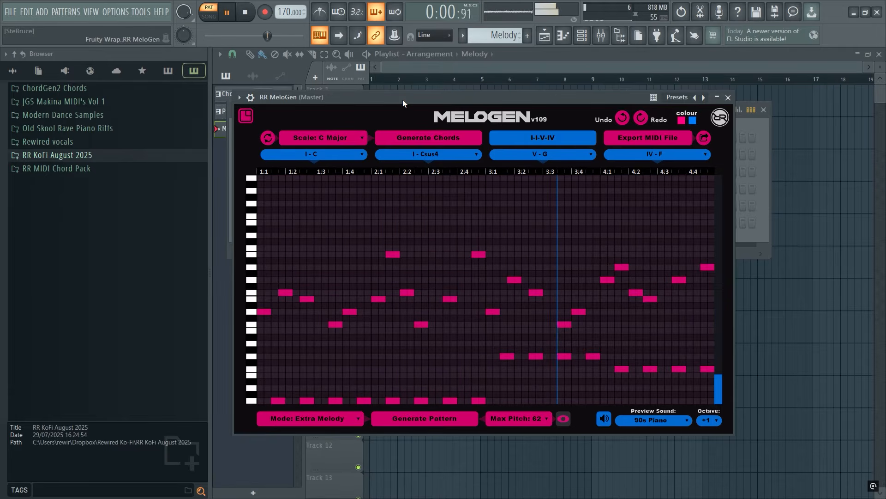
pyautogui.click(248, 18)
pyautogui.click(429, 422)
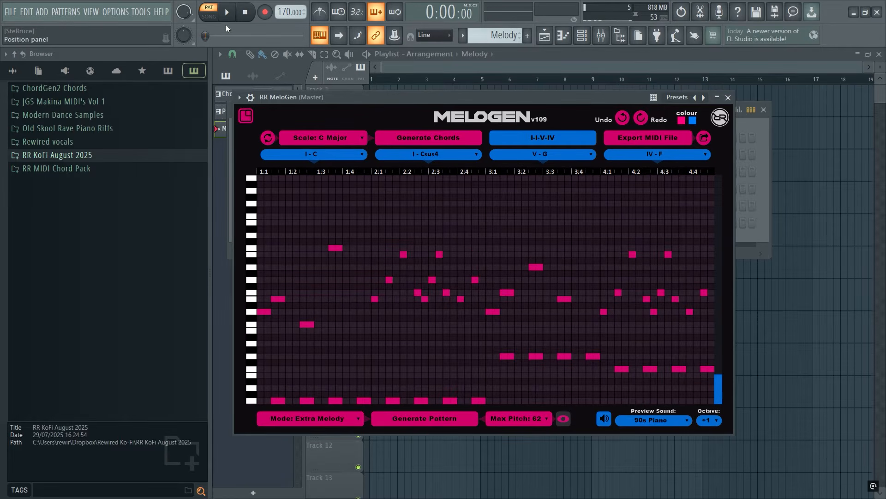
pyautogui.click(227, 12)
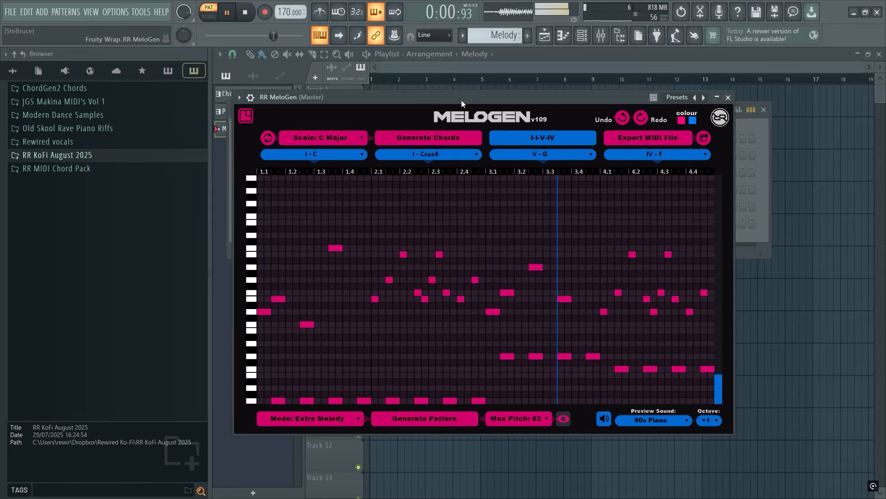
pyautogui.click(249, 14)
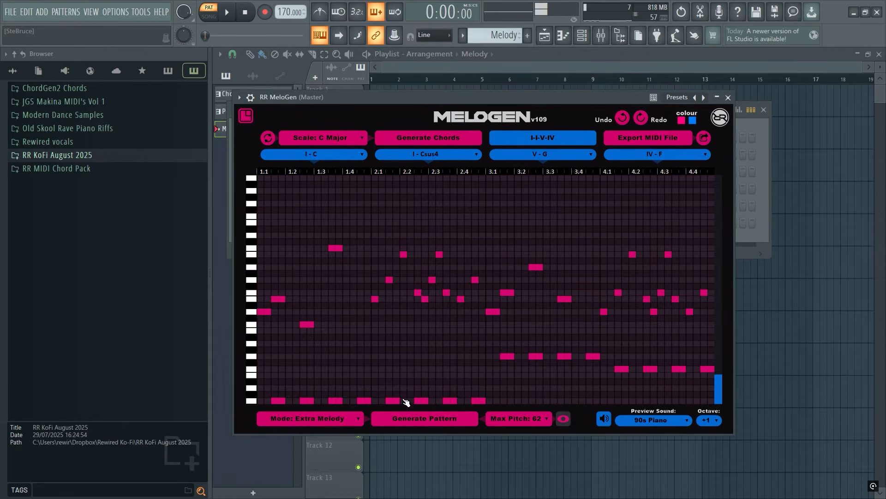
pyautogui.click(419, 420)
pyautogui.click(227, 17)
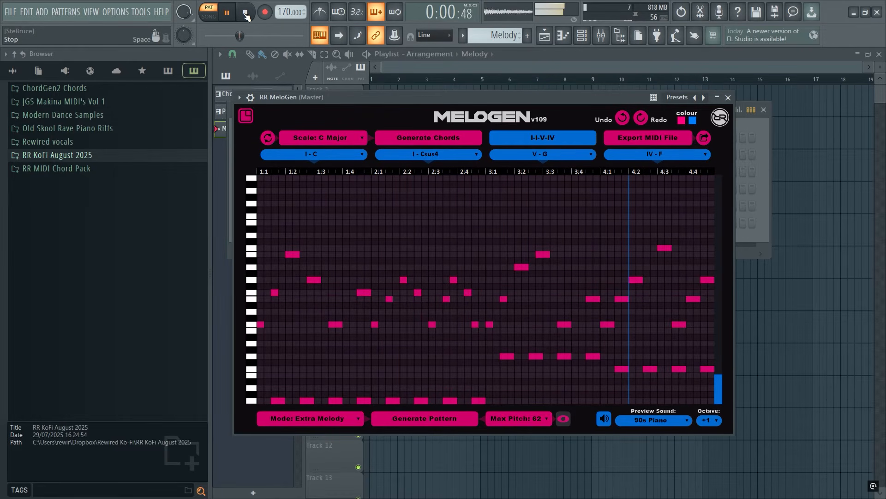
pyautogui.click(247, 16)
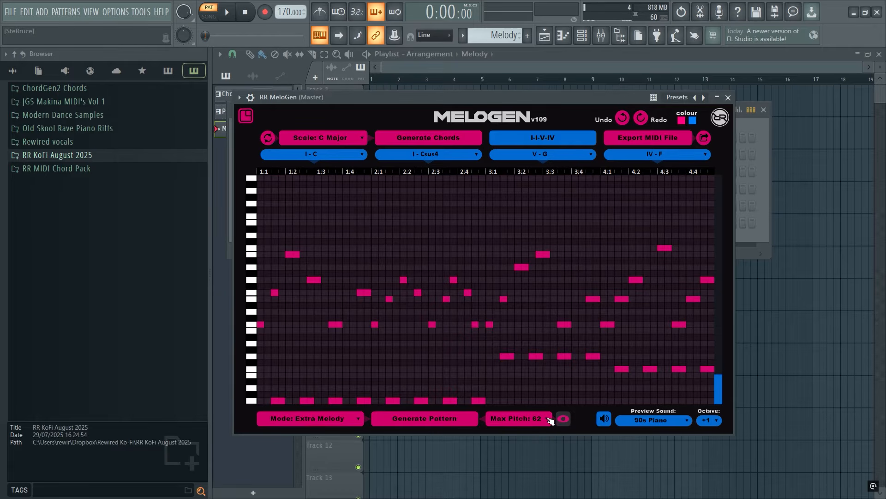
# Step: Show the max pitch range on the note grid and switch the MeloGen mode to Chords
pyautogui.click(564, 420)
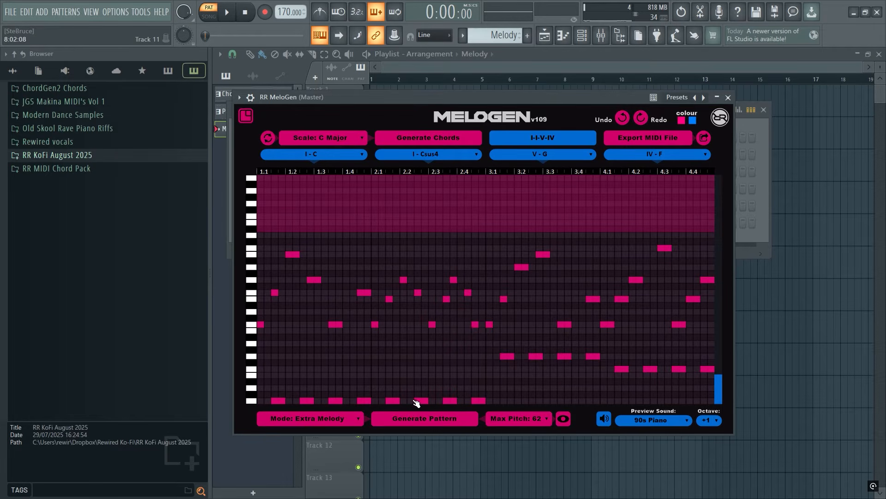
pyautogui.click(344, 422)
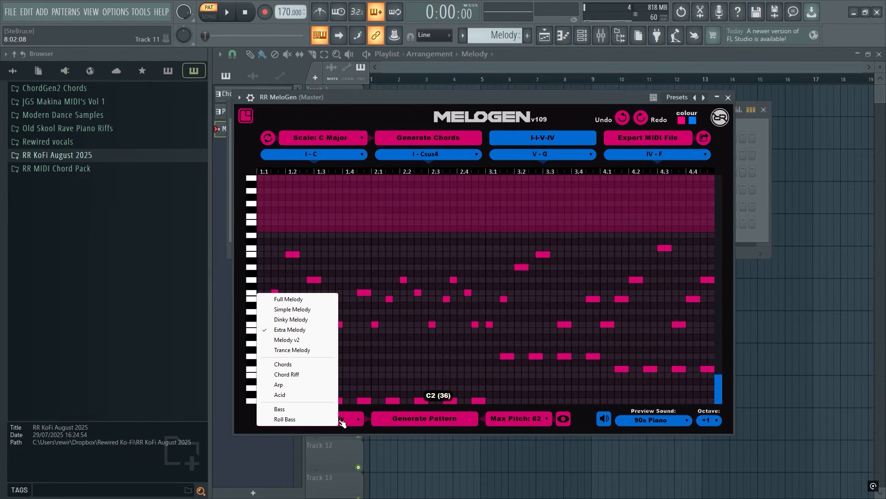
pyautogui.click(305, 365)
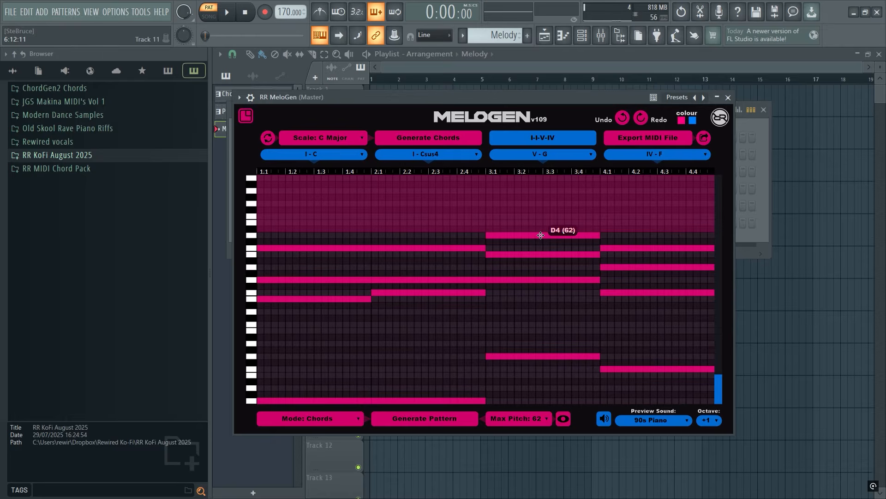
# Step: Try max pitch values of 61, 60 and 65 to compare how the chord notes are rearranged
pyautogui.click(526, 423)
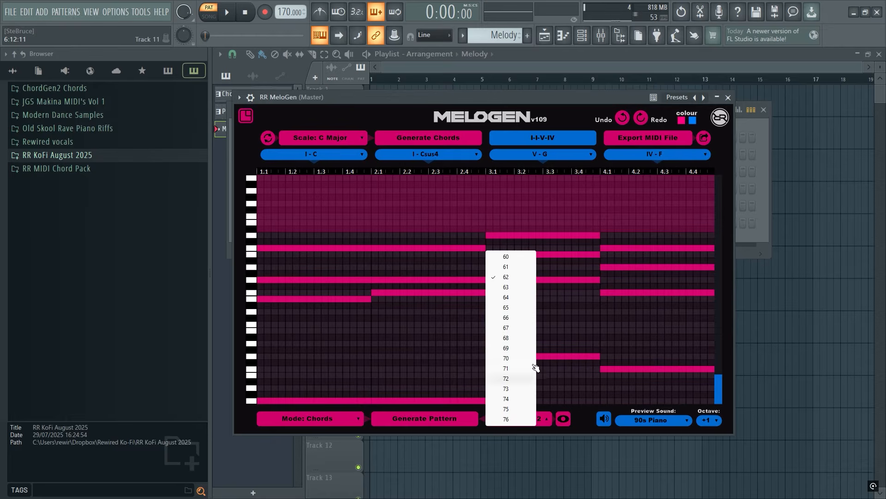
pyautogui.click(510, 259)
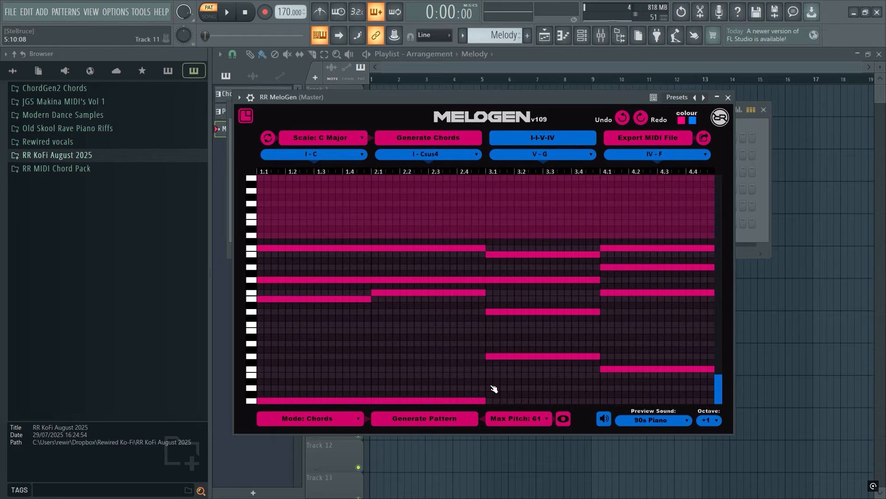
pyautogui.click(523, 423)
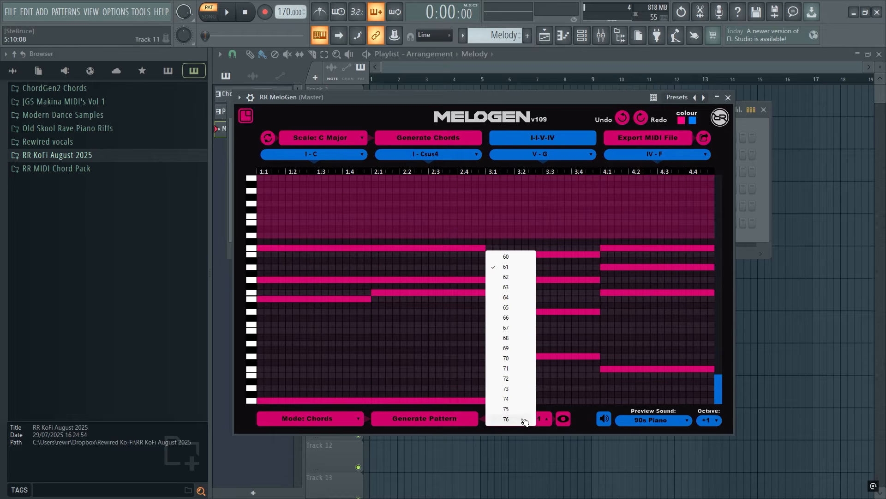
pyautogui.click(508, 257)
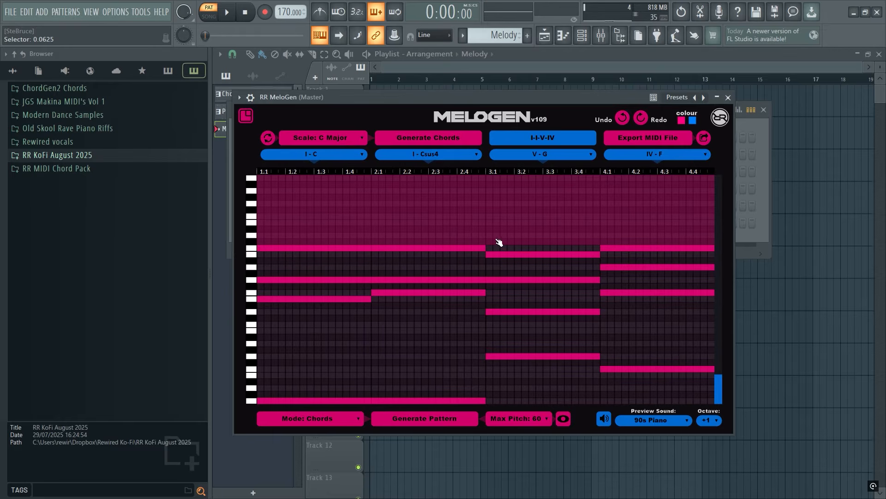
pyautogui.click(529, 422)
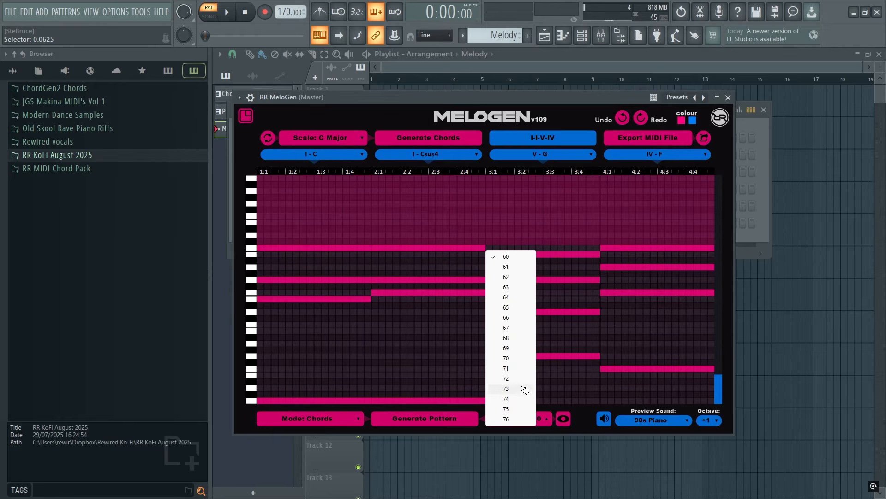
pyautogui.click(513, 308)
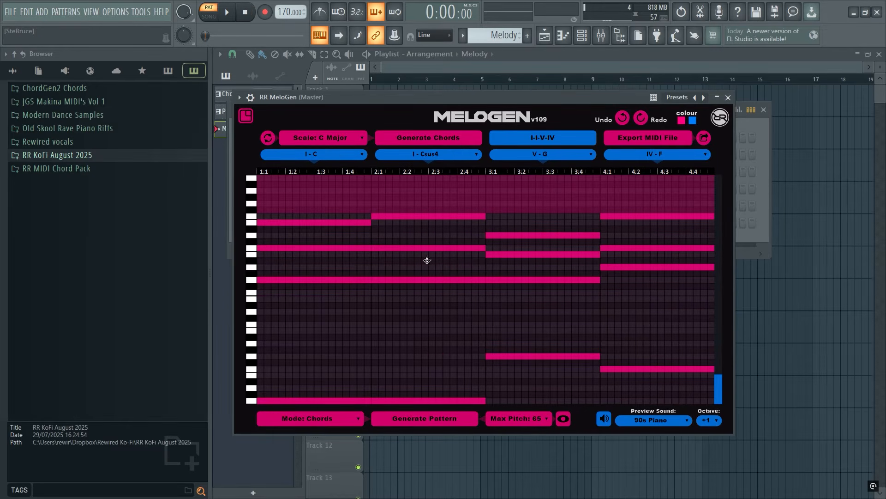
# Step: Set the max pitch to 68 and audition the resulting chord voicings
pyautogui.click(525, 422)
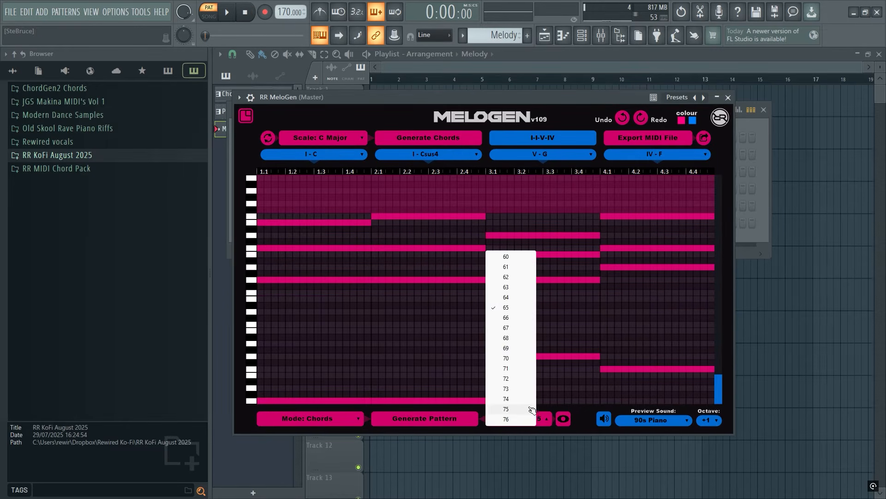
pyautogui.click(516, 337)
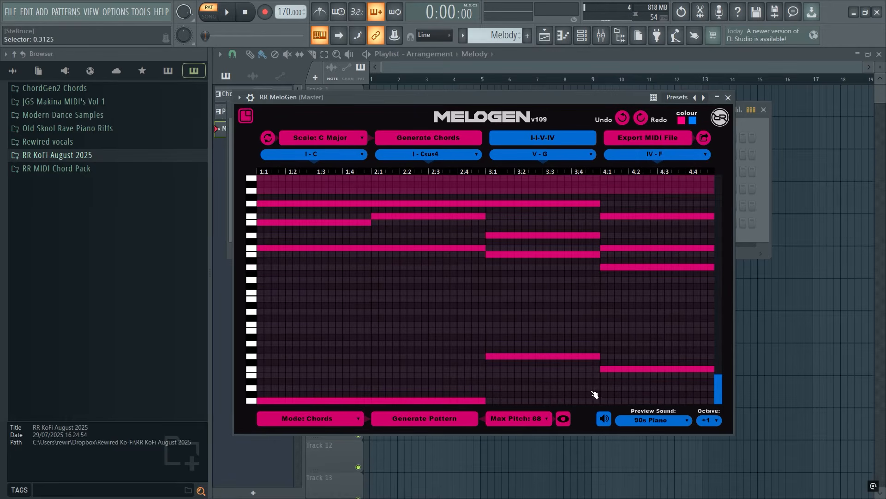
pyautogui.click(227, 14)
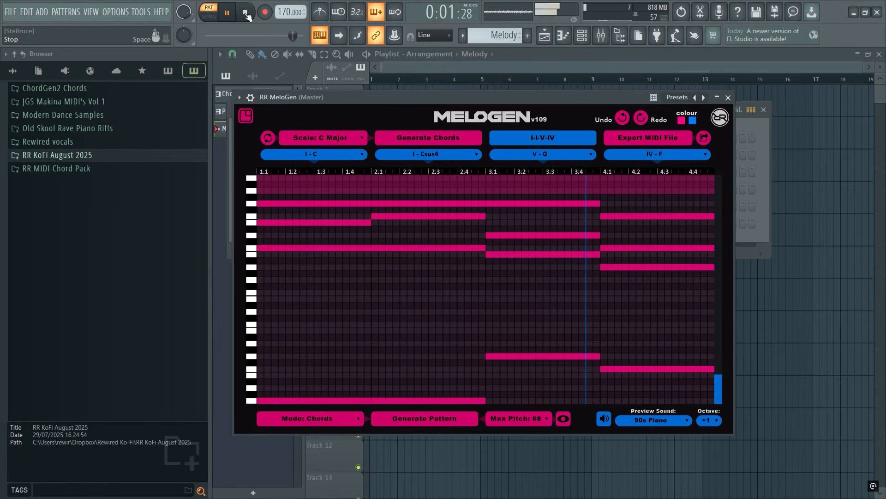
pyautogui.click(247, 16)
# Step: Lower the max pitch to 60 and play the chords for comparison
pyautogui.click(531, 418)
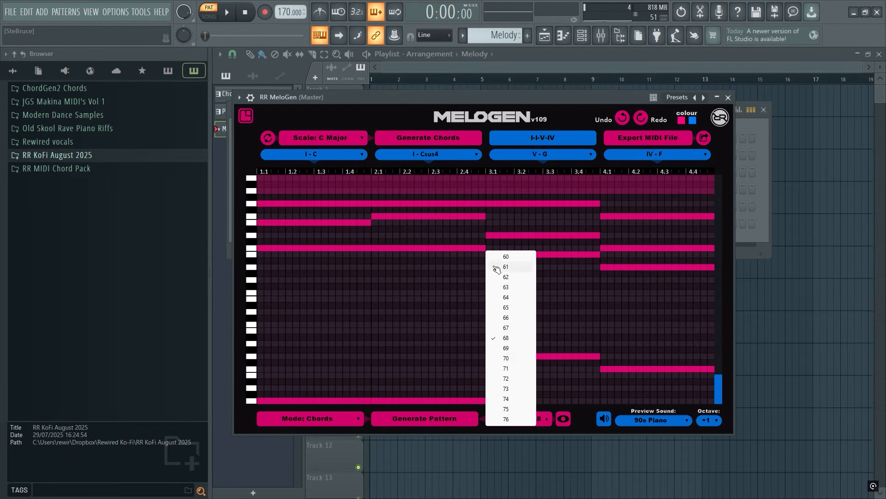
pyautogui.click(508, 257)
pyautogui.click(229, 15)
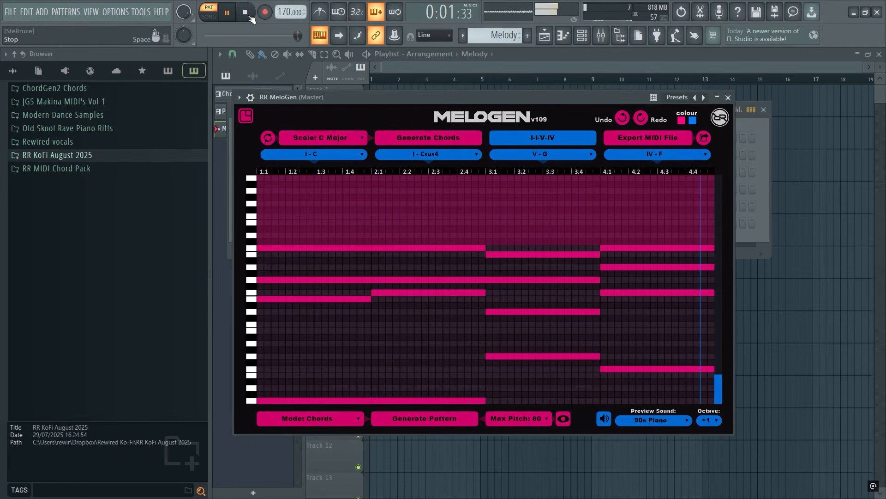
pyautogui.click(250, 16)
# Step: Raise the max pitch to 65 and play the chord progression again
pyautogui.click(524, 418)
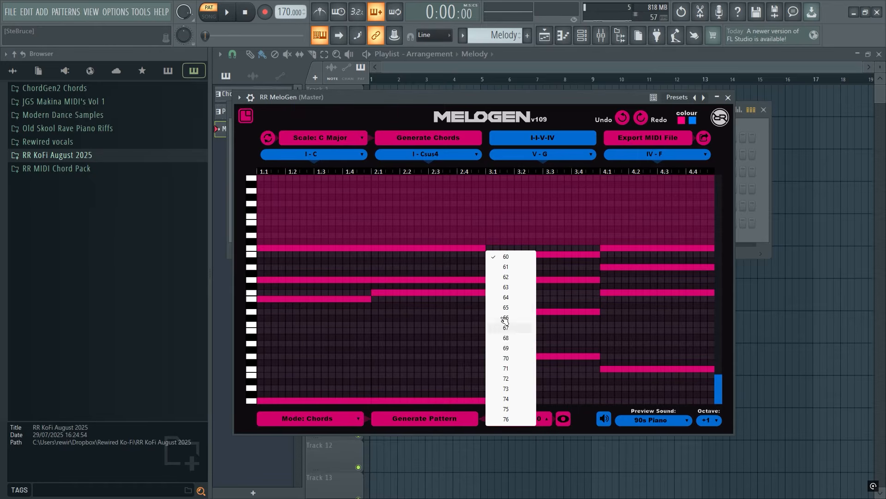
pyautogui.click(506, 307)
pyautogui.click(229, 14)
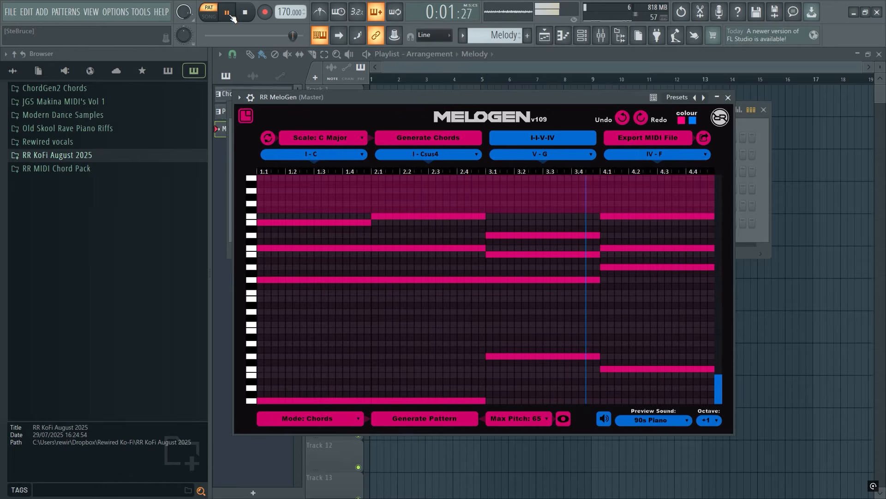
pyautogui.click(245, 13)
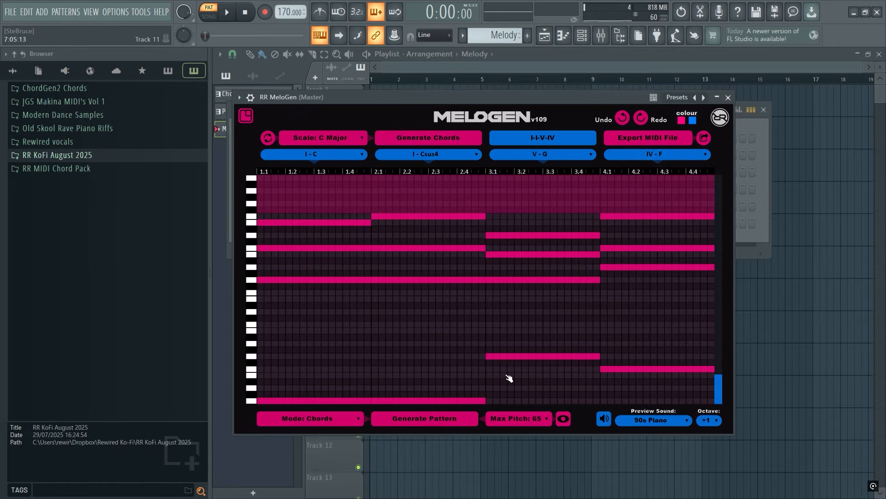
# Step: Set the max pitch to 64 to move the Csus4 chord's top note down, and audition the chords
pyautogui.moveTo(416, 216)
pyautogui.mouseDown()
pyautogui.moveTo(360, 224)
pyautogui.moveTo(414, 217)
pyautogui.mouseUp()
pyautogui.click(525, 419)
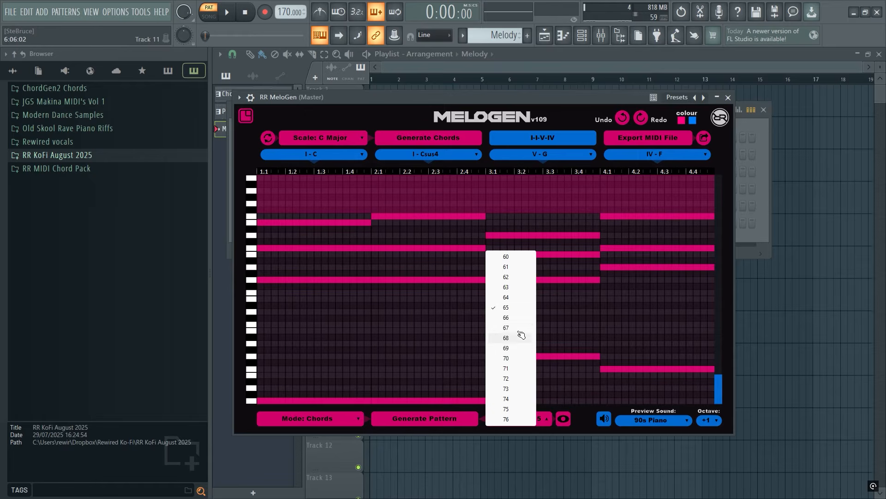
pyautogui.click(508, 300)
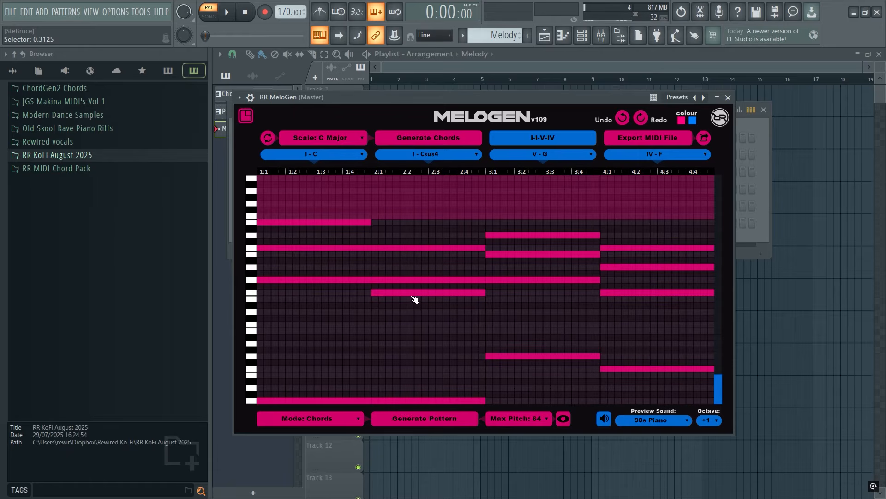
pyautogui.press('space')
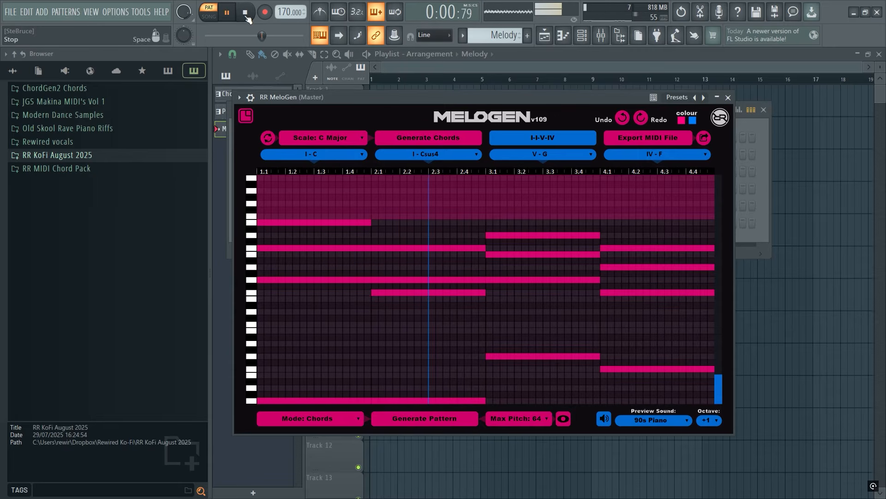
pyautogui.press('space')
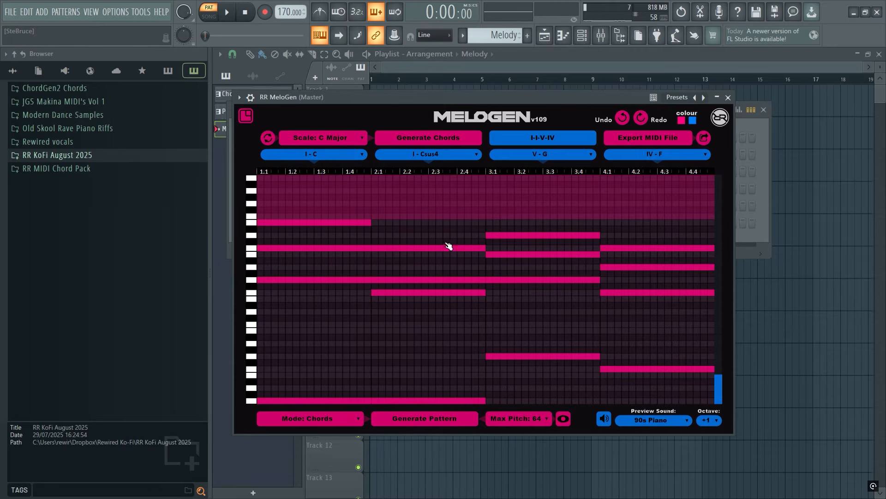
# Step: Reduce the max pitch to 63 and audition the chord progression
pyautogui.click(530, 422)
pyautogui.click(508, 288)
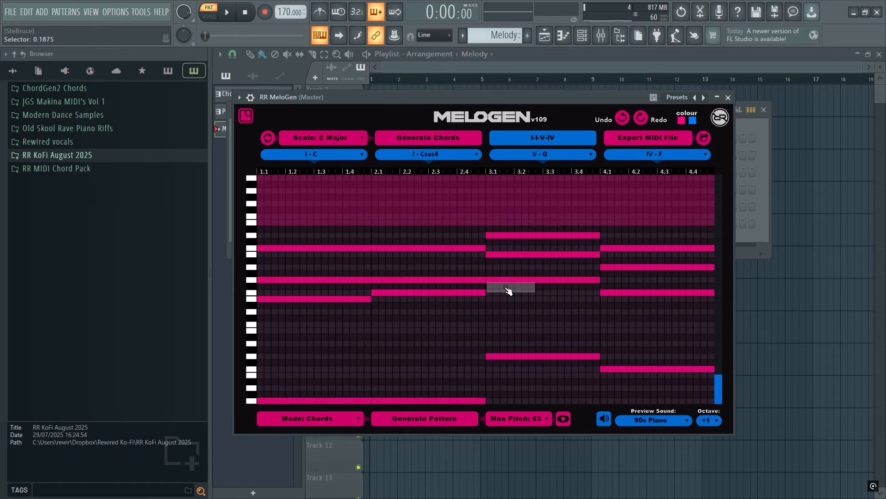
pyautogui.click(227, 13)
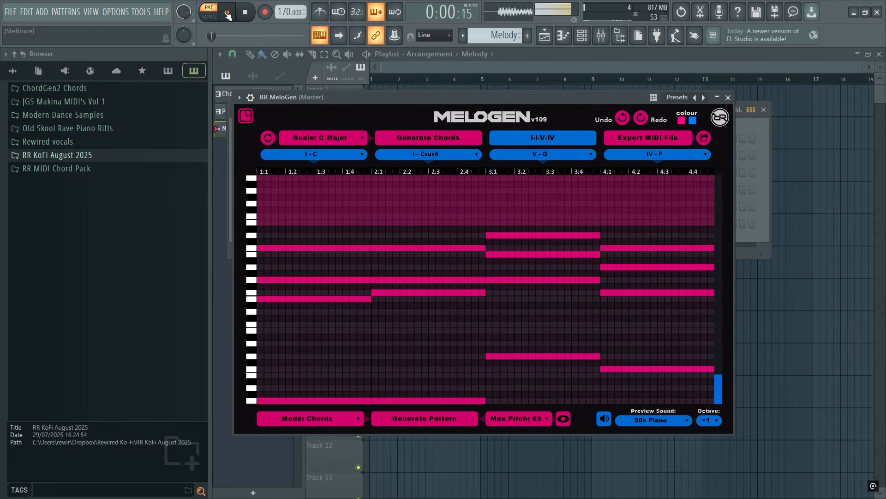
pyautogui.click(245, 12)
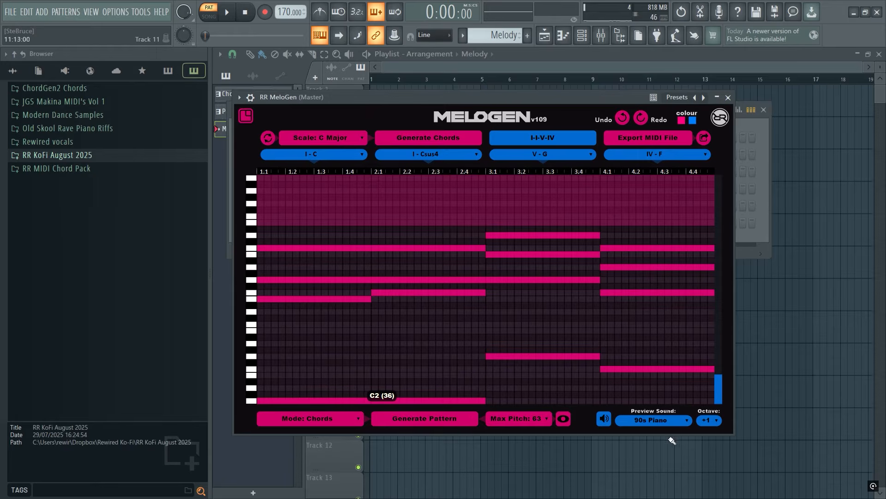
# Step: Switch the mode to Extra Melody with the max pitch range displayed, and set the max pitch to 70
pyautogui.click(329, 421)
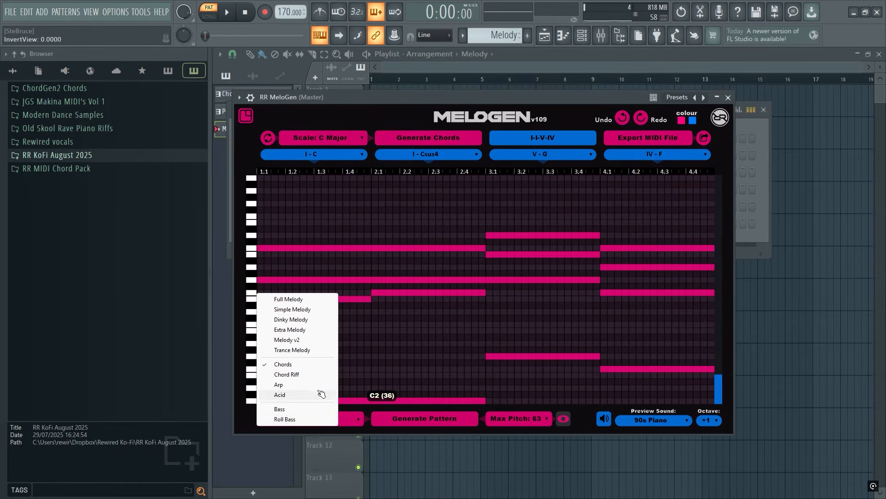
pyautogui.click(300, 330)
pyautogui.click(564, 422)
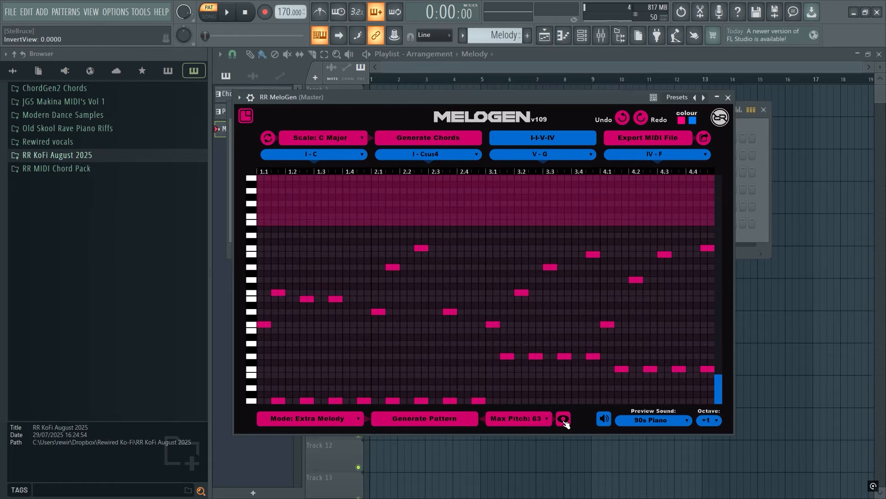
pyautogui.click(534, 423)
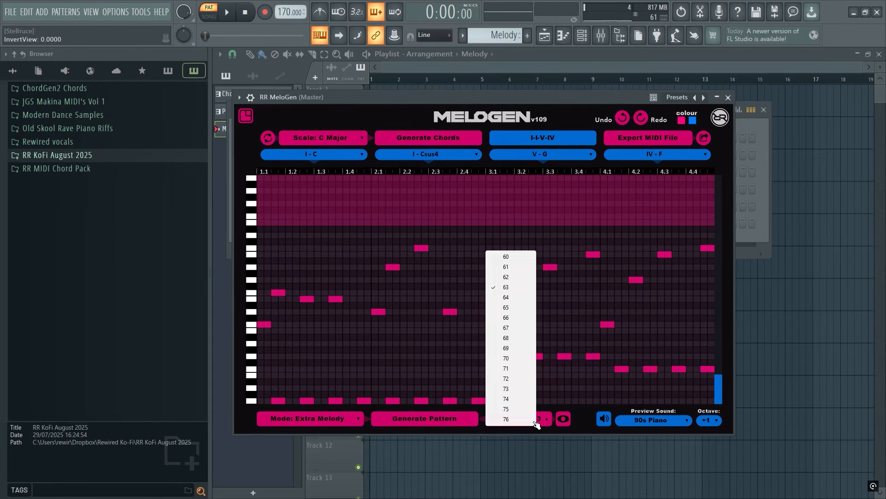
pyautogui.click(513, 360)
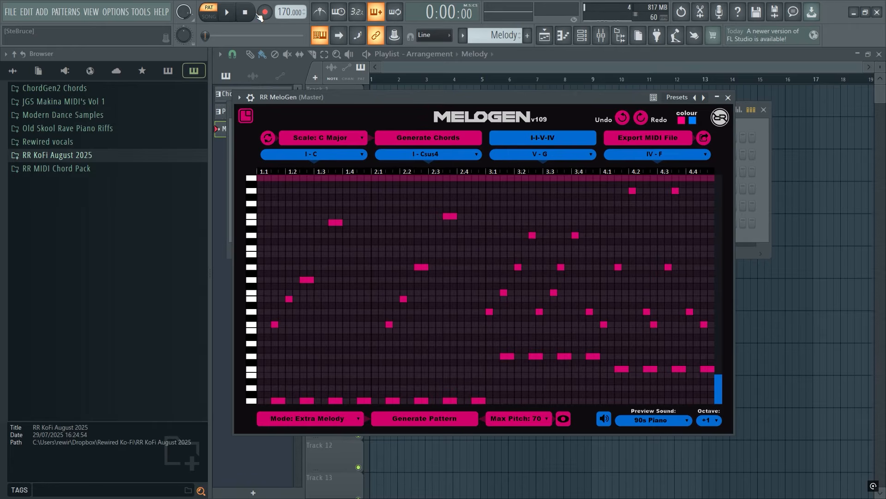
# Step: Audition the Extra Melody pattern at max pitch 70, and lower the max pitch to 62
pyautogui.click(230, 15)
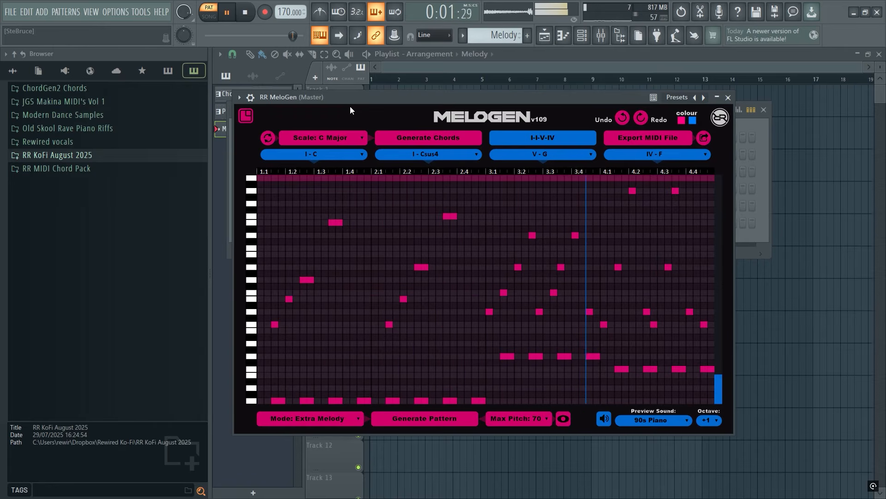
pyautogui.click(245, 12)
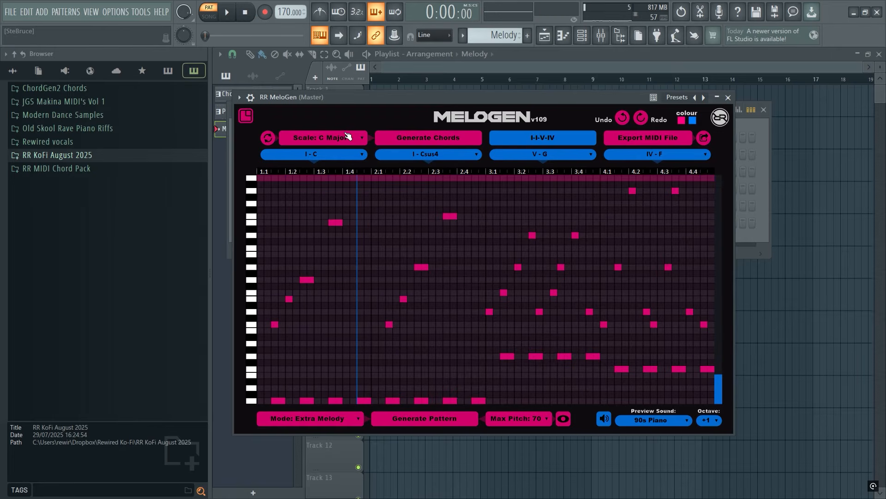
pyautogui.click(527, 422)
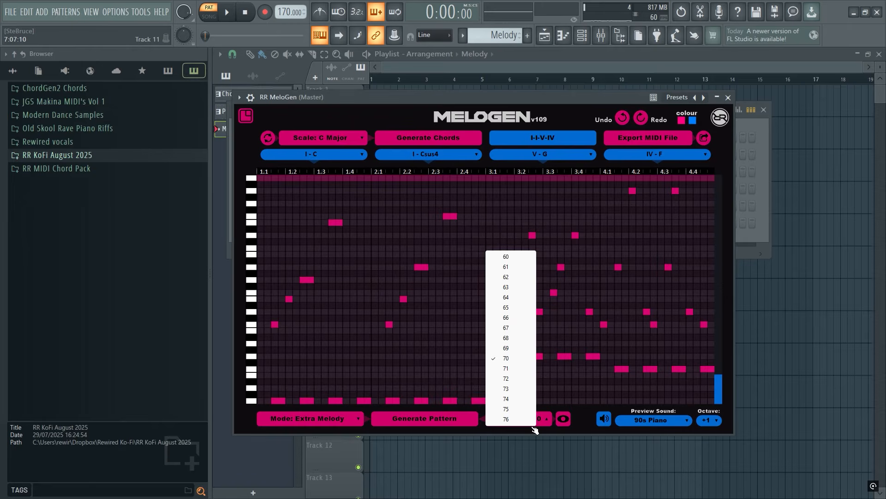
pyautogui.click(519, 277)
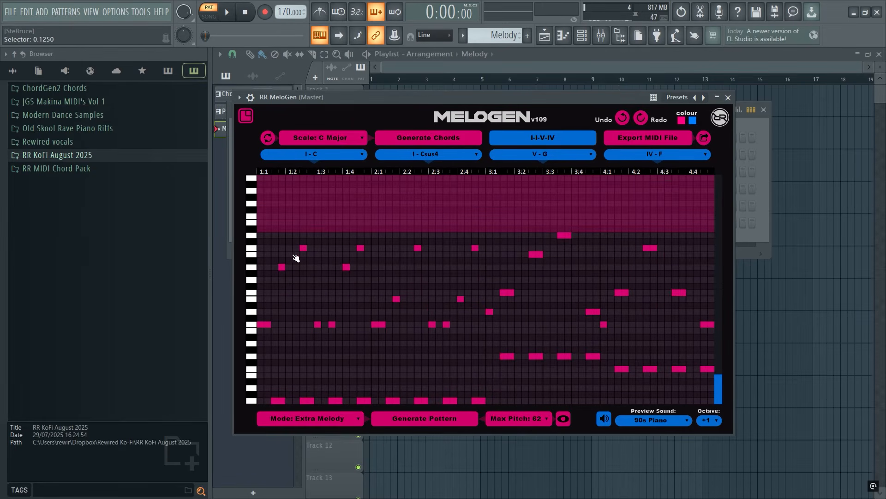
# Step: Lower the max pitch to 60, and generate and audition a new Extra Melody pattern
pyautogui.click(523, 421)
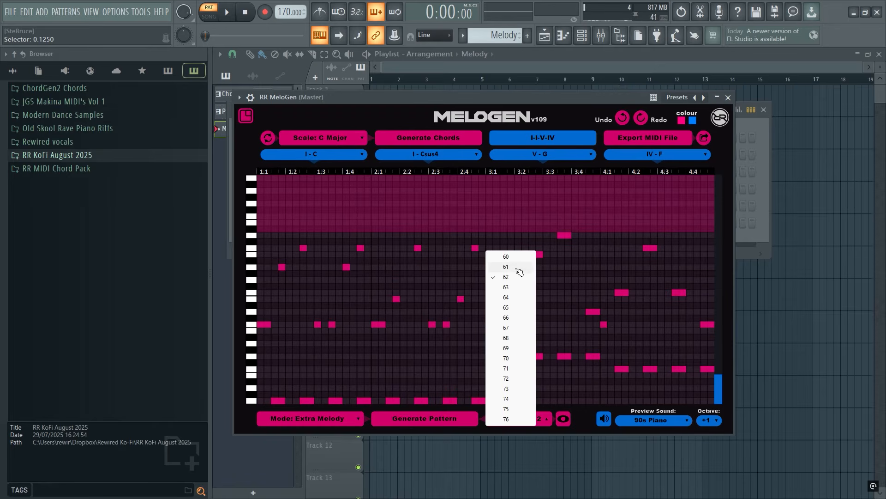
pyautogui.click(508, 257)
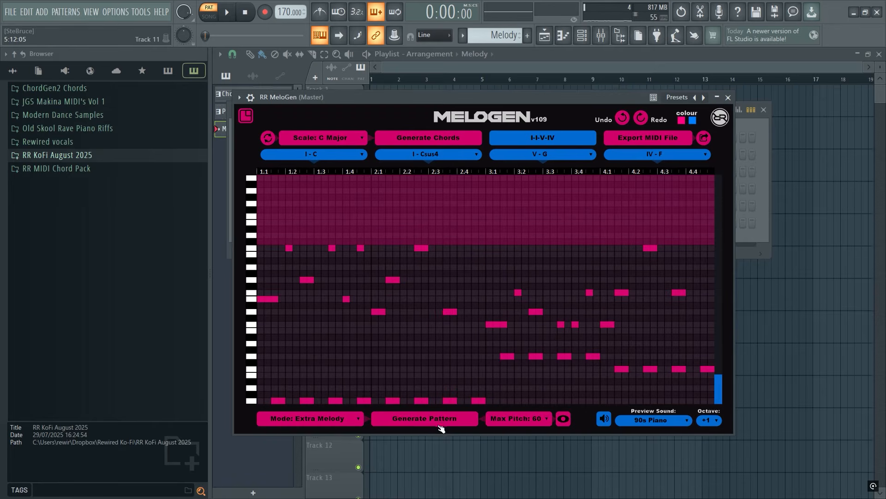
pyautogui.click(447, 419)
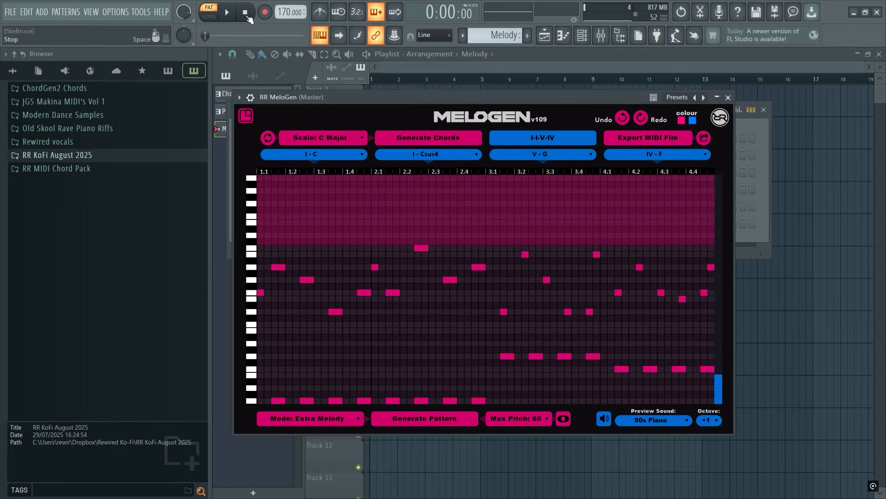
pyautogui.click(235, 15)
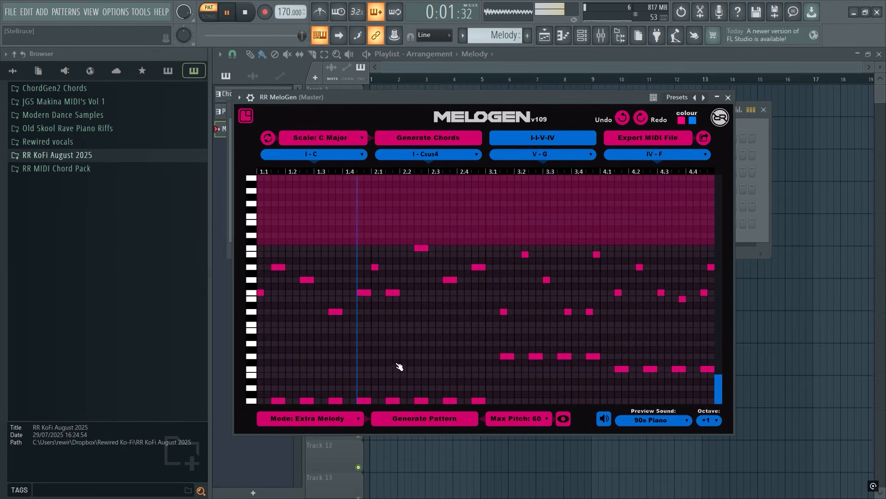
pyautogui.click(247, 13)
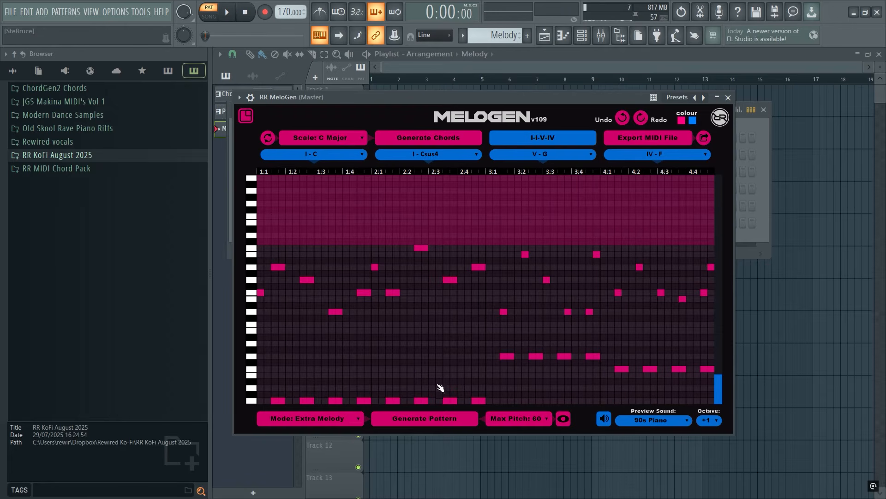
# Step: Generate another Extra Melody pattern within the max pitch of 60 and play it back
pyautogui.click(440, 419)
pyautogui.click(227, 15)
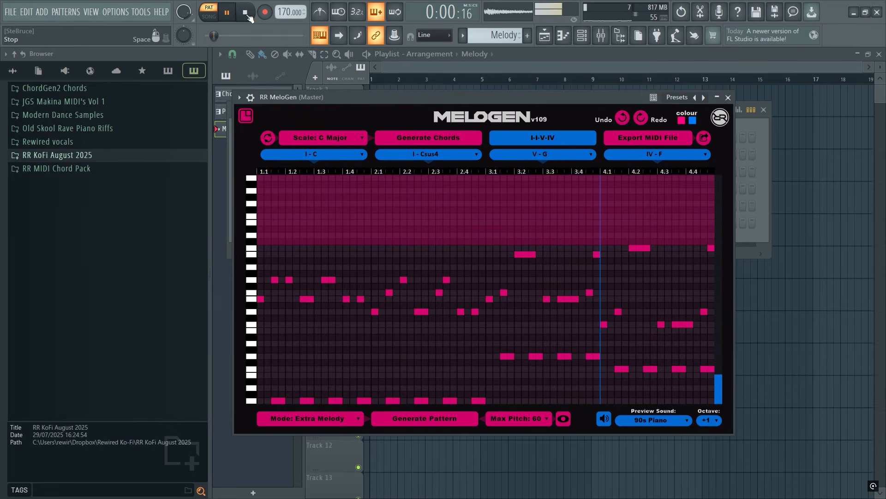
pyautogui.click(249, 15)
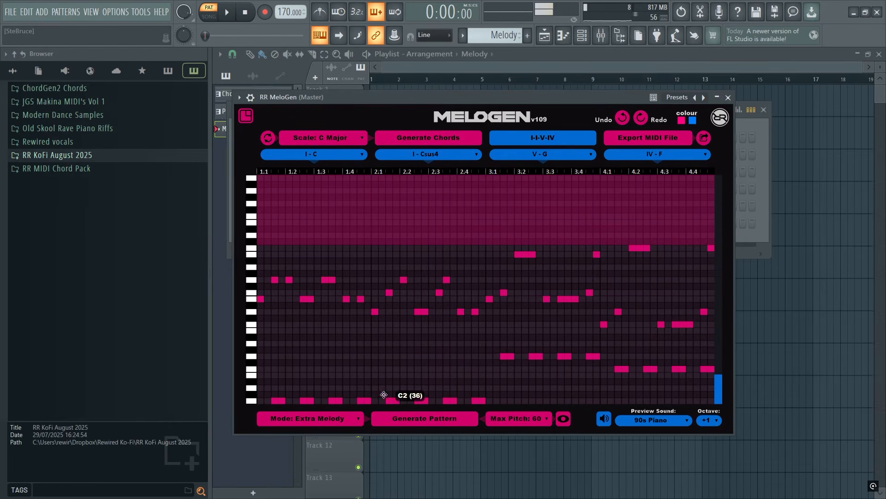
# Step: Switch the mode to Full Melody, set the max pitch to 70, and audition the melody
pyautogui.click(318, 421)
pyautogui.click(305, 300)
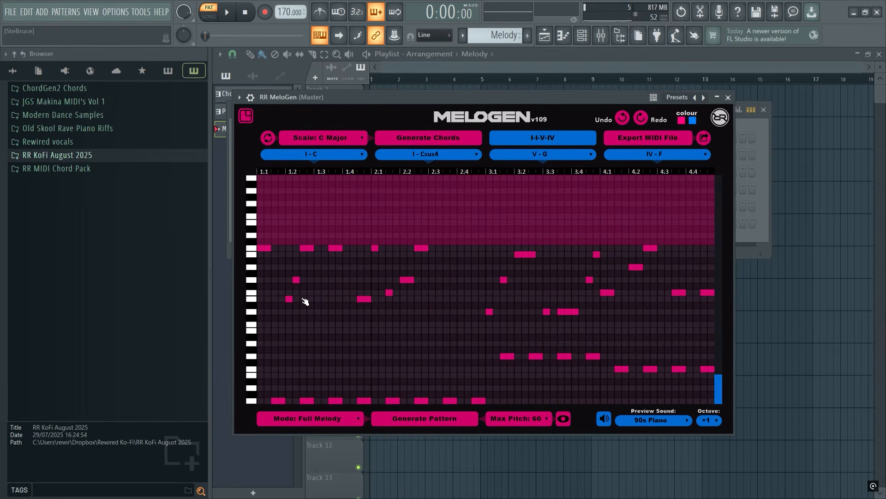
pyautogui.click(525, 419)
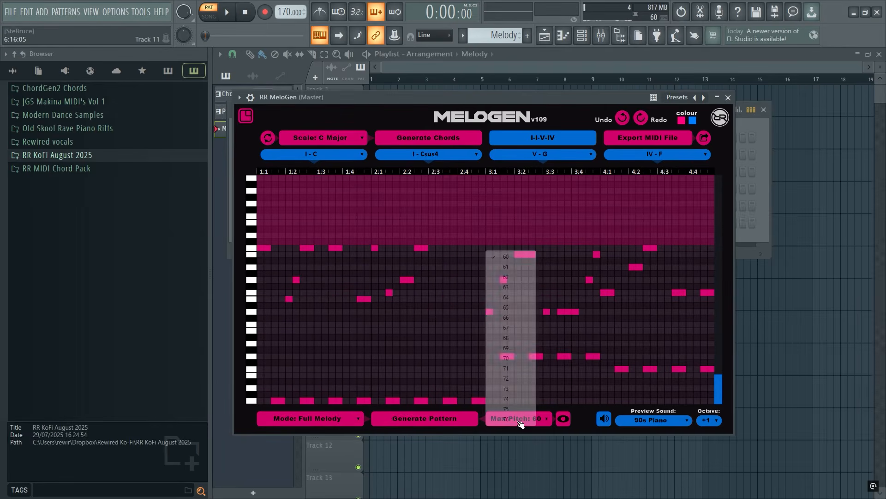
pyautogui.click(514, 360)
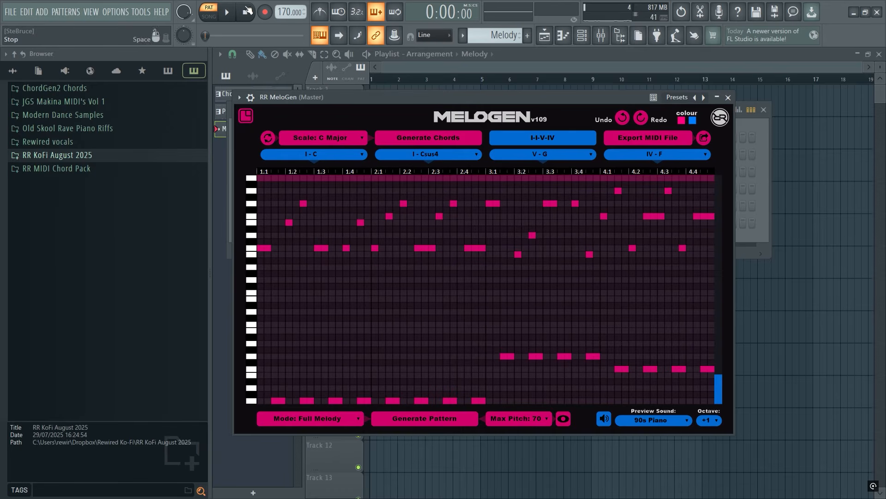
pyautogui.click(227, 14)
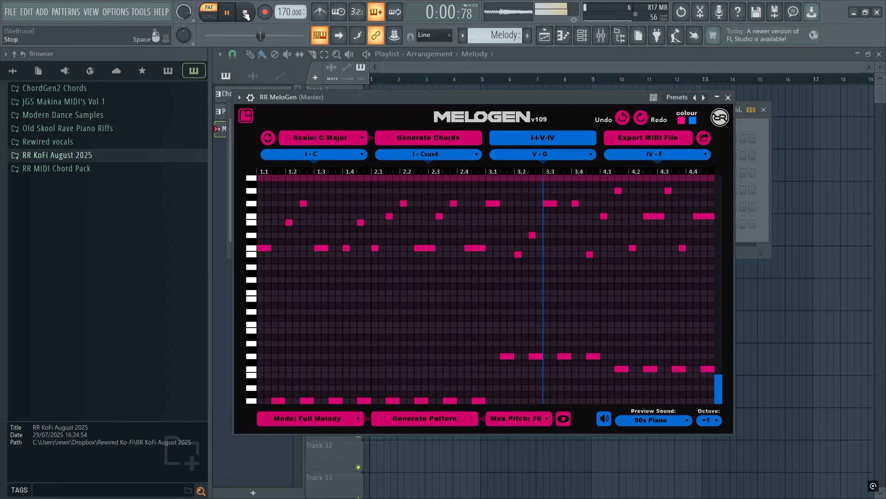
pyautogui.click(245, 14)
# Step: Lower the Full Melody's max pitch to 60 and audition the pattern
pyautogui.click(516, 424)
pyautogui.click(514, 258)
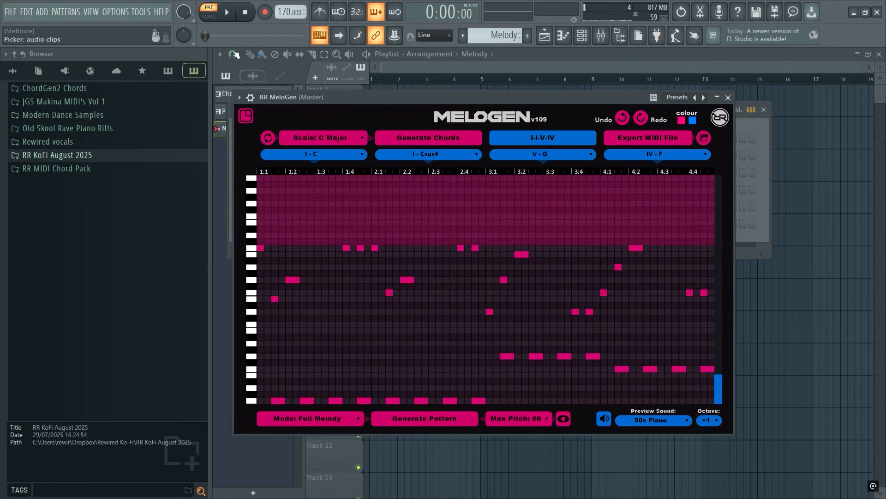
pyautogui.click(227, 13)
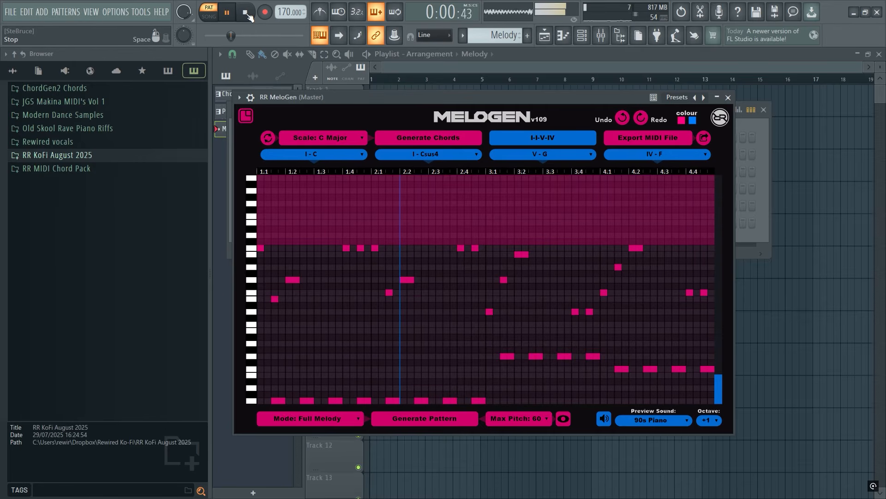
pyautogui.click(246, 13)
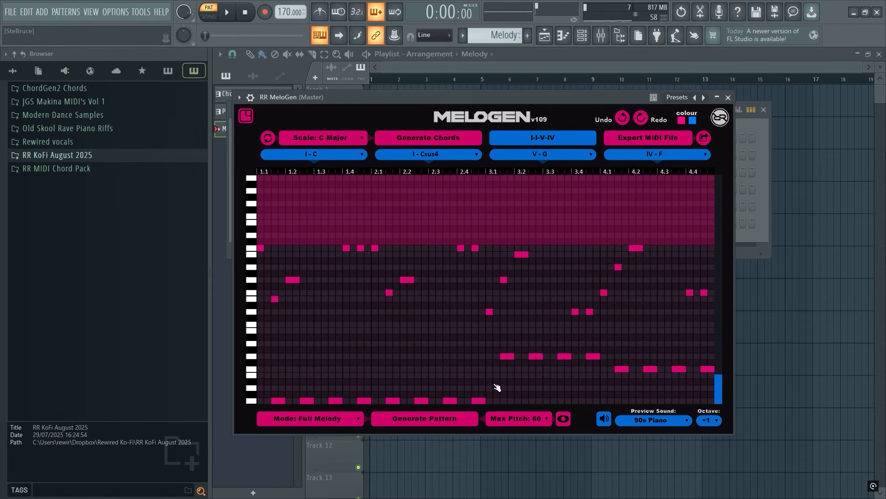
# Step: Raise the Full Melody's max pitch to 64 and audition the pattern
pyautogui.click(524, 424)
pyautogui.click(510, 298)
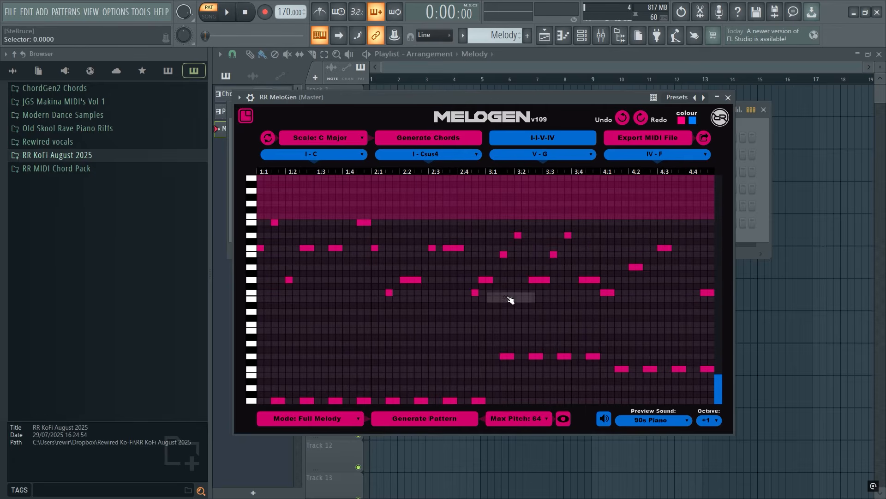
pyautogui.click(229, 14)
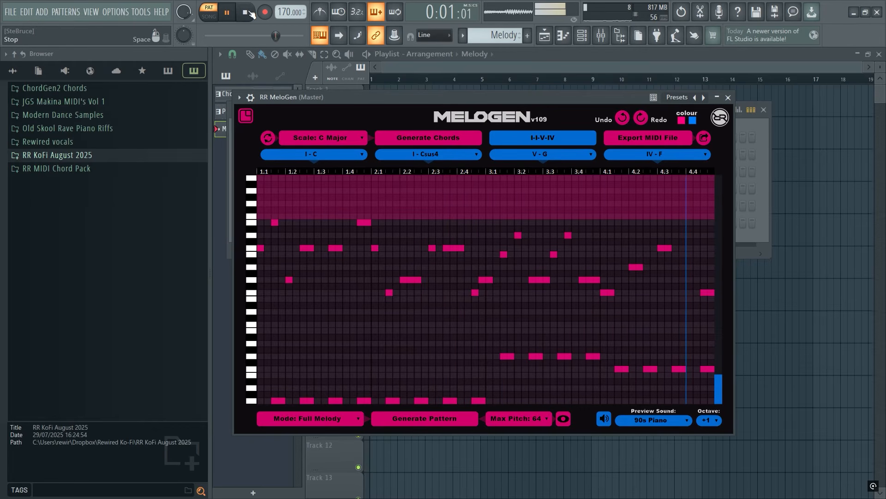
pyautogui.click(248, 13)
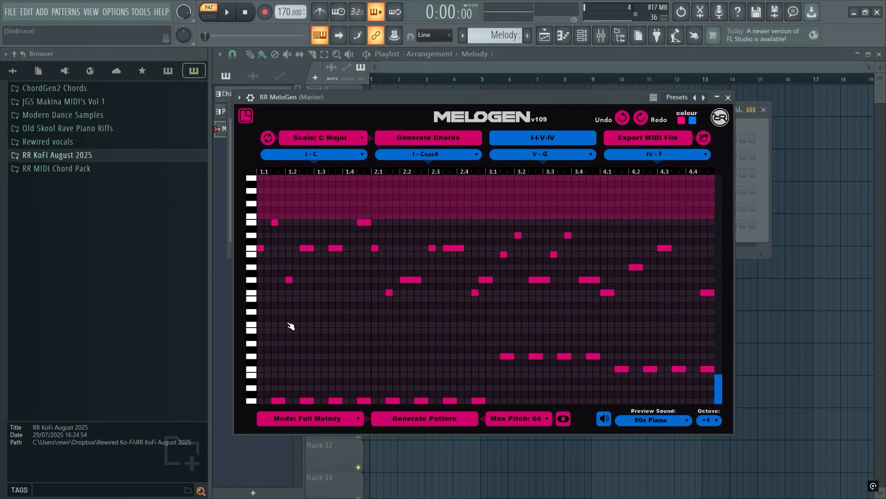
# Step: Compare the Full Melody's note range by setting the max pitch to 70 and then to 60
pyautogui.click(515, 419)
pyautogui.click(520, 359)
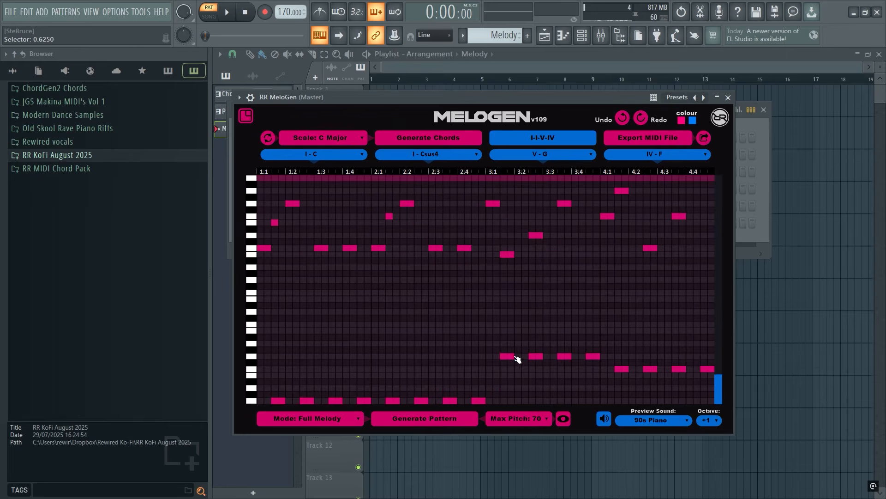
pyautogui.click(521, 417)
pyautogui.click(507, 257)
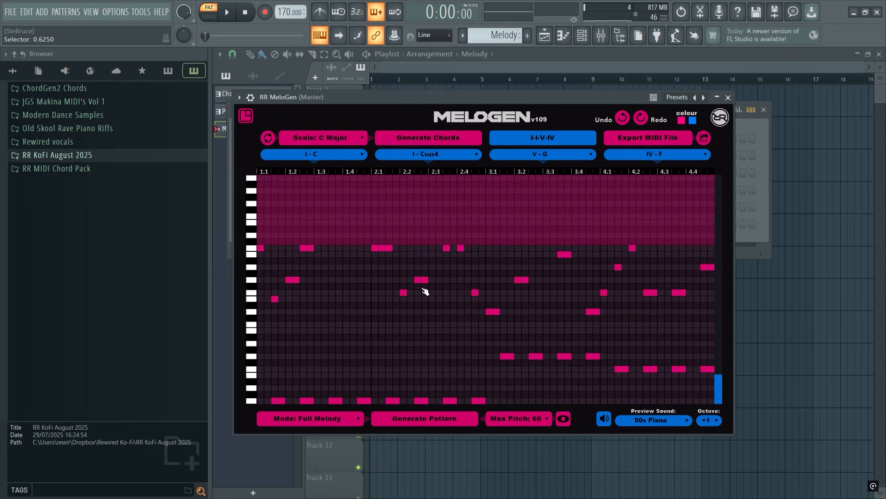
# Step: Switch the mode back to Extra Melody and set the max pitch to 64
pyautogui.click(328, 422)
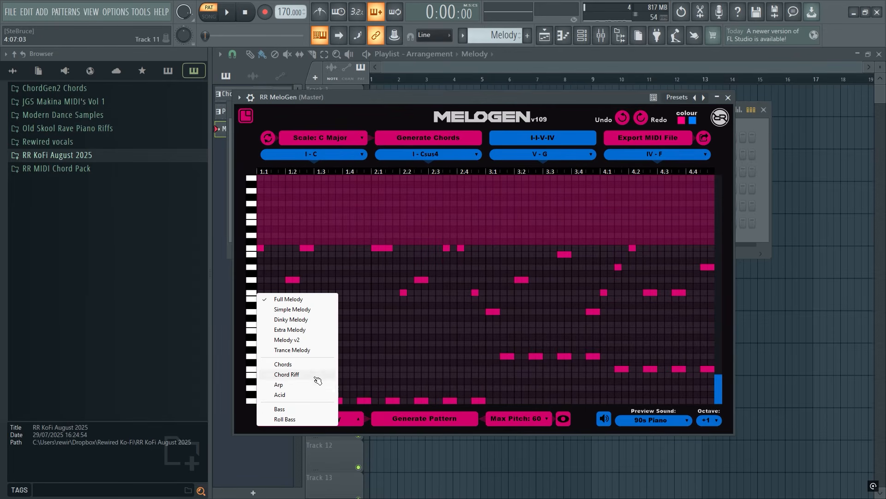
pyautogui.click(302, 331)
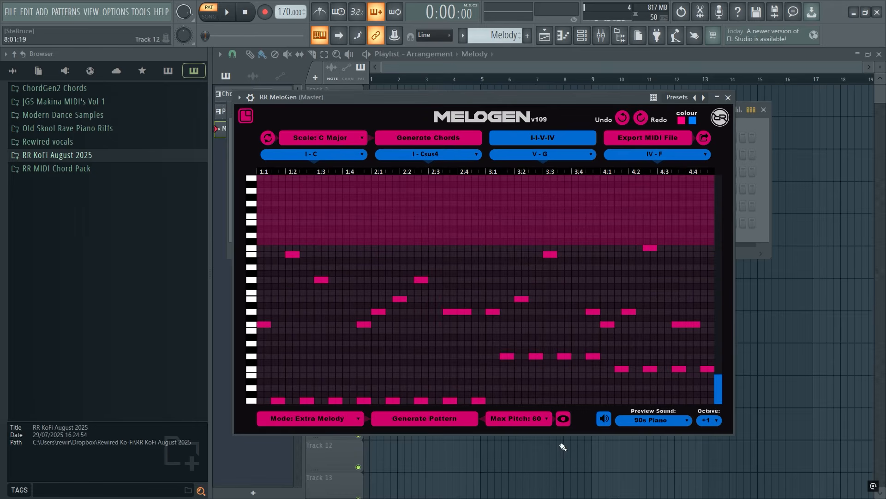
pyautogui.click(530, 425)
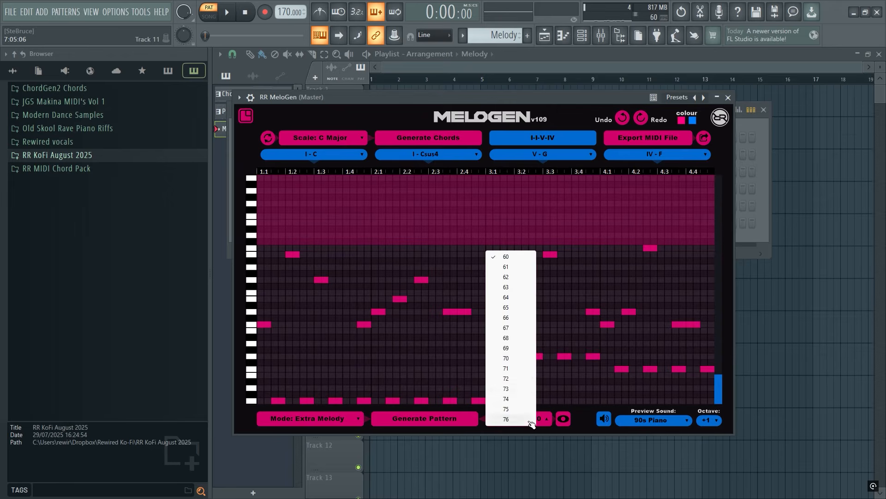
pyautogui.click(508, 297)
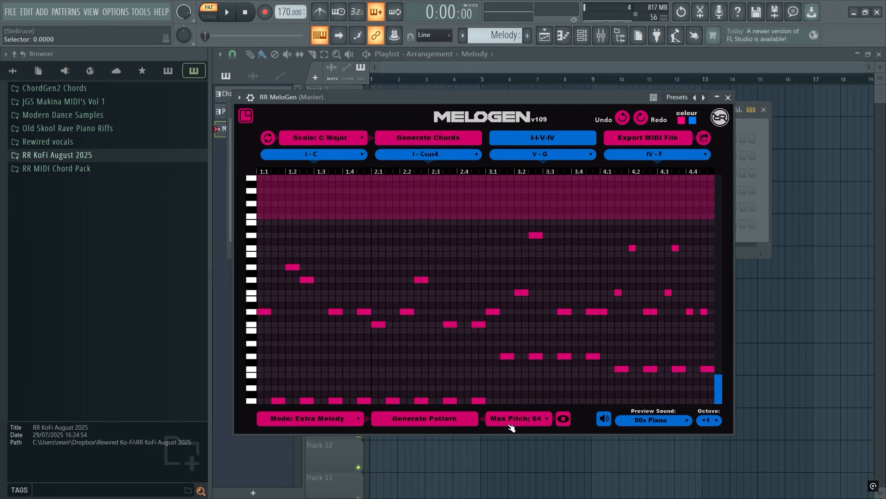
# Step: Raise the Extra Melody's max pitch to 65 and audition the pattern
pyautogui.click(513, 425)
pyautogui.click(512, 309)
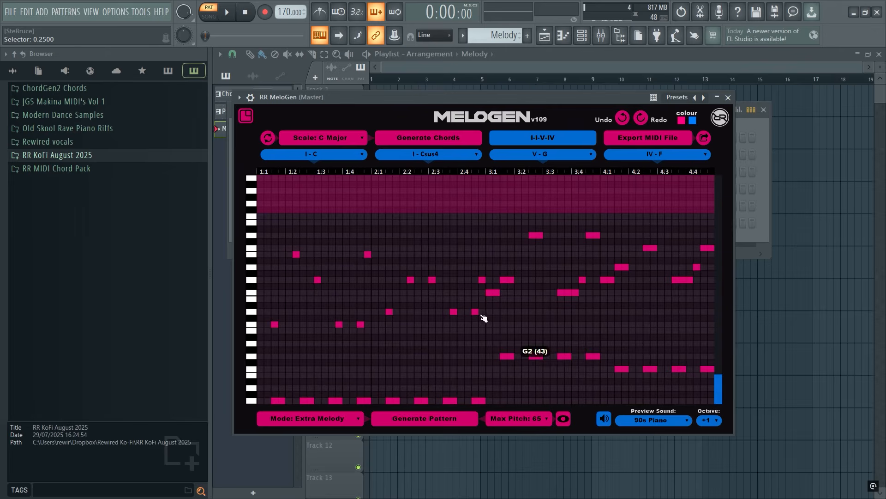
pyautogui.click(231, 14)
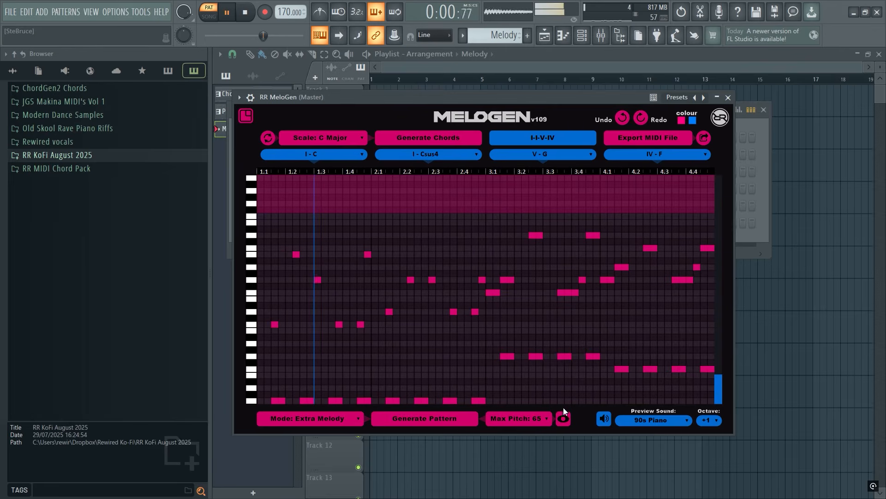
pyautogui.click(245, 12)
# Step: Generate new Extra Melody patterns with the max pitch range display hidden, and audition the last one
pyautogui.click(446, 419)
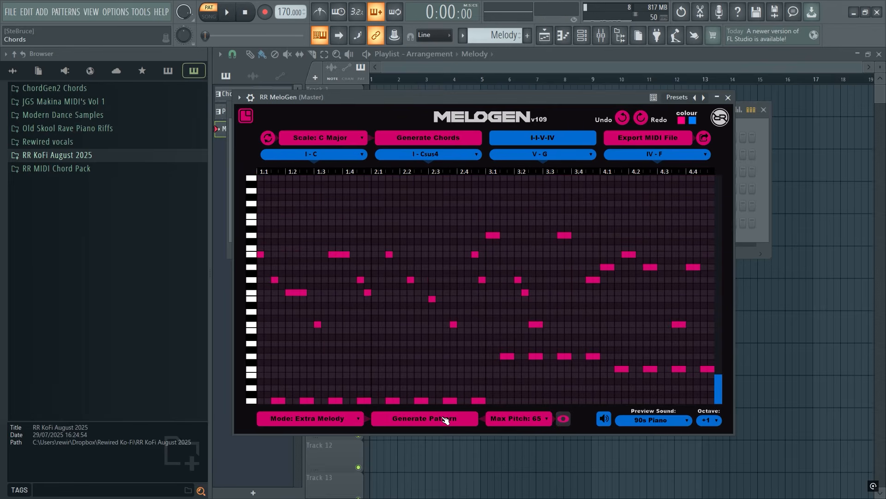
pyautogui.click(456, 424)
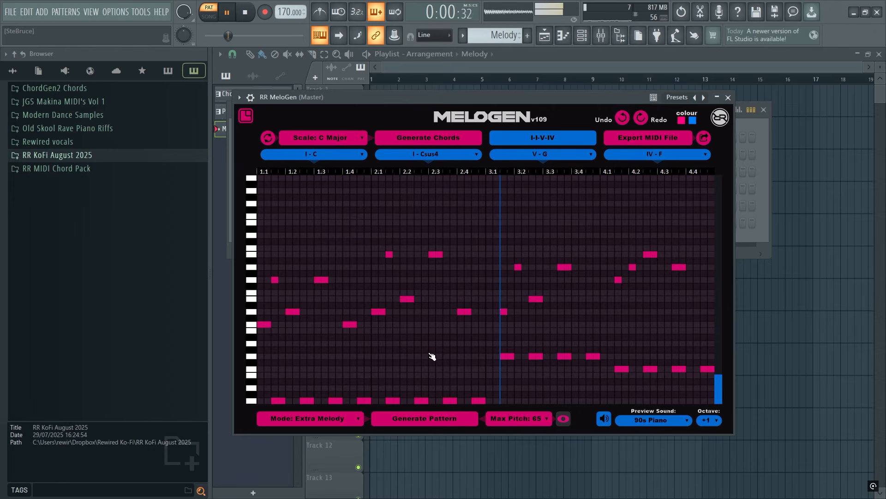
pyautogui.click(246, 15)
# Step: Regenerate the Extra Melody pattern at max pitch 65 and play the new version
pyautogui.click(431, 414)
pyautogui.click(430, 414)
pyautogui.click(228, 15)
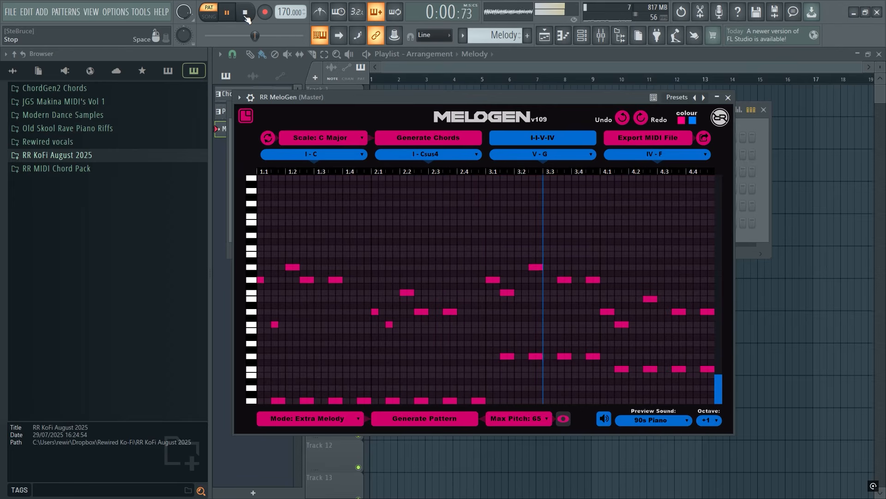
pyautogui.click(246, 15)
# Step: Generate two more Extra Melody patterns in succession, playing each one back
pyautogui.click(436, 420)
pyautogui.press('space')
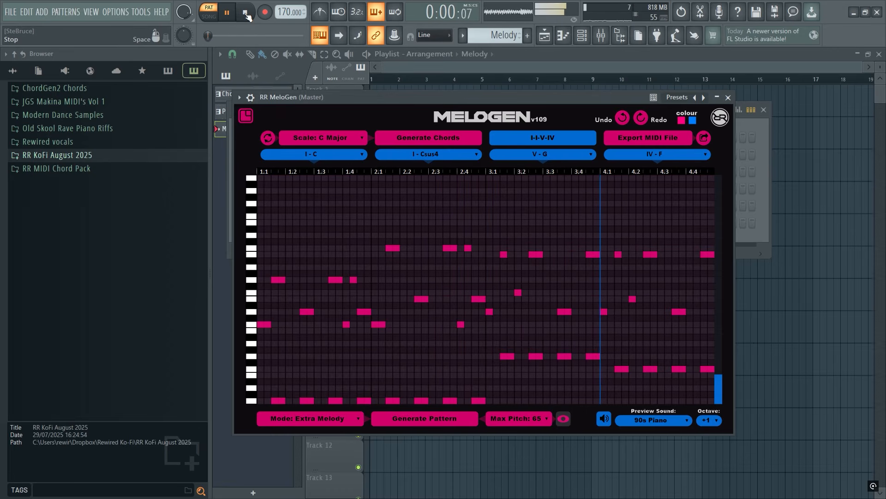
pyautogui.press('space')
pyautogui.click(435, 420)
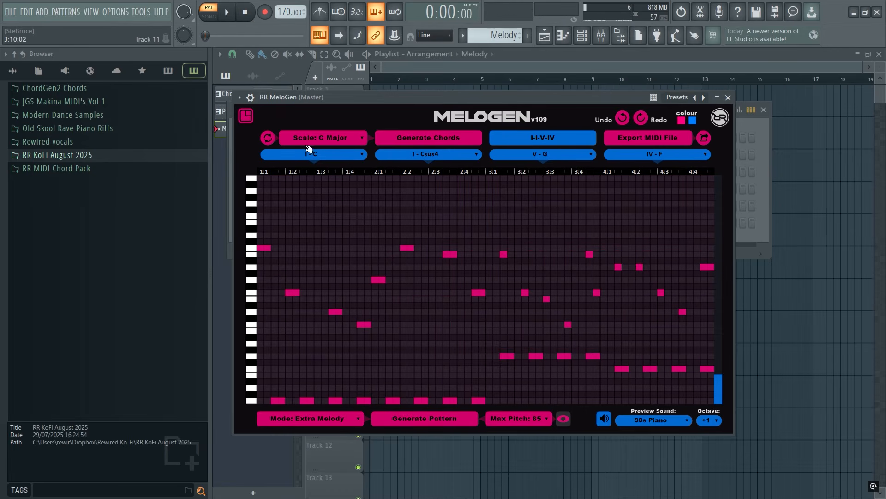
pyautogui.click(231, 16)
pyautogui.click(245, 16)
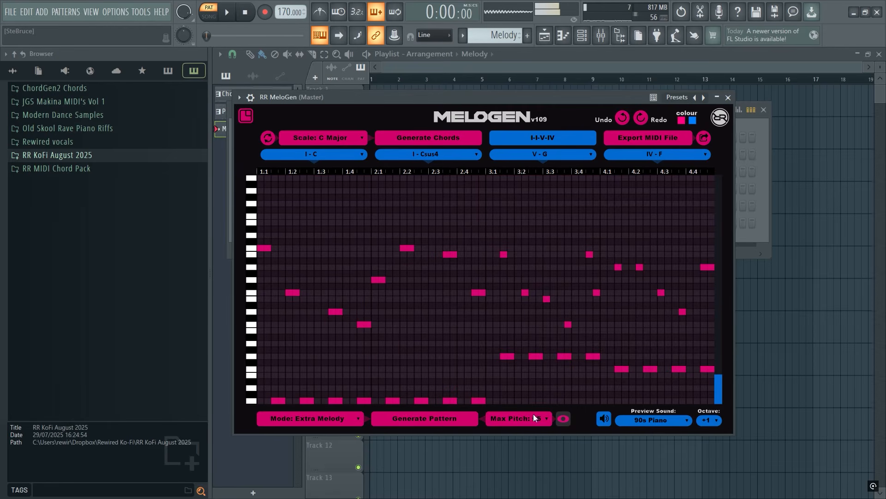
# Step: Lower the Extra Melody's max pitch to 63 and on to 62, generate a pattern and play it back
pyautogui.click(519, 418)
pyautogui.click(507, 287)
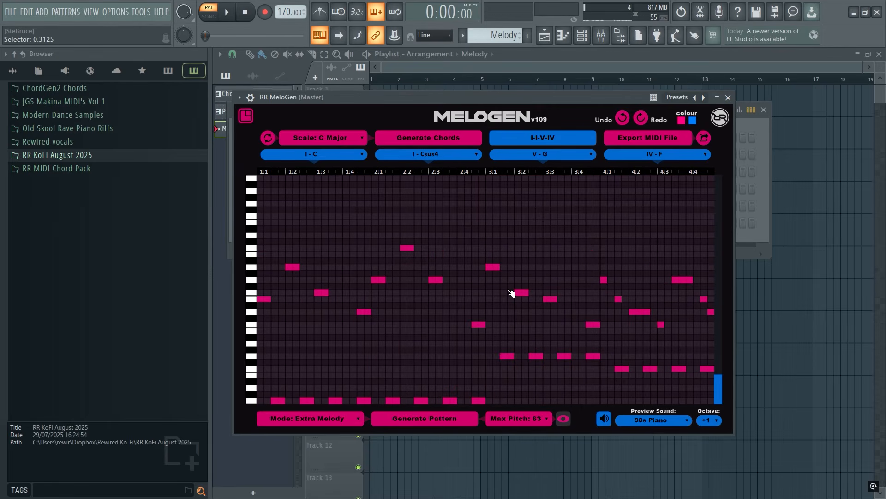
pyautogui.click(534, 421)
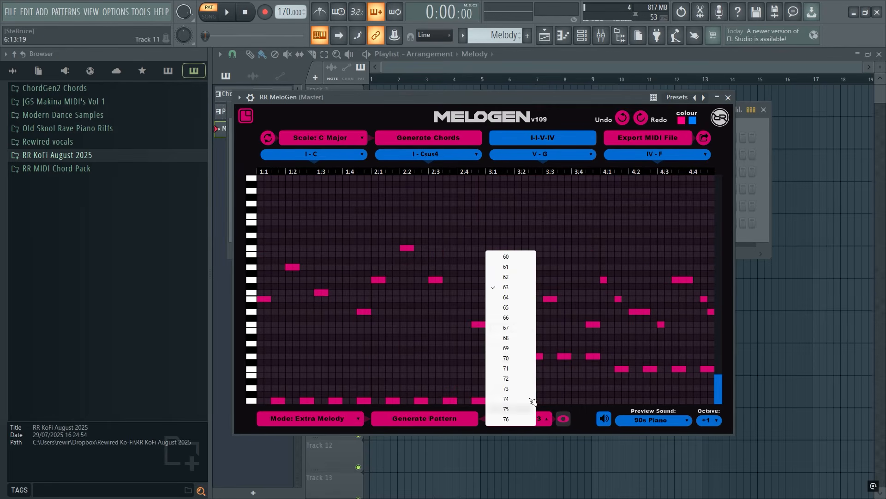
pyautogui.click(506, 277)
pyautogui.click(455, 425)
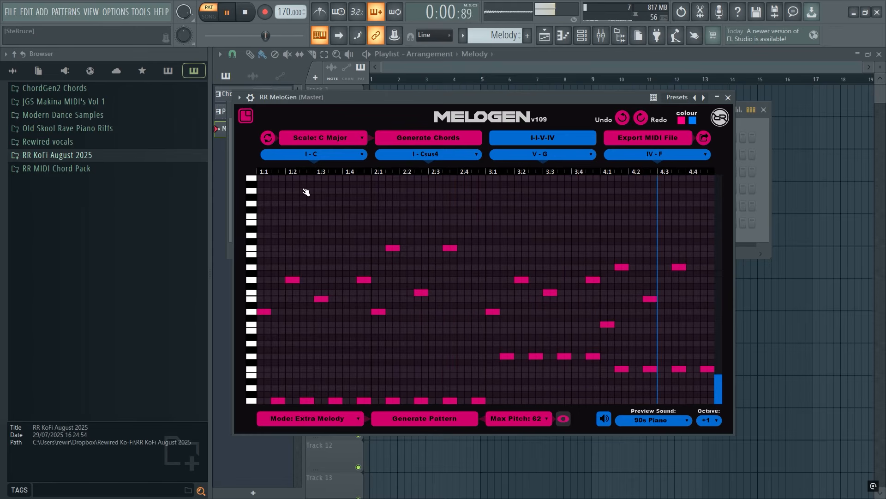
pyautogui.click(245, 13)
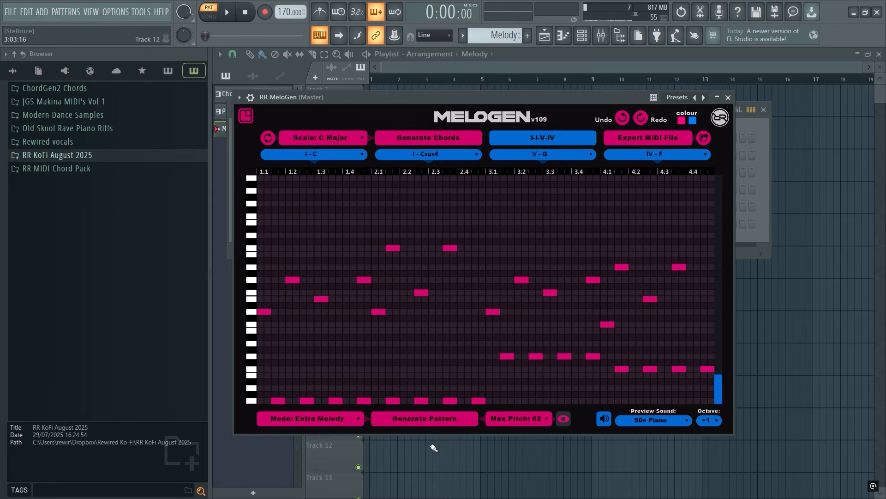
# Step: Generate several more Extra Melody patterns at max pitch 62, playing back versions before keeping the last one
pyautogui.click(416, 419)
pyautogui.click(411, 419)
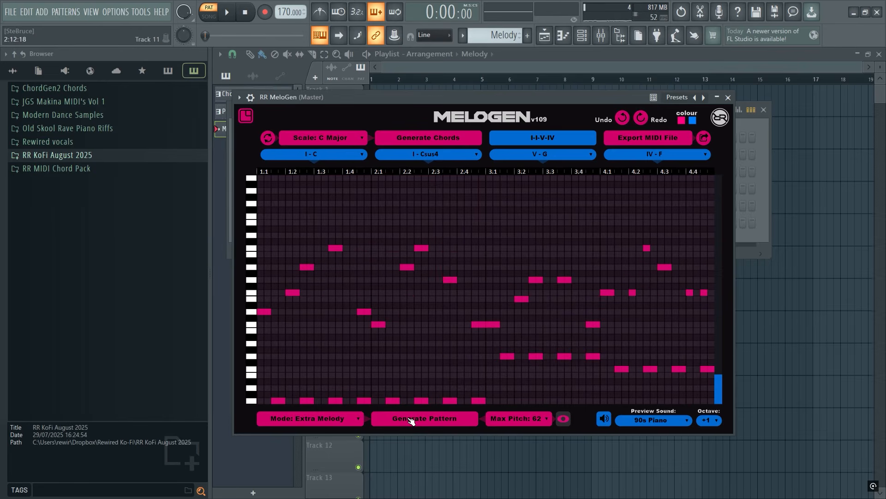
pyautogui.click(411, 419)
pyautogui.click(228, 13)
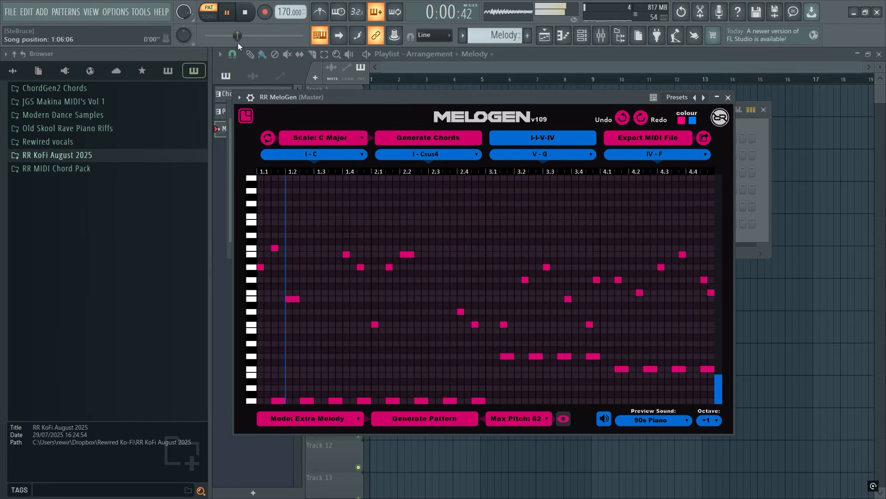
pyautogui.click(406, 418)
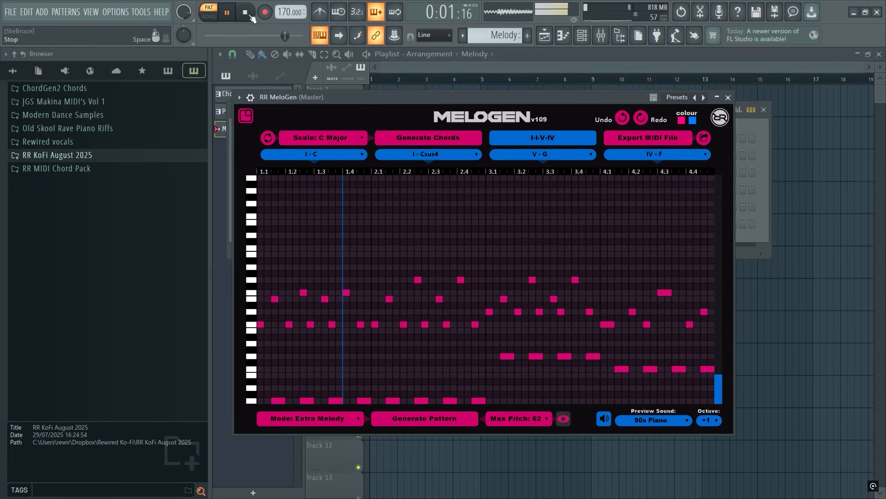
pyautogui.press('space')
# Step: Place the generated melody on the Lead channel with MeloGen's preview sound muted, and play the pattern
pyautogui.moveTo(350, 98); pyautogui.dragTo(534, 92)
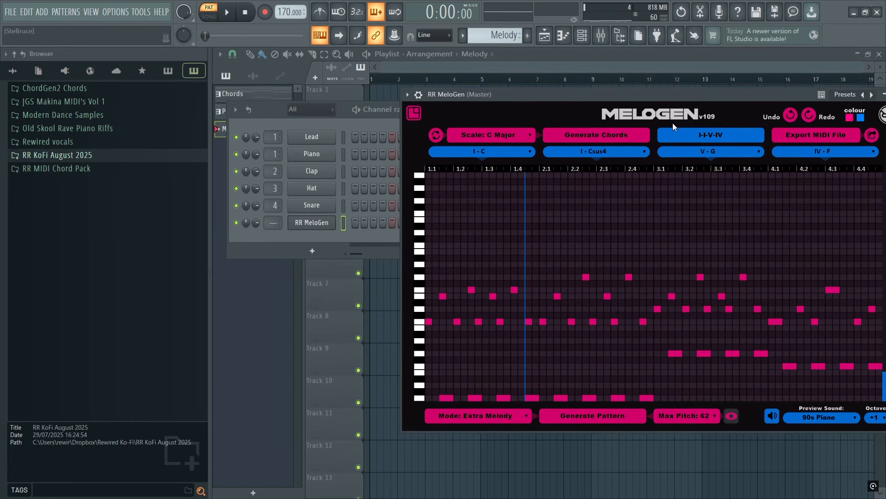
pyautogui.click(312, 139)
pyautogui.click(773, 419)
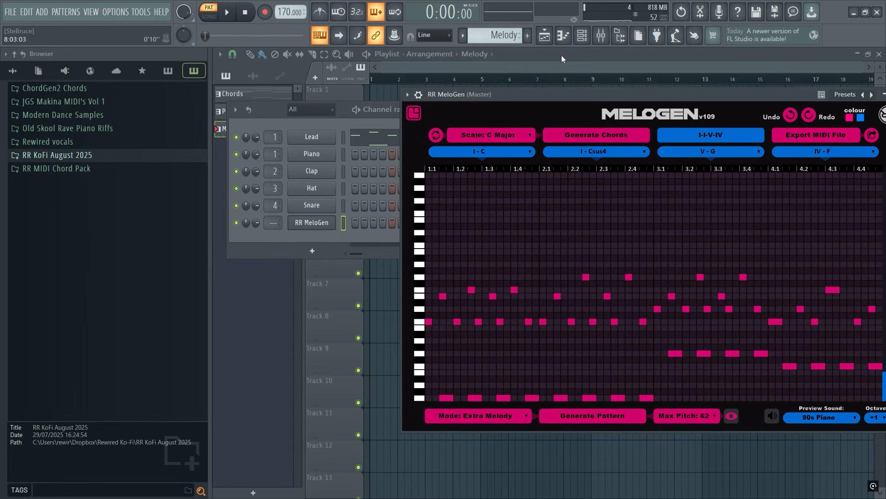
pyautogui.click(363, 128)
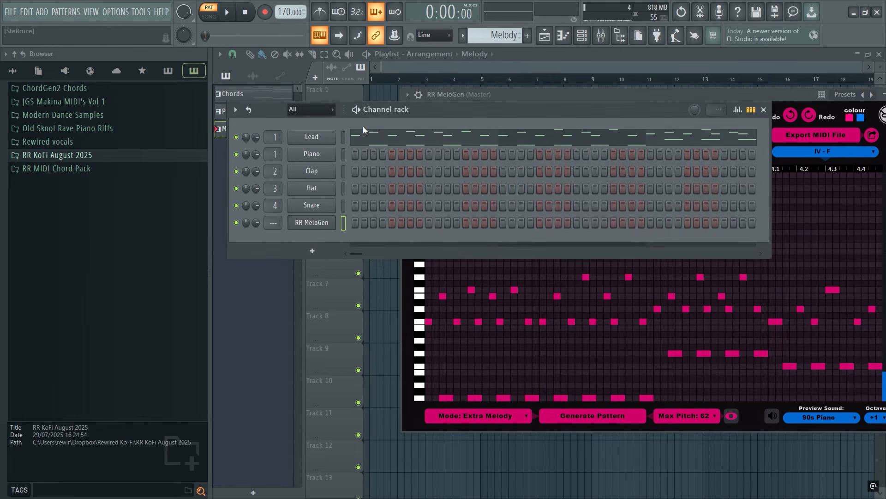
pyautogui.click(232, 14)
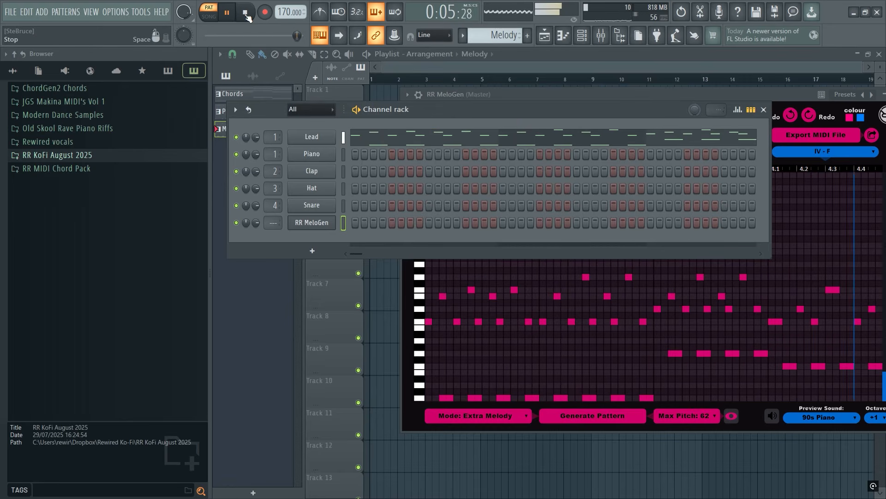
pyautogui.click(246, 14)
# Step: Transpose all the Lead notes up one octave in the piano roll during playback, and stop the pattern
pyautogui.click(386, 141)
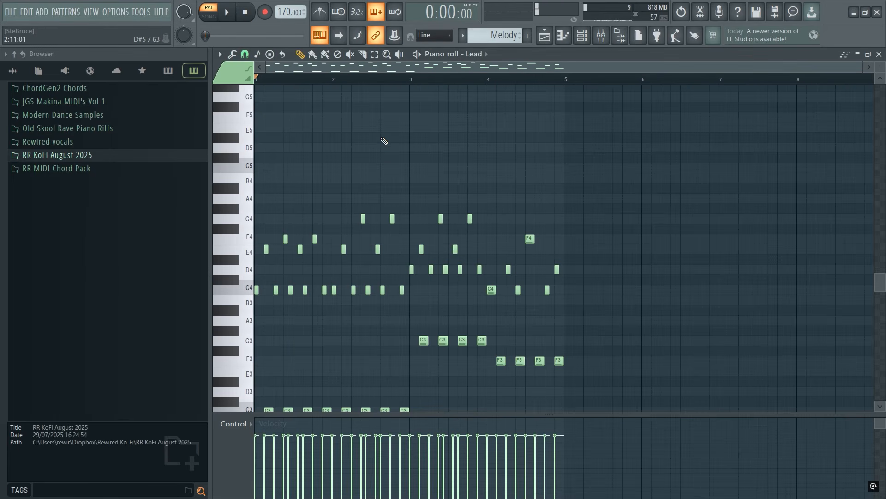
pyautogui.press('space')
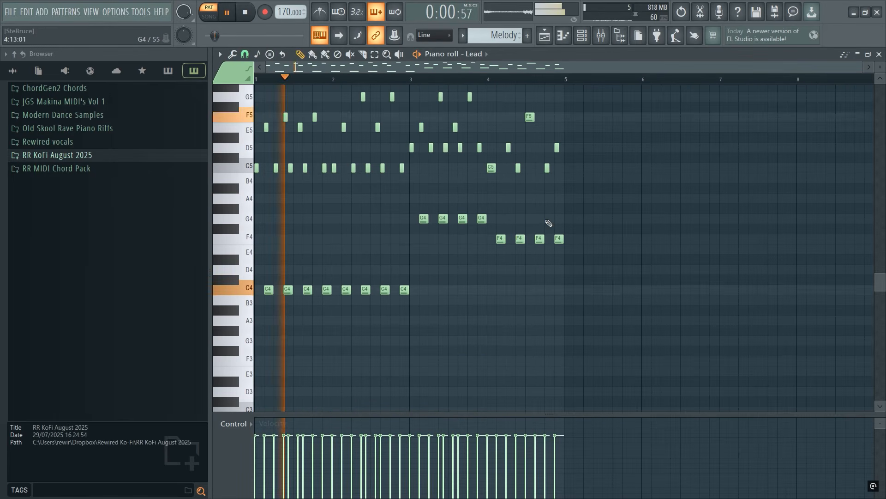
pyautogui.hotkey('ctrl', 'Up')
pyautogui.click(879, 54)
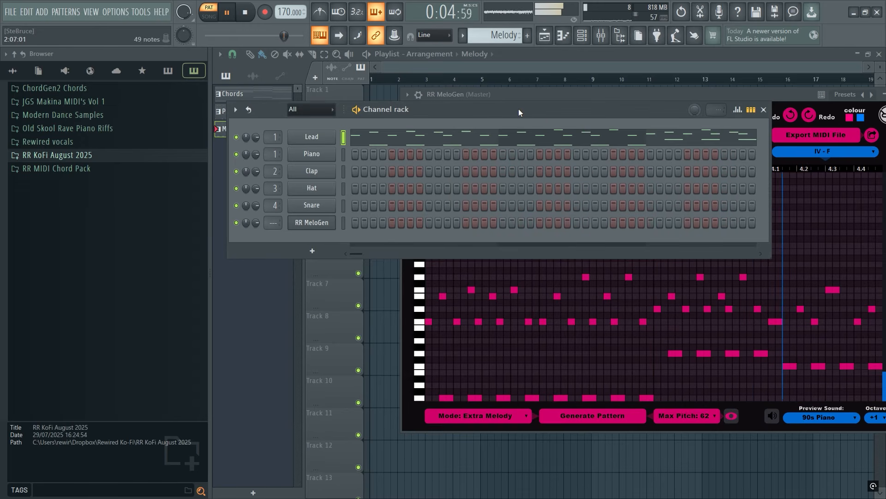
pyautogui.press('space')
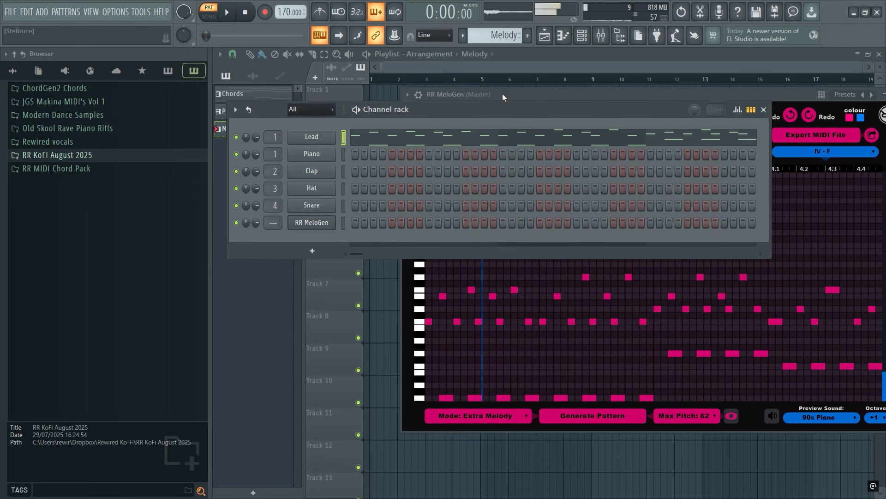
# Step: Switch to a new Pattern 5, generate another Extra Melody pattern with the preview sound on, and audition it
pyautogui.moveTo(496, 36); pyautogui.dragTo(496, 30)
pyautogui.click(782, 101)
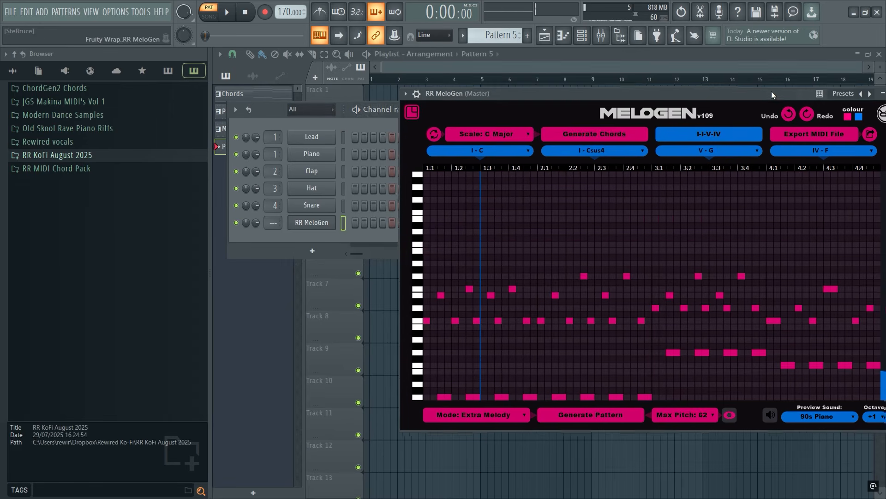
pyautogui.moveTo(777, 93); pyautogui.dragTo(728, 89)
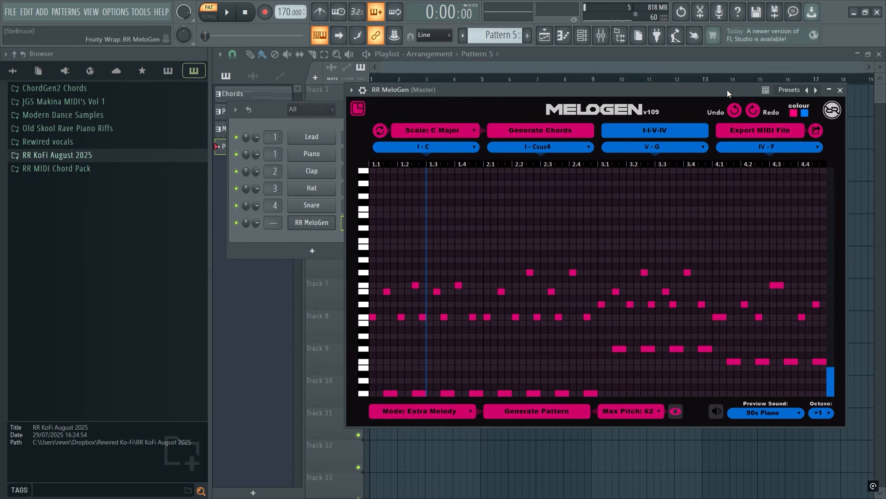
pyautogui.click(530, 411)
pyautogui.click(231, 12)
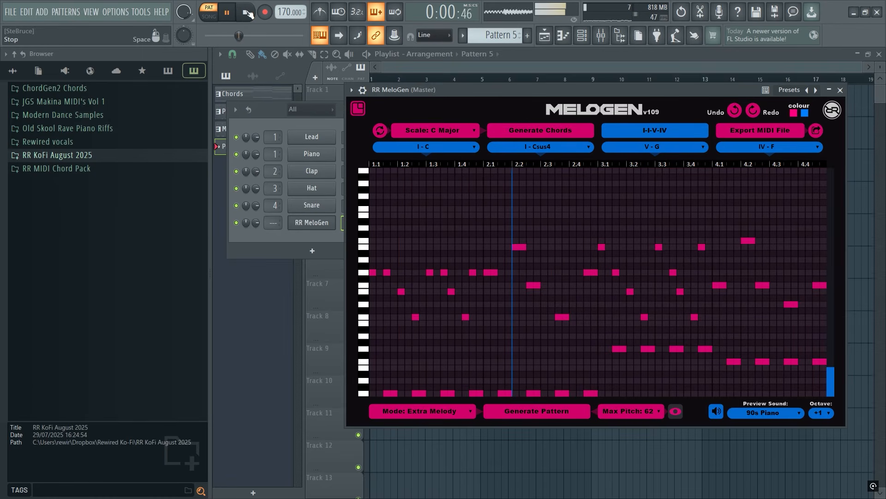
pyautogui.click(247, 13)
# Step: Switch MeloGen to Trance Melody mode, generate a pattern and play it back
pyautogui.click(464, 410)
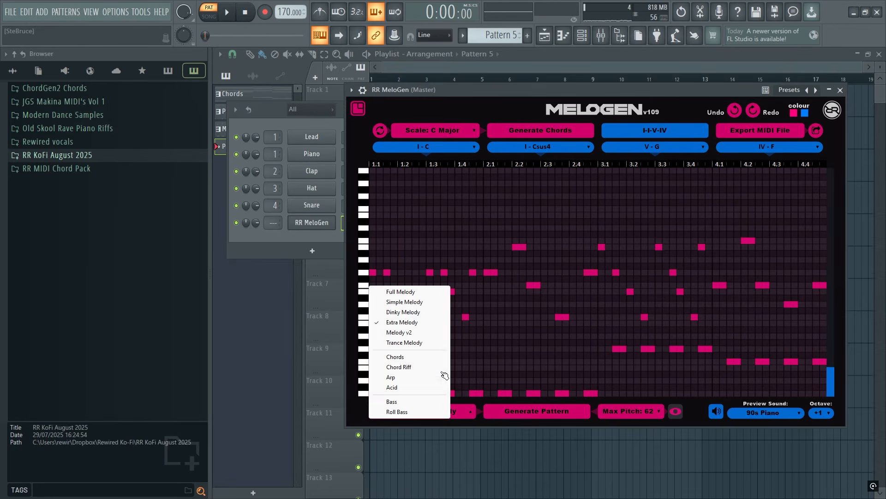
pyautogui.click(404, 343)
pyautogui.click(535, 412)
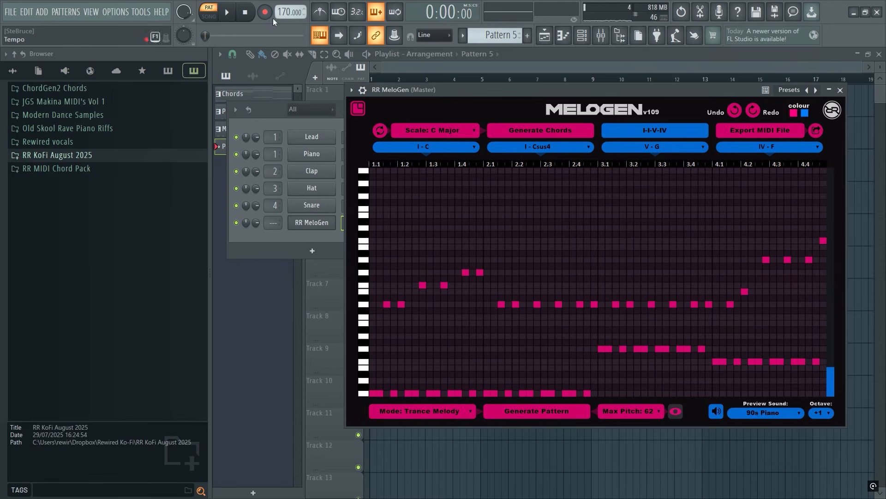
pyautogui.click(228, 12)
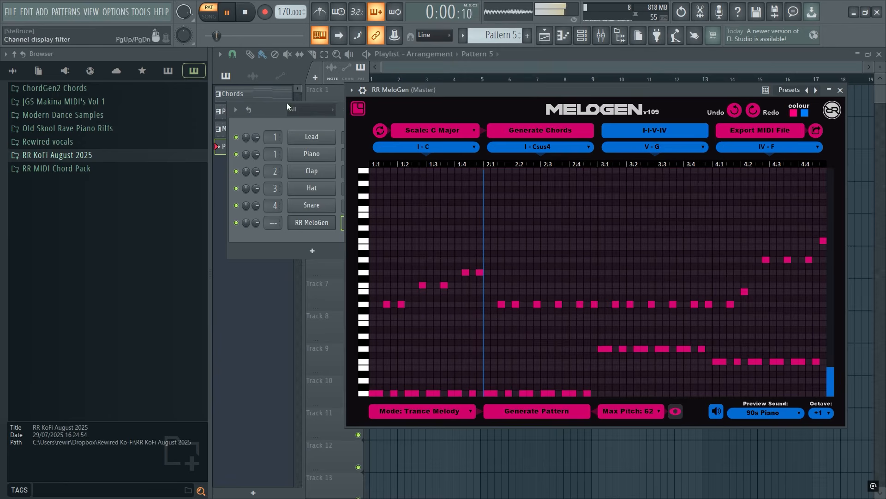
pyautogui.click(245, 12)
# Step: Generate two more Trance Melody patterns and audition the second one
pyautogui.click(516, 415)
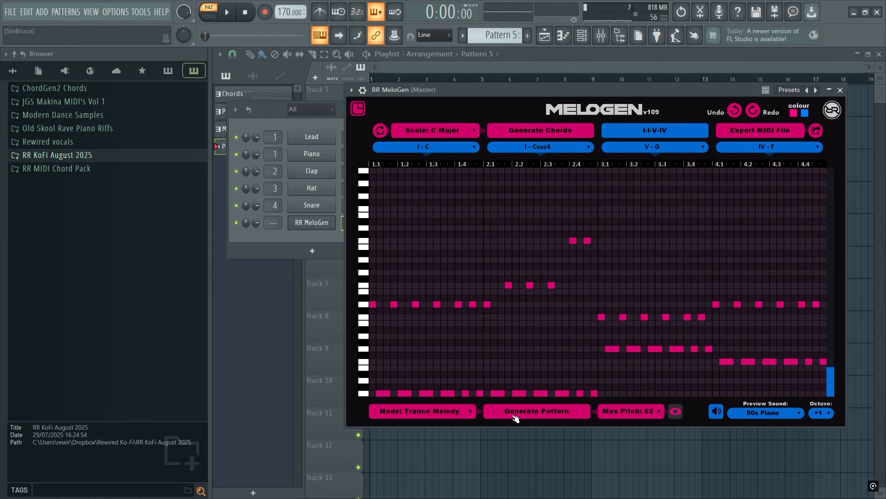
pyautogui.click(516, 417)
pyautogui.click(227, 13)
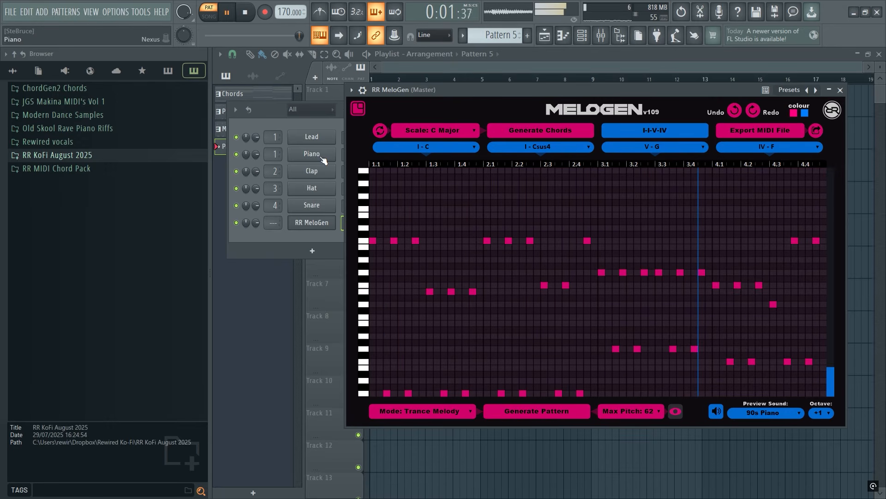
pyautogui.click(247, 18)
# Step: Place the trance melody on Pattern 5's Lead channel with the preview sound muted, and switch to a new Pattern 6
pyautogui.press('F6')
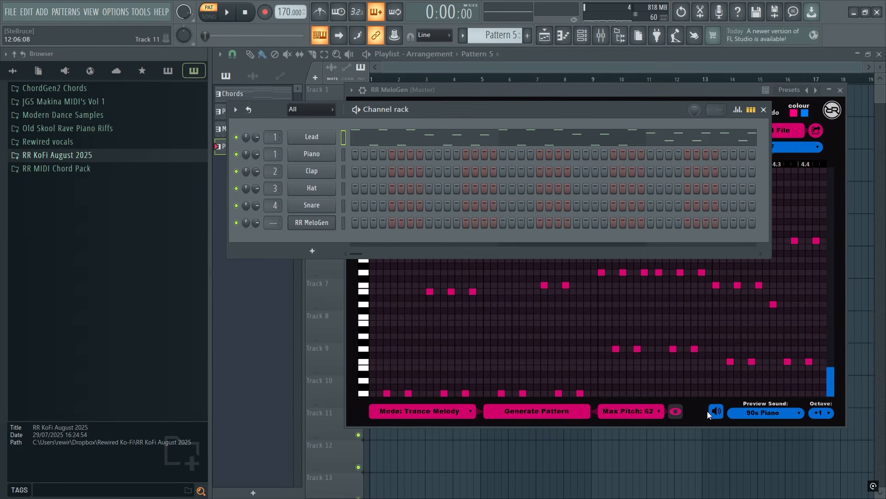
pyautogui.click(718, 415)
pyautogui.click(284, 245)
pyautogui.scroll(1, 488, 33)
# Step: Set MeloGen to Full Melody mode and generate several patterns in a row
pyautogui.click(424, 414)
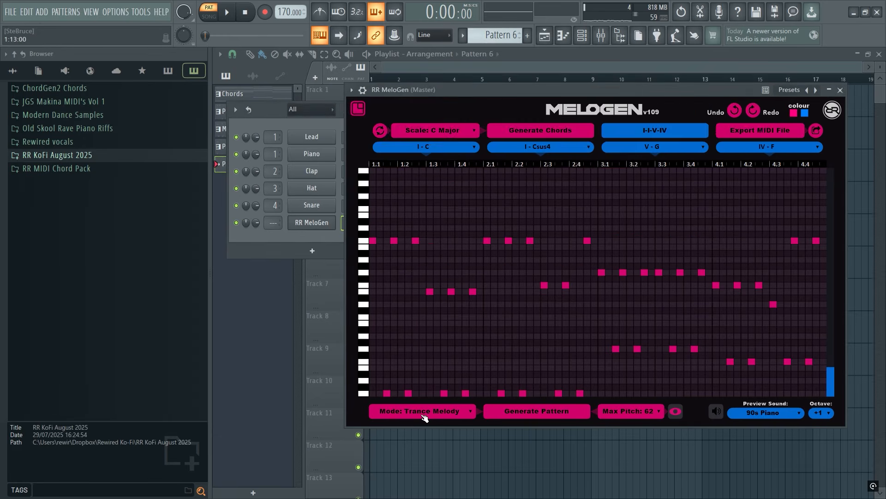
pyautogui.click(408, 293)
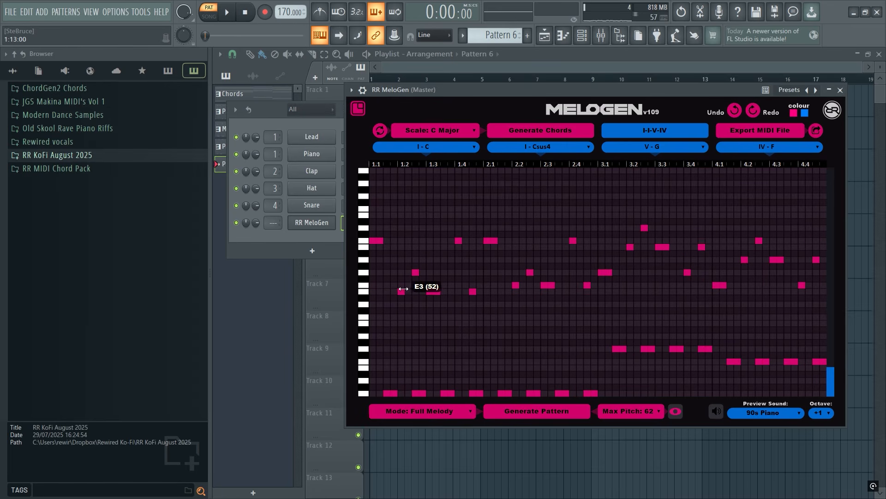
pyautogui.click(527, 416)
pyautogui.click(526, 416)
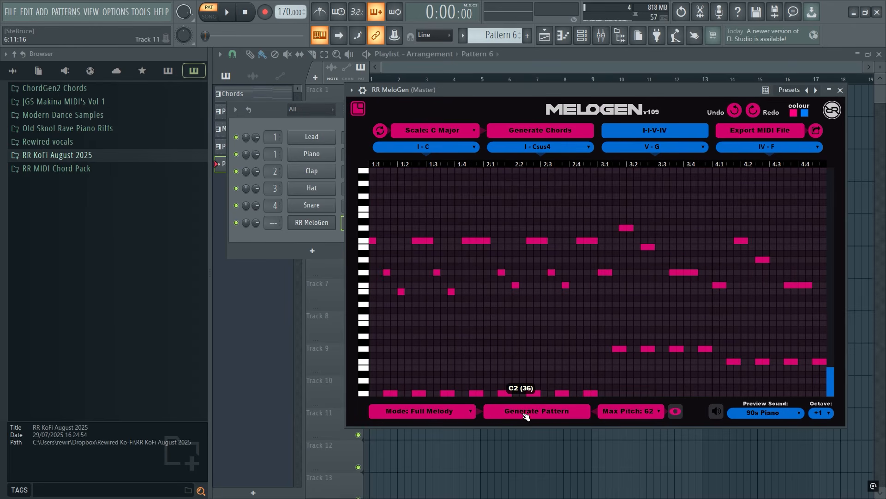
pyautogui.click(527, 416)
# Step: Raise the Full Melody's max pitch to 66 and on to 68
pyautogui.click(637, 416)
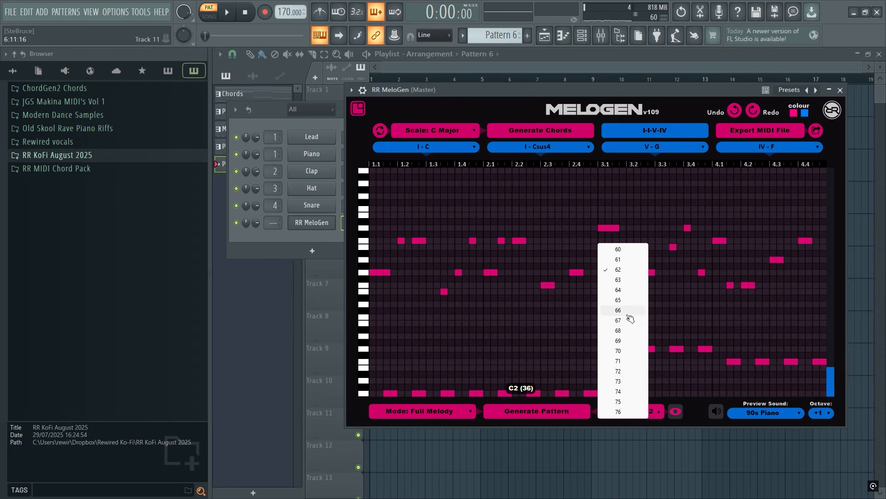
pyautogui.click(629, 311)
pyautogui.click(617, 417)
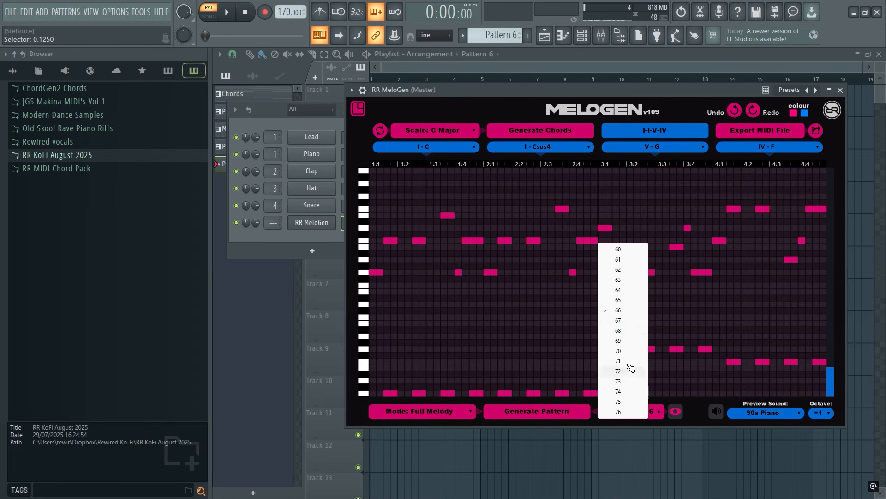
pyautogui.click(627, 332)
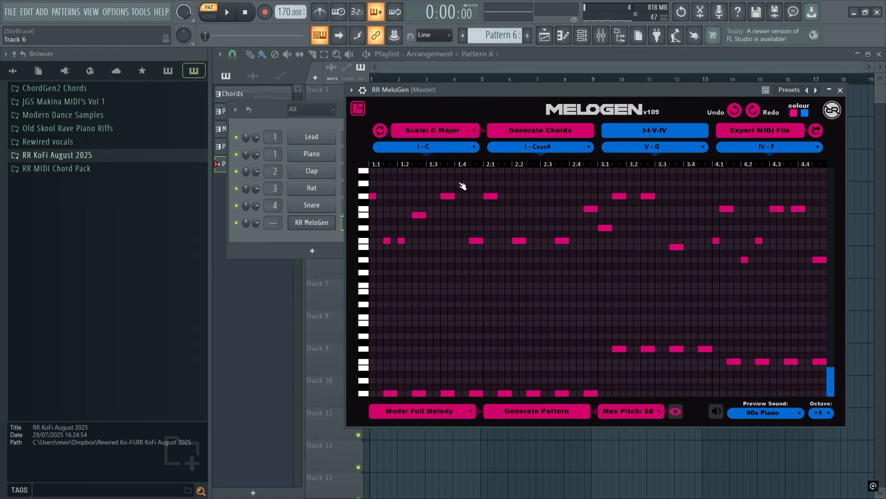
# Step: Turn MeloGen's preview sound back on and audition the Full Melody pattern
pyautogui.click(227, 12)
pyautogui.click(245, 12)
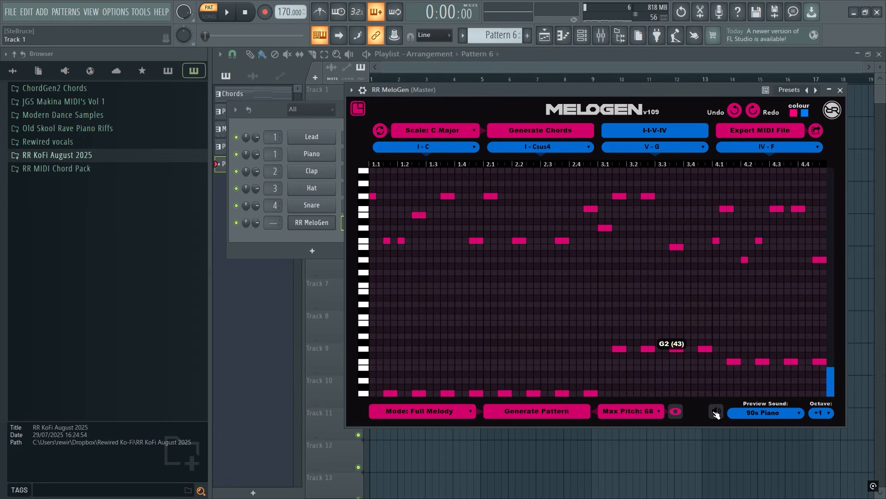
pyautogui.click(235, 14)
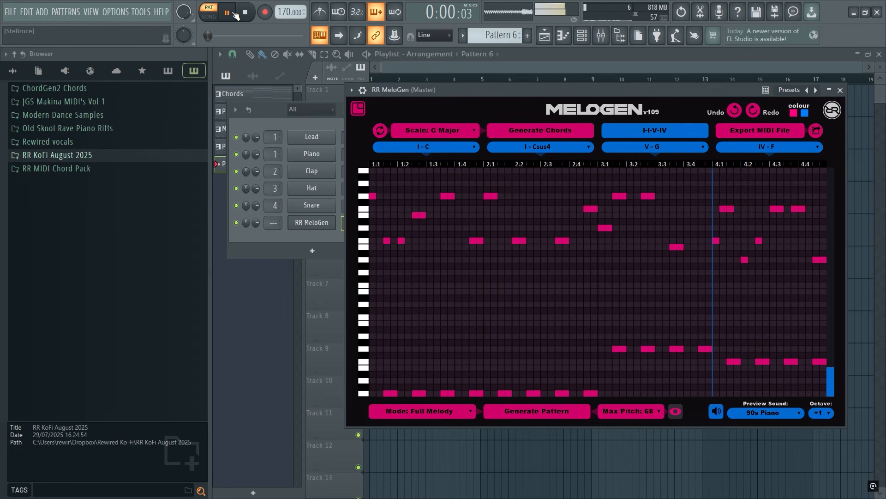
pyautogui.click(246, 14)
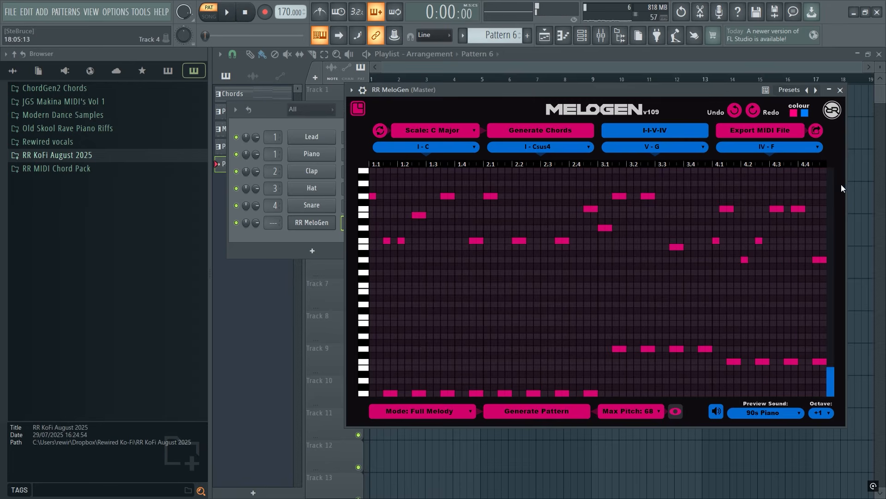
# Step: Put the full melody on Pattern 6's Lead channel, and place Melody, Pattern 5 and Pattern 6 back to back on Track 1
pyautogui.click(311, 145)
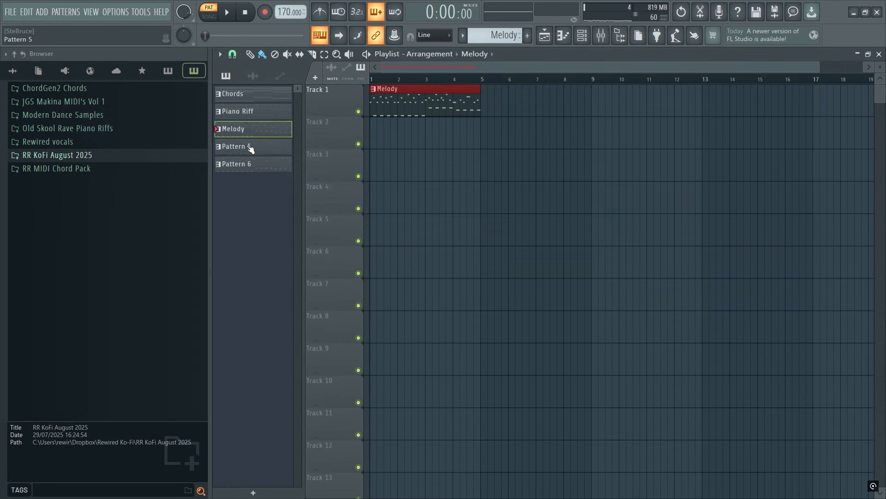
pyautogui.moveTo(250, 149); pyautogui.dragTo(497, 105)
pyautogui.click(276, 167)
pyautogui.moveTo(642, 104); pyautogui.dragTo(629, 104)
pyautogui.click(428, 107)
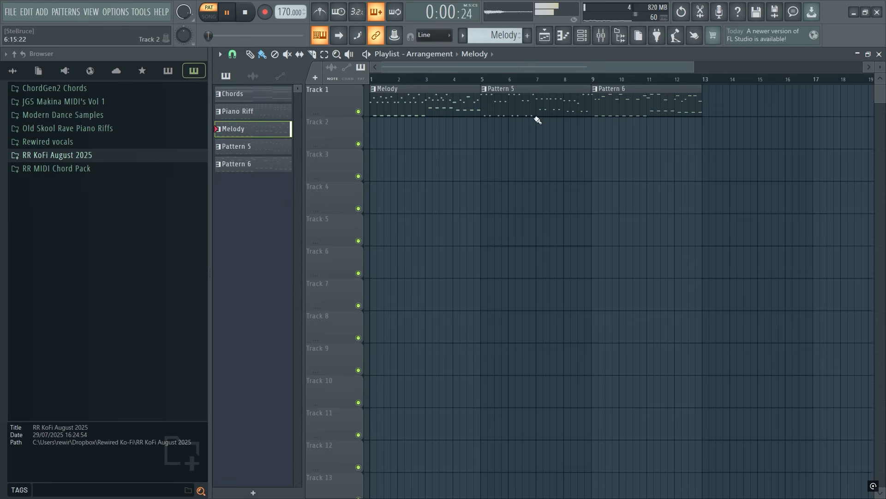
# Step: Select the Chords pattern, load the Ambient Pad 3 preset in Nexus on the Piano channel, and start playback
pyautogui.click(518, 107)
pyautogui.click(628, 107)
pyautogui.click(243, 100)
pyautogui.click(583, 36)
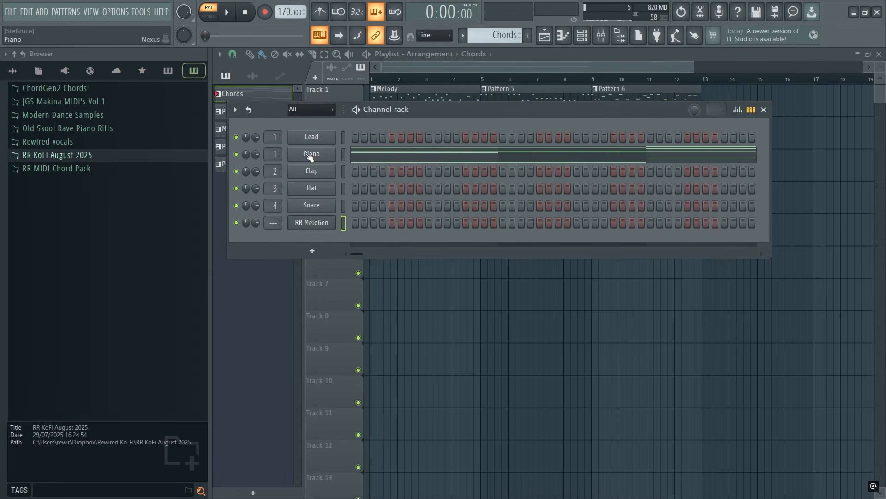
pyautogui.click(310, 156)
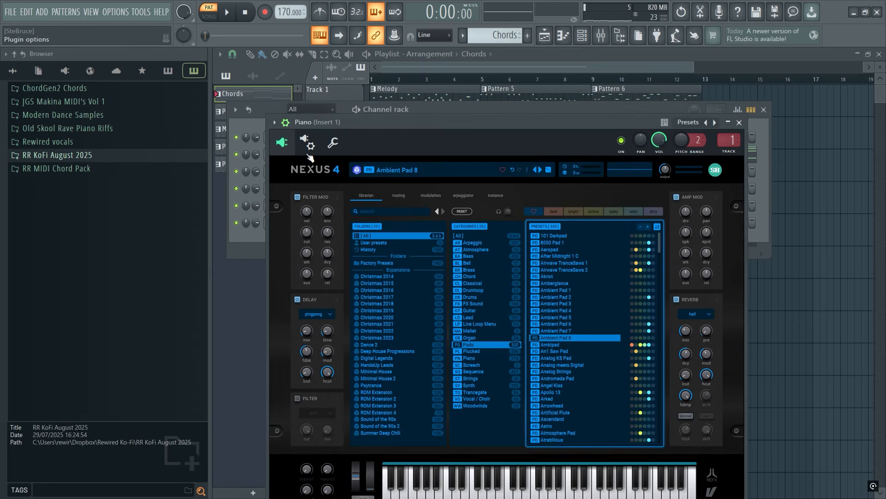
pyautogui.click(572, 304)
pyautogui.press('space')
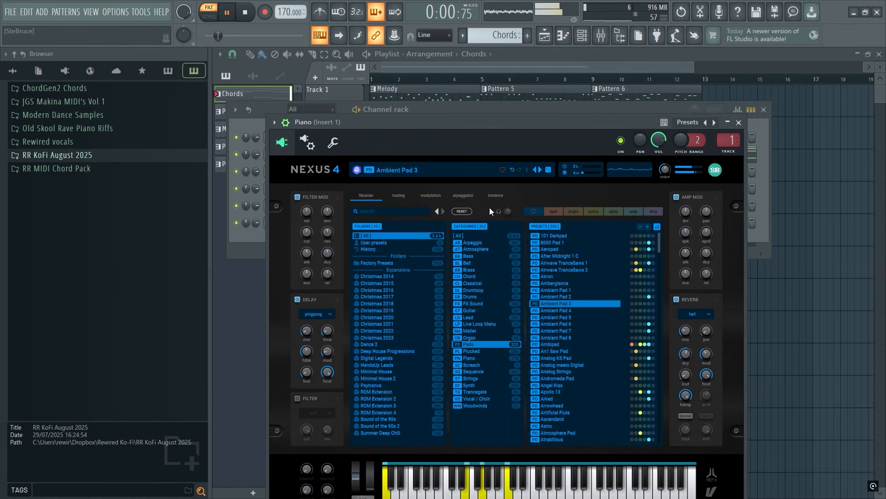
# Step: Open the instance settings in Nexus and audition the Chords pattern with the pad sound
pyautogui.click(495, 197)
pyautogui.press('space')
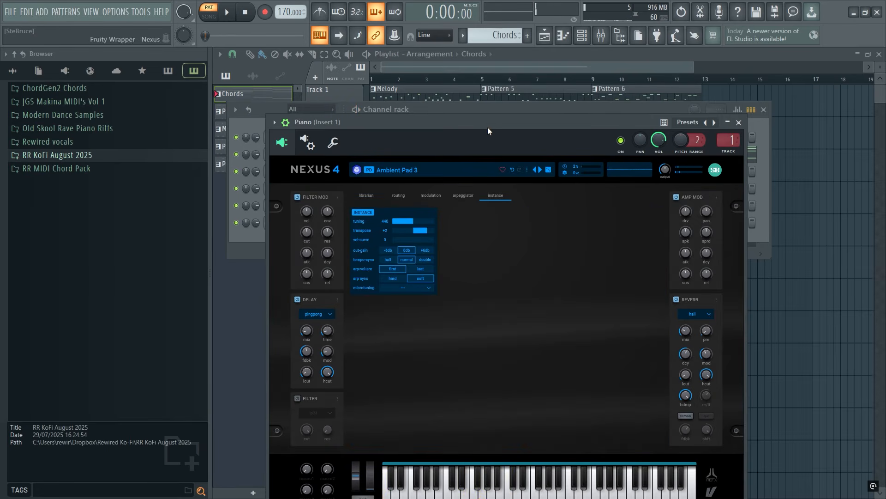
pyautogui.press('space')
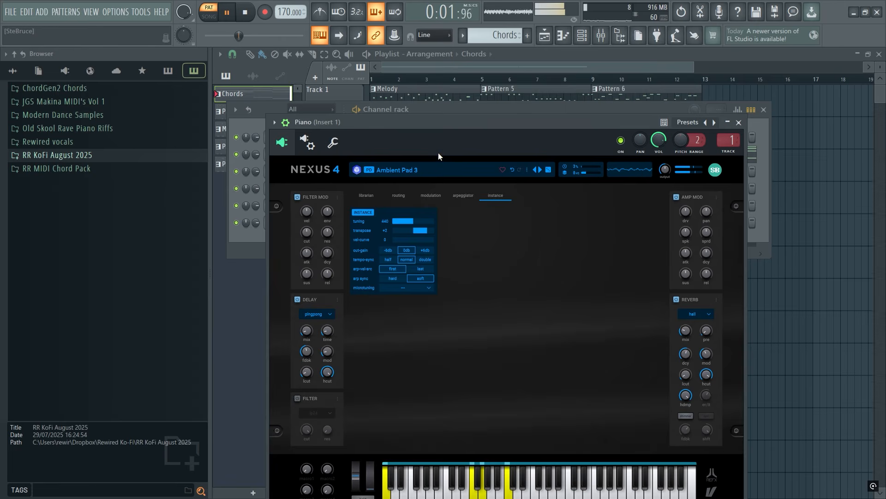
pyautogui.click(416, 68)
pyautogui.press('space')
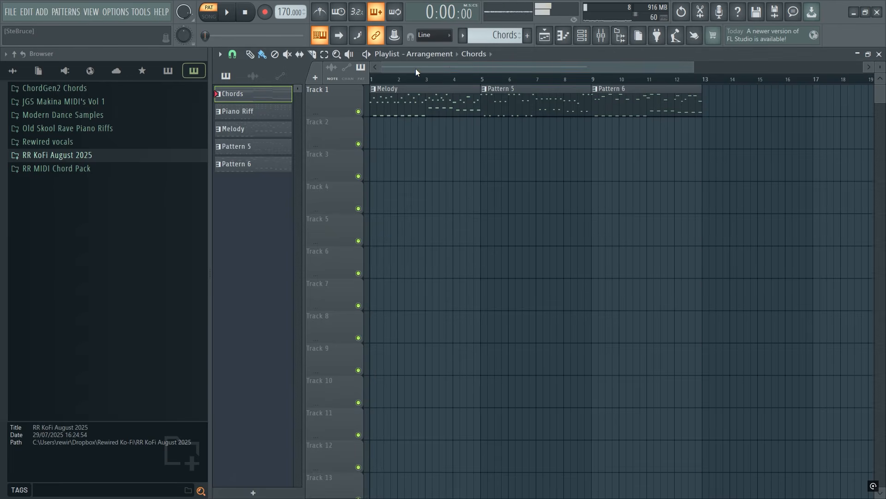
# Step: Place three Chords clips back to back on Track 2 from bar 1 and play the arrangement in song mode
pyautogui.moveTo(374, 137); pyautogui.dragTo(616, 139)
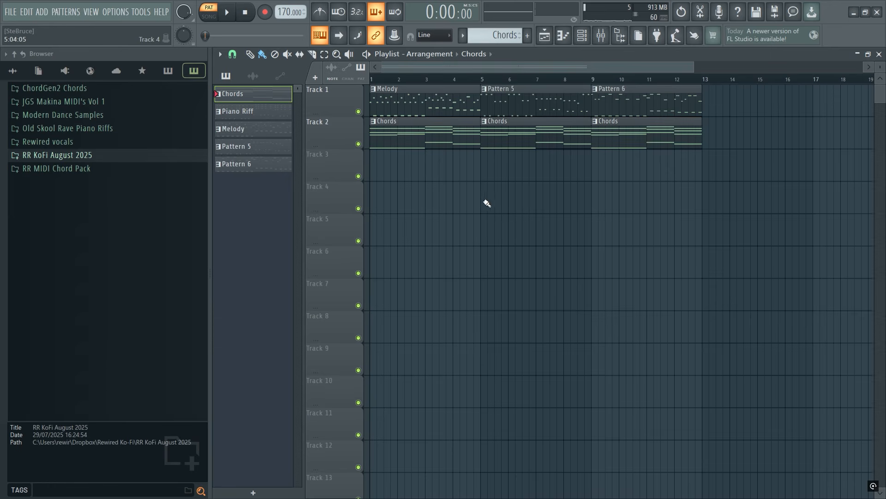
pyautogui.click(214, 20)
pyautogui.press('space')
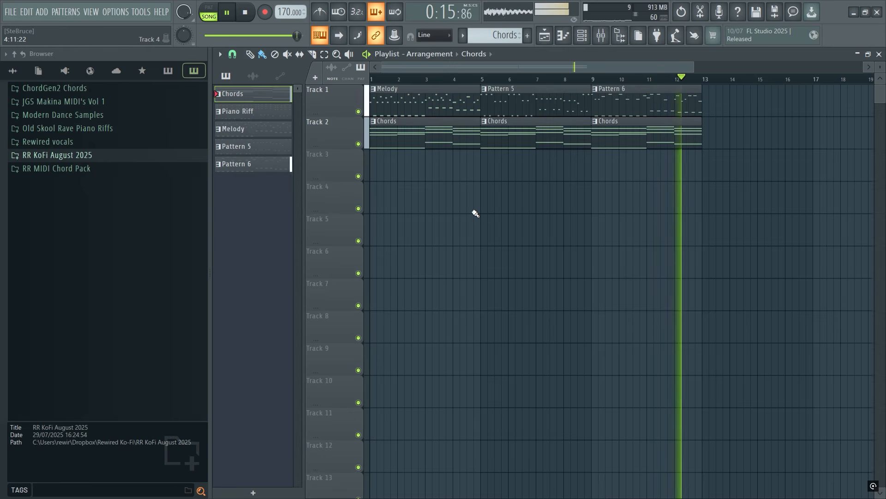
pyautogui.press('space')
# Step: Switch to the empty Pattern 1, set MeloGen's mode to Bass, and put the bass MIDI on the Lead channel
pyautogui.press('F6')
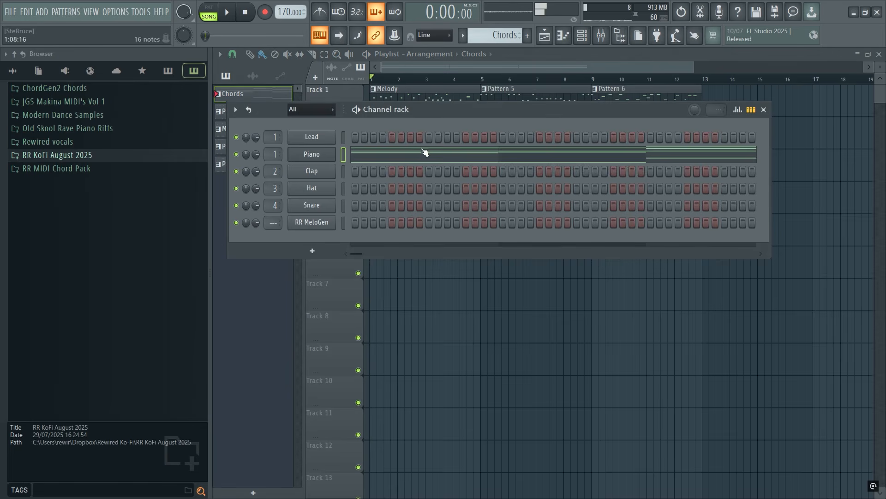
pyautogui.scroll(1, 494, 35)
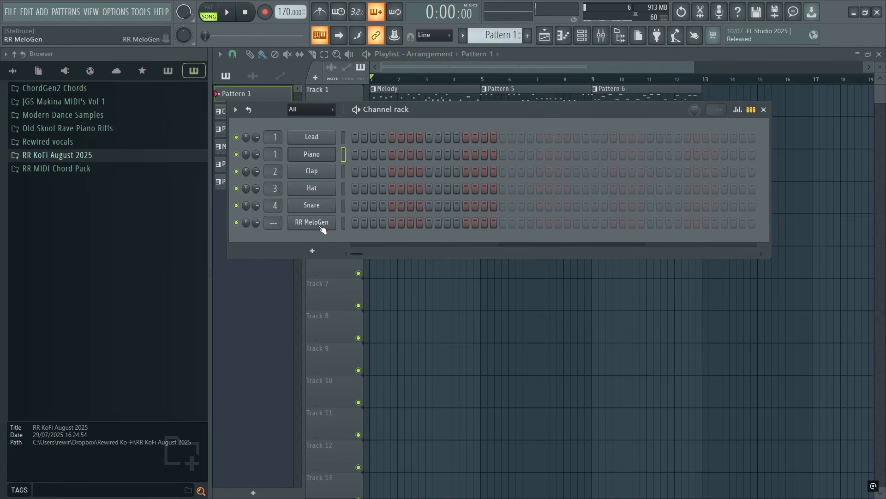
pyautogui.click(322, 226)
pyautogui.click(445, 411)
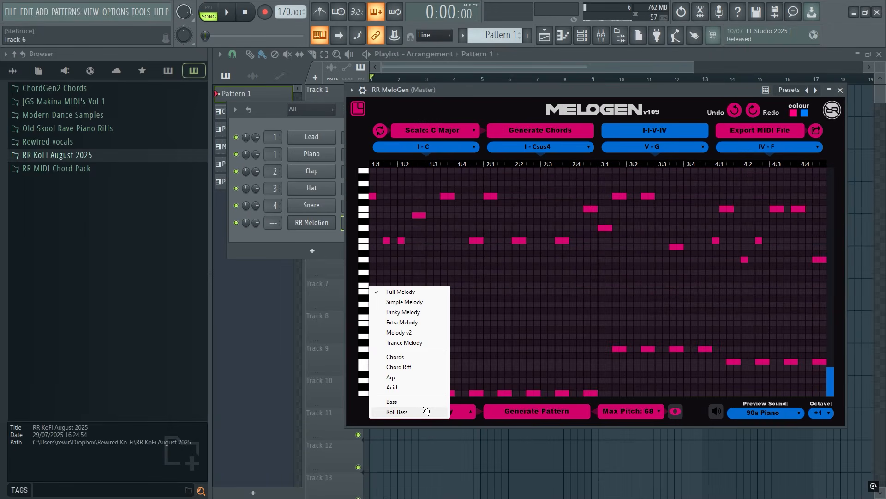
pyautogui.click(403, 398)
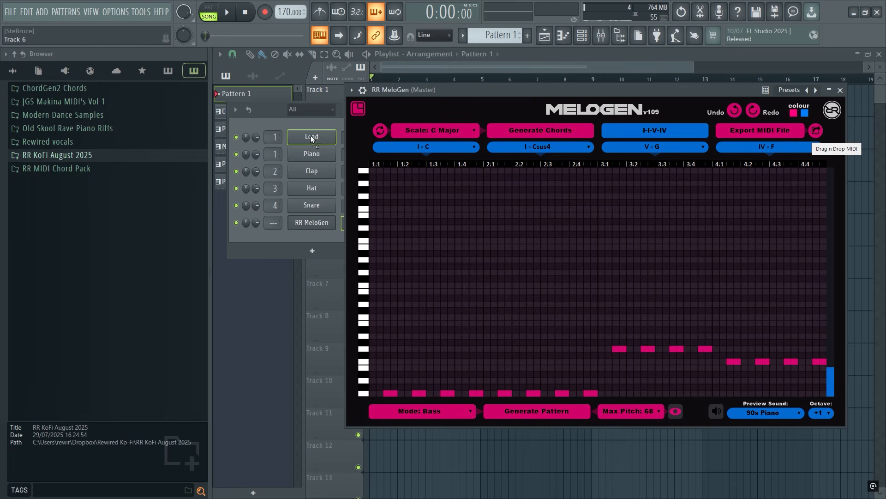
pyautogui.moveTo(311, 137); pyautogui.dragTo(314, 138)
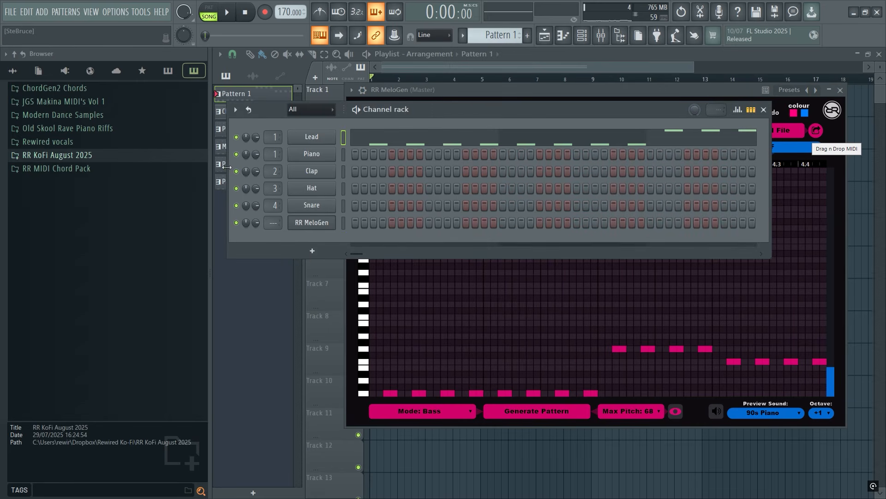
# Step: Add MD_Bass_1 from the Modern Dance Samples folder as a new channel and enable its volume envelope
pyautogui.click(92, 118)
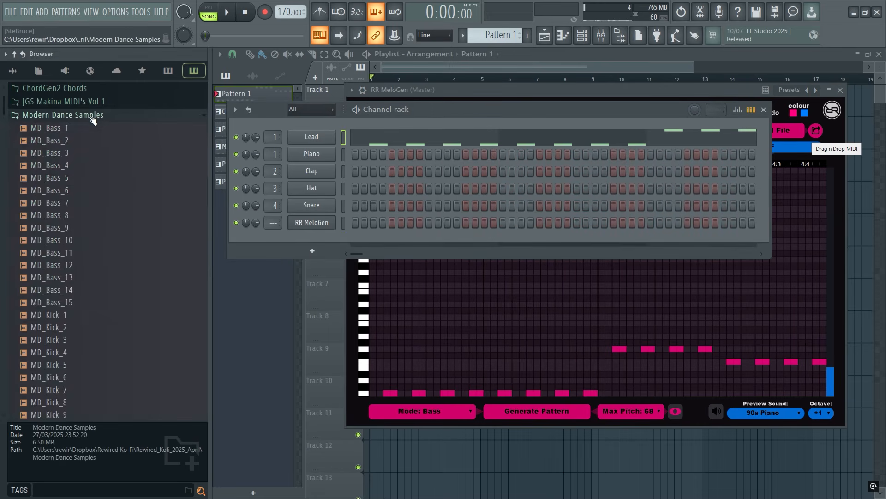
pyautogui.moveTo(80, 134); pyautogui.dragTo(308, 243)
pyautogui.click(272, 132)
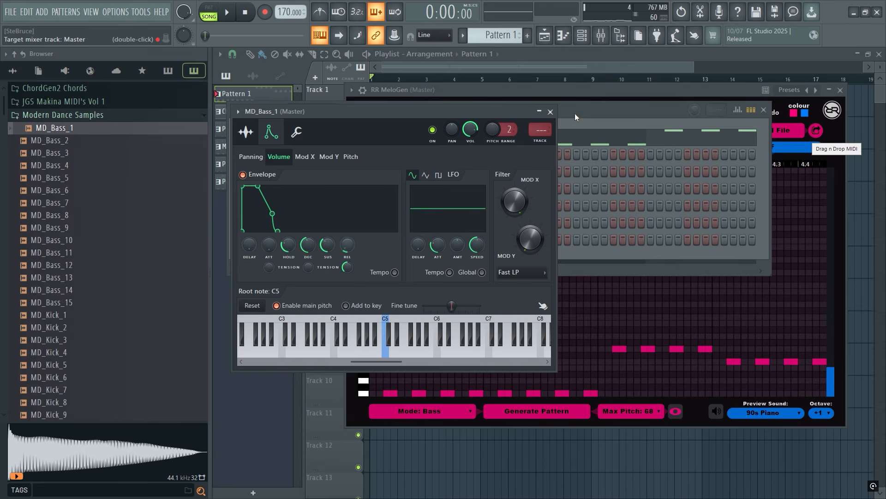
# Step: Move the bass notes from the Lead channel to the MD_Bass_1 channel
pyautogui.click(562, 122)
pyautogui.hotkey('ctrl', 'x')
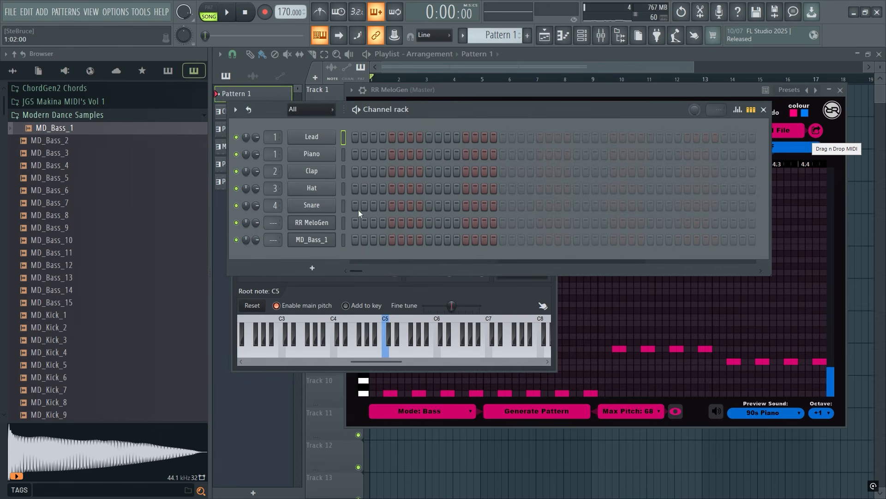
pyautogui.moveTo(342, 241); pyautogui.dragTo(342, 241)
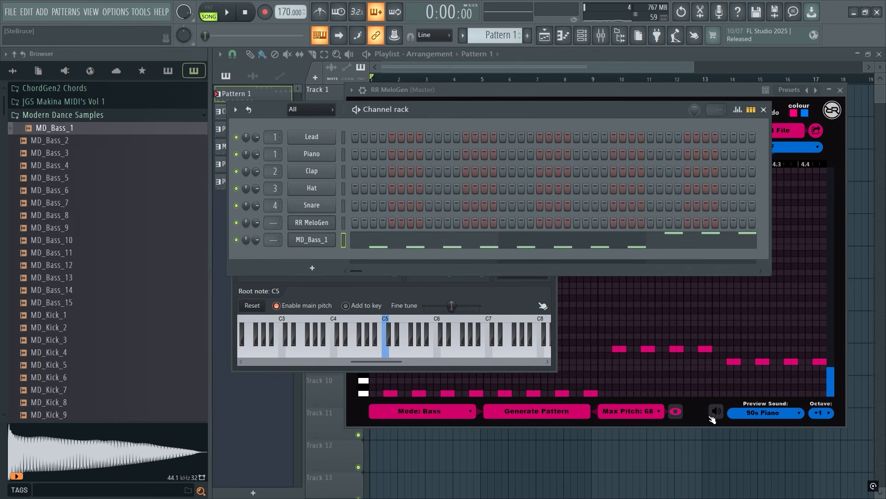
# Step: Raise all MD_Bass_1 notes by one octave in the piano roll and audition them in pattern mode
pyautogui.click(686, 425)
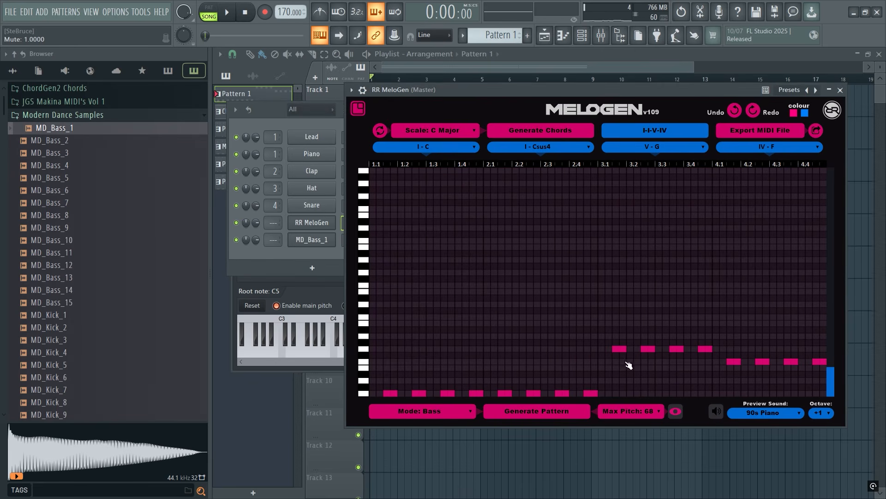
pyautogui.click(309, 255)
pyautogui.click(370, 244)
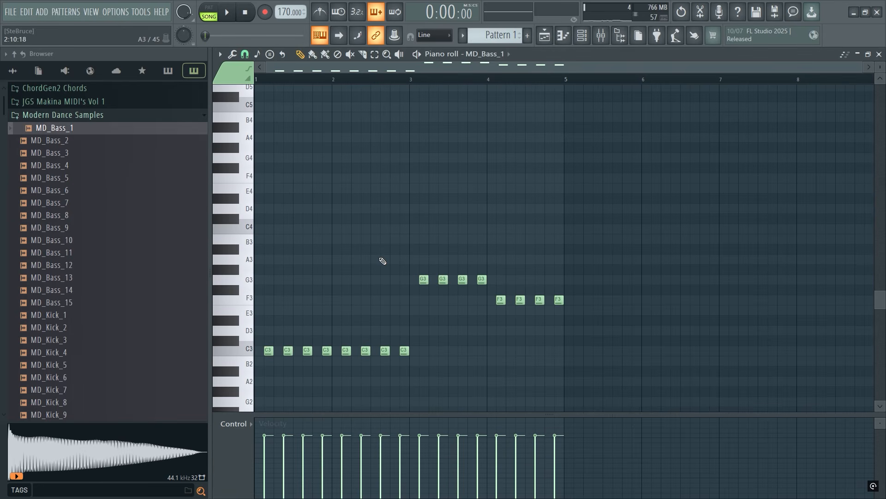
pyautogui.hotkey('ctrl', 'Up')
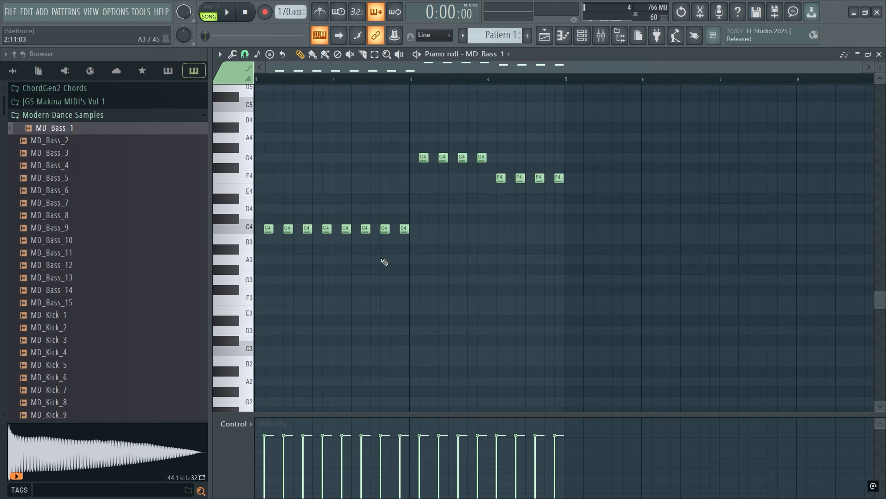
pyautogui.click(223, 15)
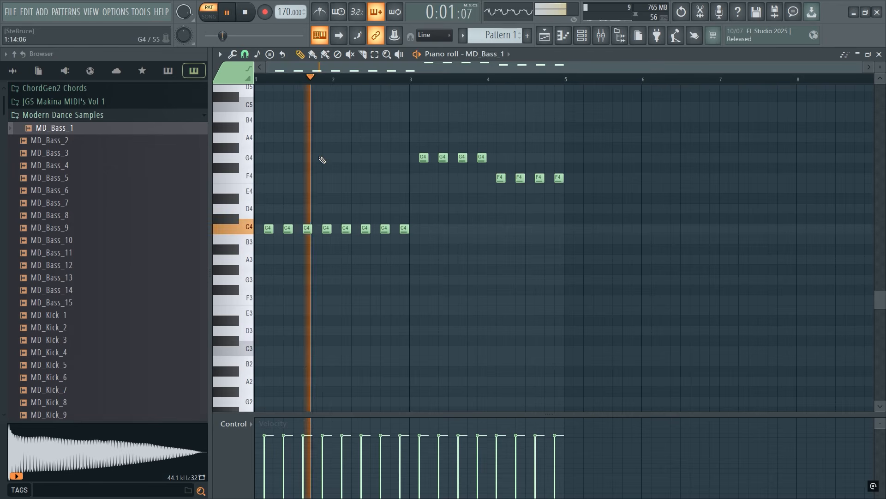
pyautogui.scroll(3, 352, 214)
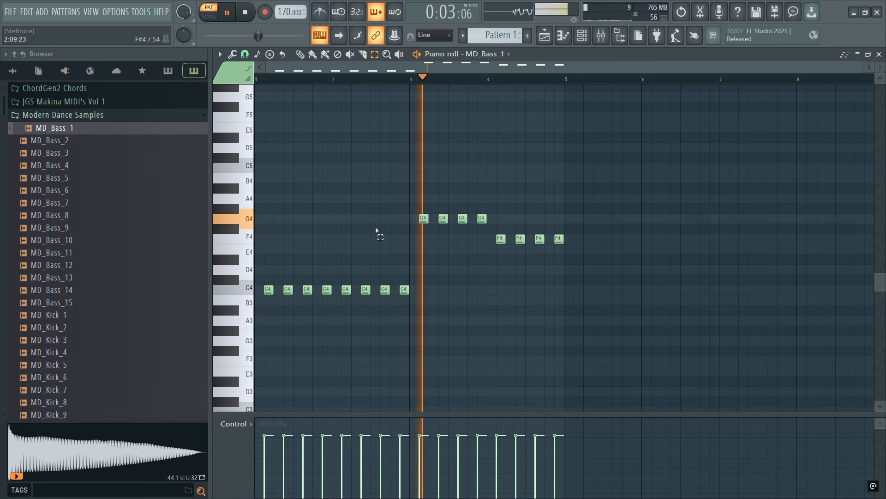
pyautogui.press('space')
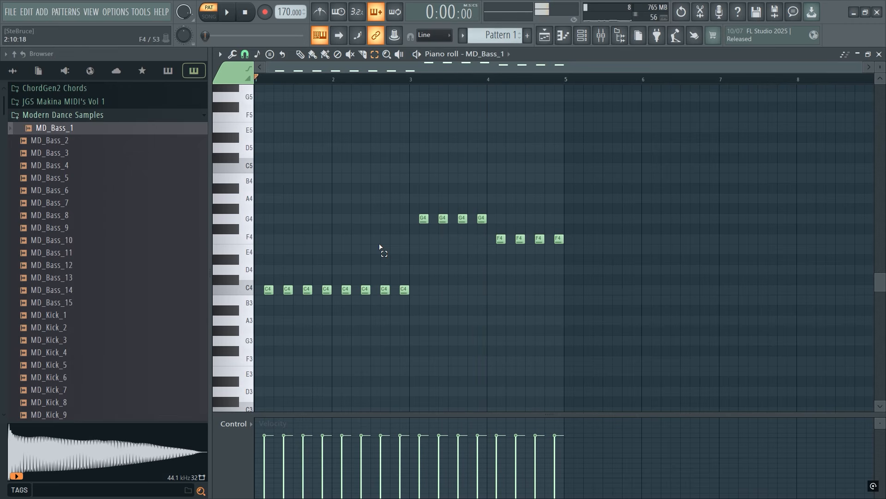
# Step: Shorten all the bass notes together and audition the pattern
pyautogui.hotkey('ctrl', 'a')
pyautogui.moveTo(409, 290); pyautogui.dragTo(405, 290)
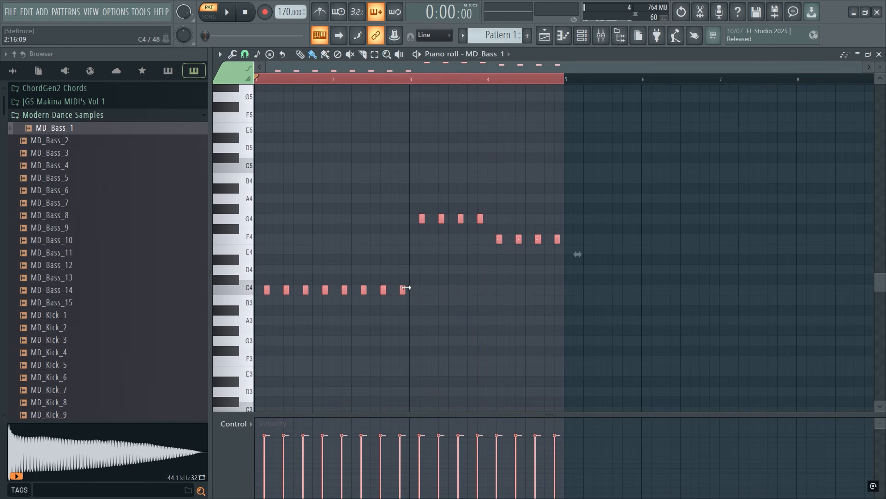
pyautogui.press('space')
pyautogui.hotkey('ctrl', 'd')
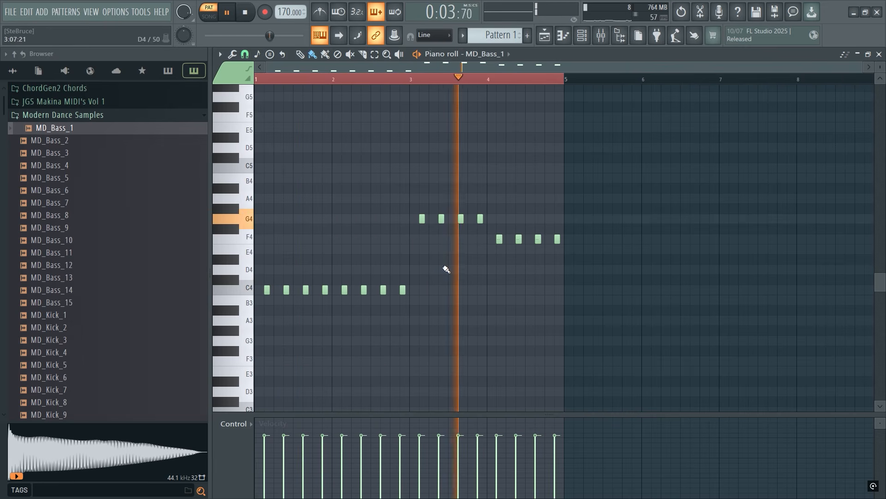
pyautogui.press('space')
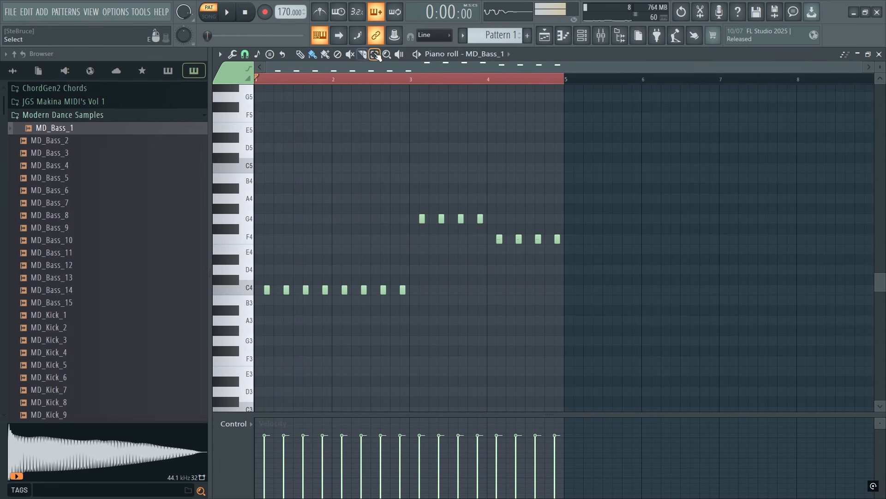
# Step: Raise the eight C4 bass notes in the first two bars by one octave to C5 and audition the pattern
pyautogui.moveTo(428, 292); pyautogui.dragTo(188, 321)
pyautogui.hotkey('ctrl', 'Up')
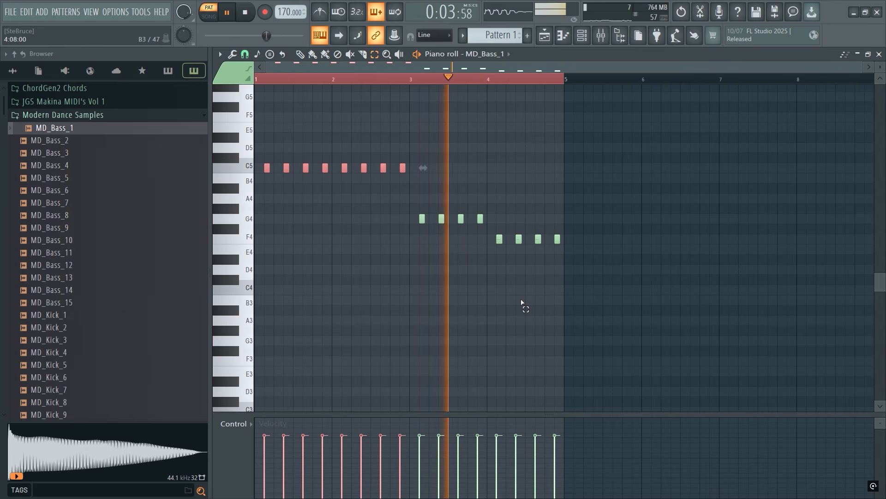
pyautogui.press('space')
pyautogui.click(544, 286)
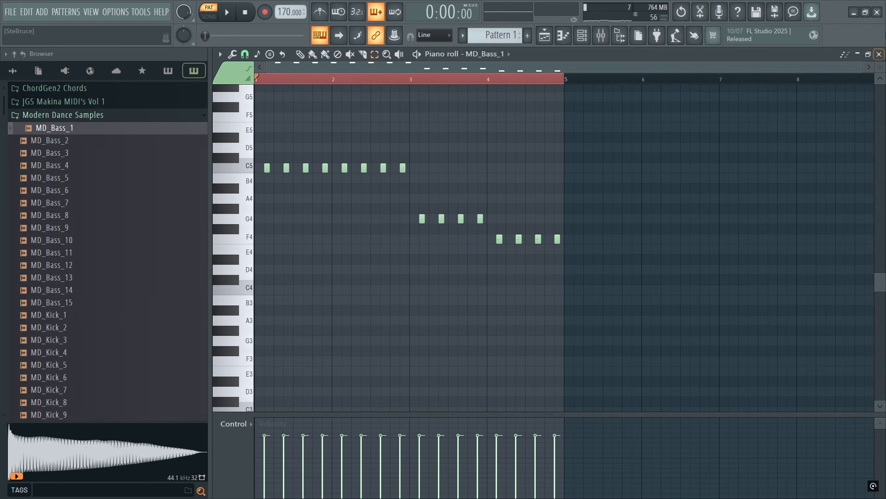
# Step: Return to the playlist in song mode and place three Pattern 1 clips back to back on Track 3 from bar 1
pyautogui.click(880, 54)
pyautogui.click(207, 19)
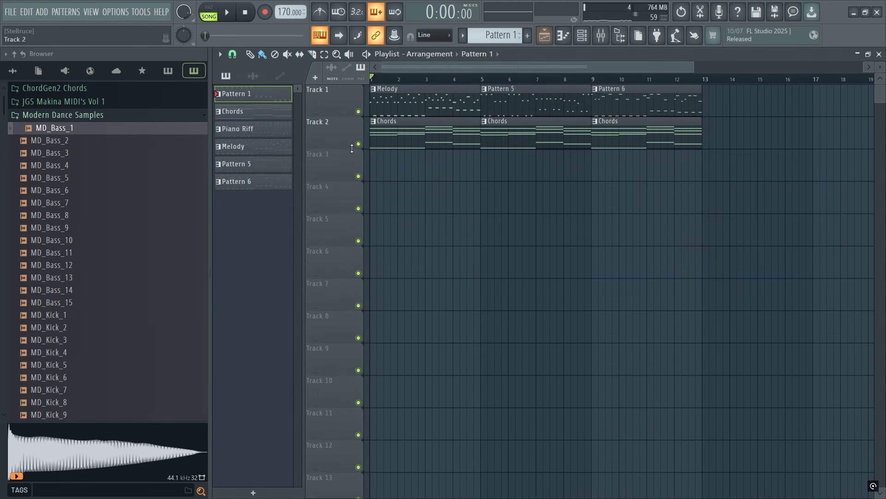
pyautogui.moveTo(369, 167); pyautogui.dragTo(596, 168)
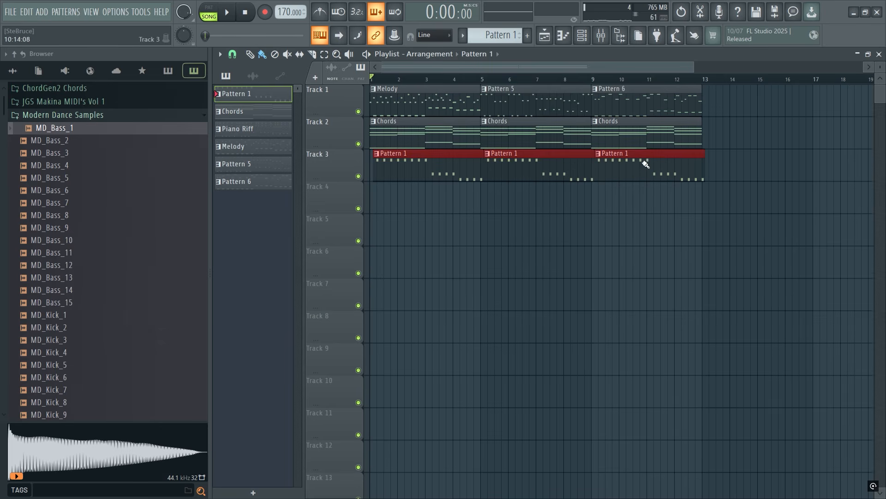
# Step: Delete the three Chords clips from Track 2 and reset the playhead to the start of the arrangement
pyautogui.rightClick(413, 133)
pyautogui.rightClick(522, 133)
pyautogui.rightClick(625, 133)
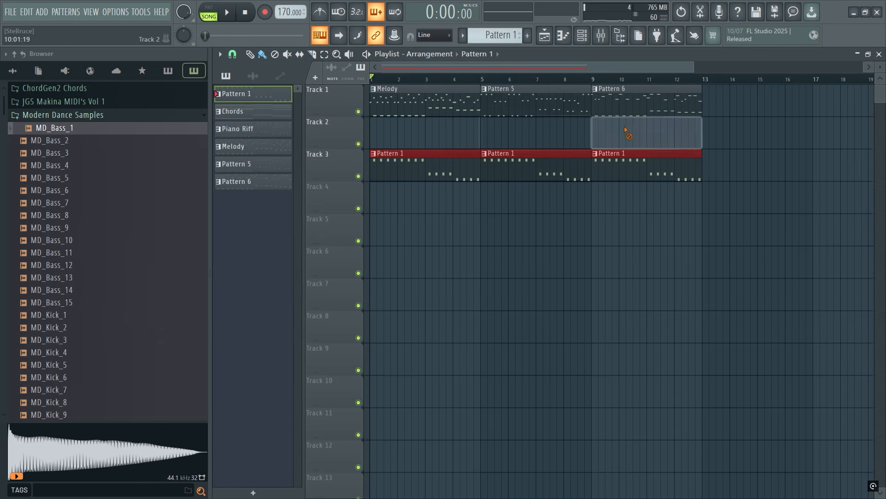
pyautogui.keyDown('ctrl'); pyautogui.click(598, 243); pyautogui.keyUp('ctrl')
pyautogui.click(400, 79)
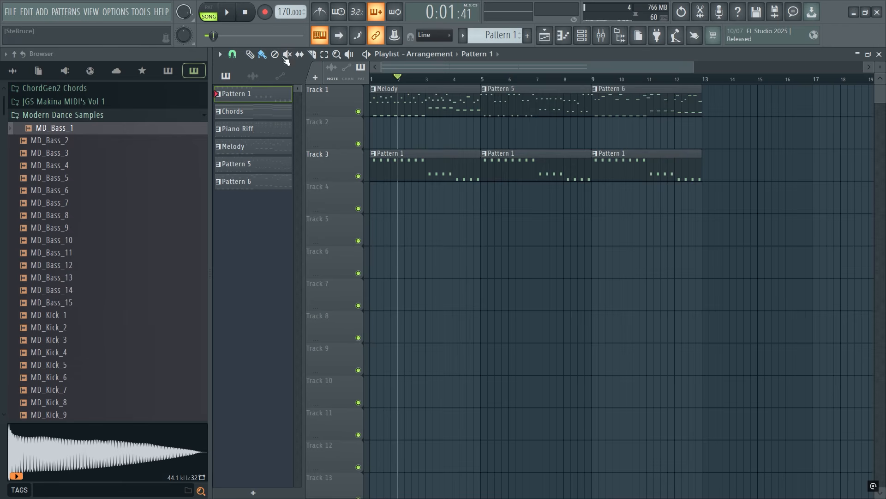
pyautogui.click(253, 17)
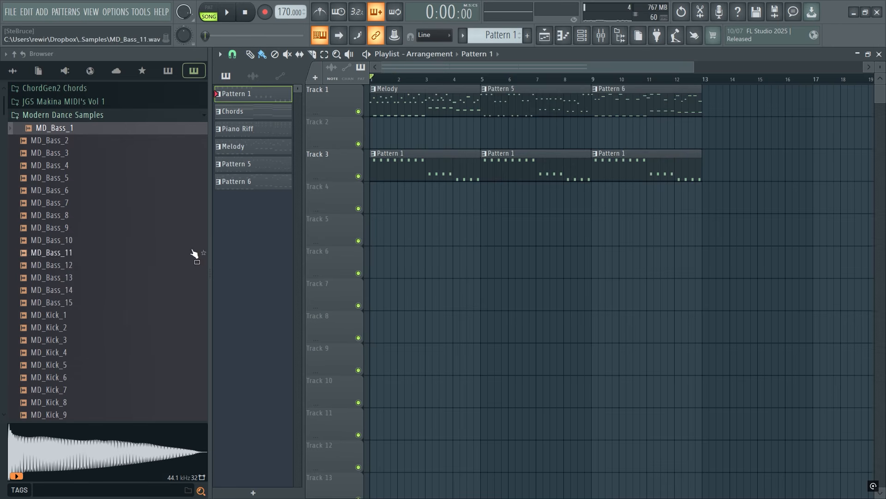
# Step: Place the MD_Kick_1 sample at the start of Track 4 and trim the clip to about half a beat
pyautogui.moveTo(105, 319); pyautogui.dragTo(380, 189)
pyautogui.scroll(5, 445, 66)
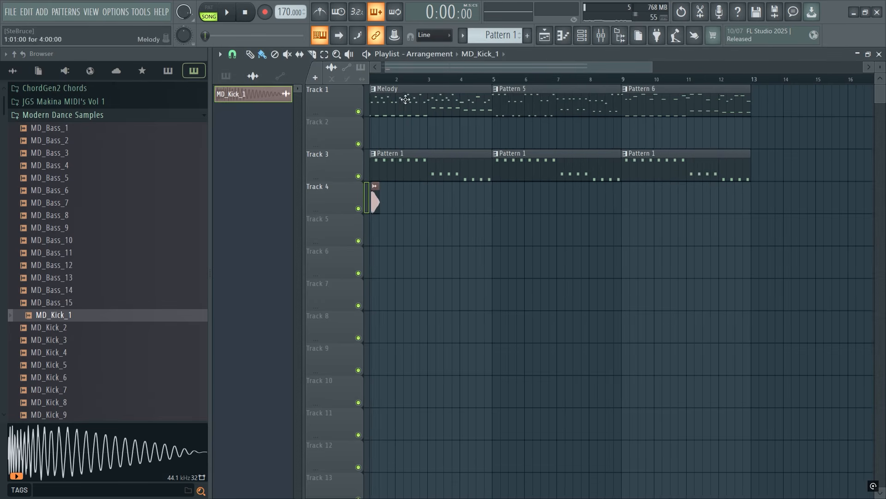
pyautogui.moveTo(395, 202); pyautogui.dragTo(355, 200)
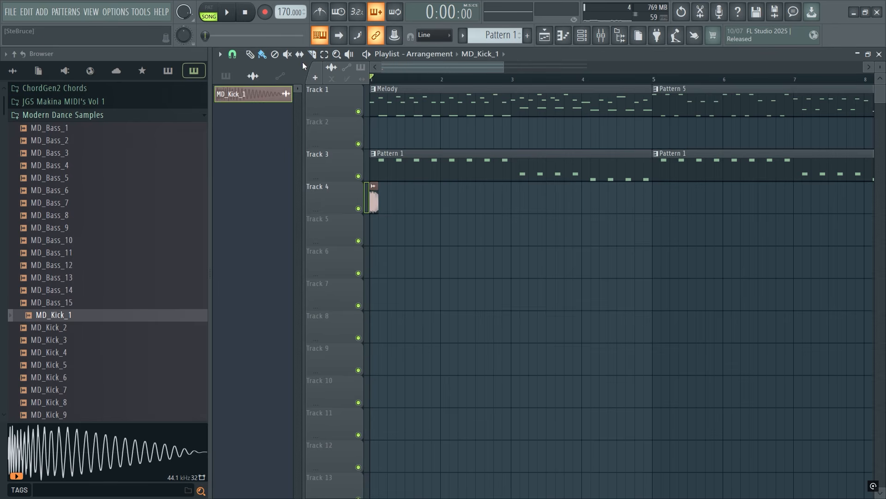
# Step: Set the playlist snap to Beat and paint MD_Kick_1 clips on every beat of Track 4 through bar 12
pyautogui.scroll(1, 379, 172)
pyautogui.scroll(4, 430, 72)
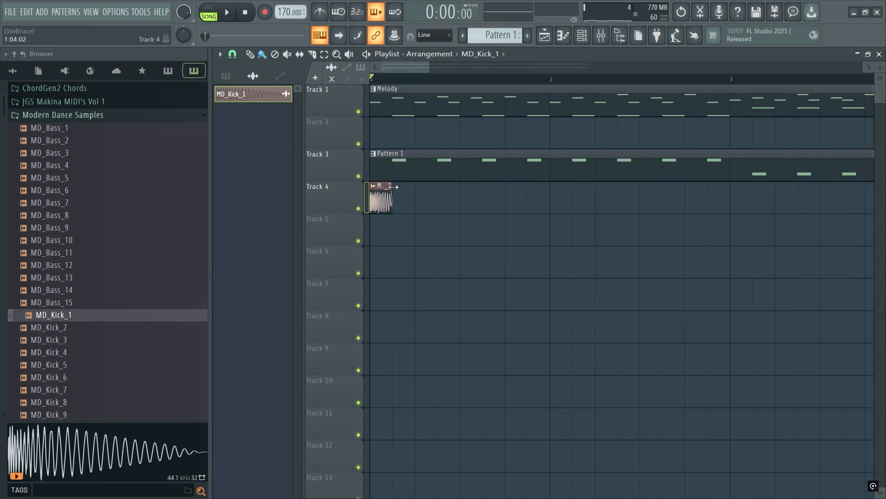
pyautogui.click(233, 54)
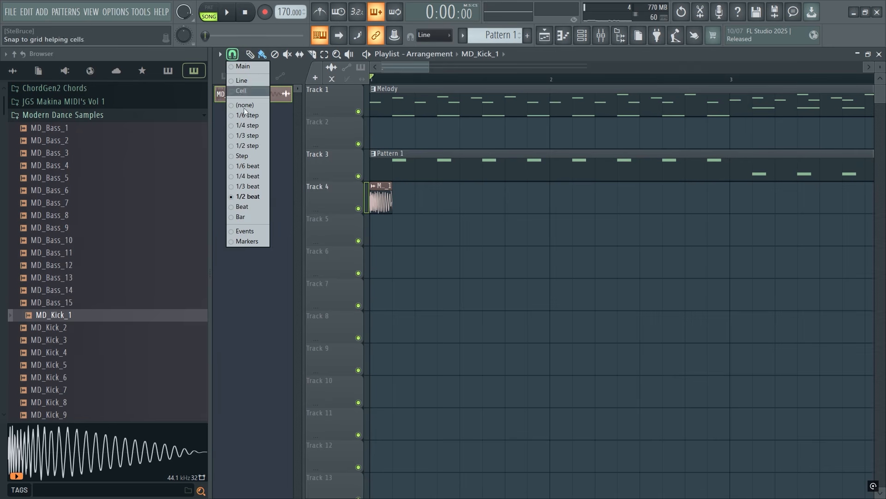
pyautogui.click(249, 209)
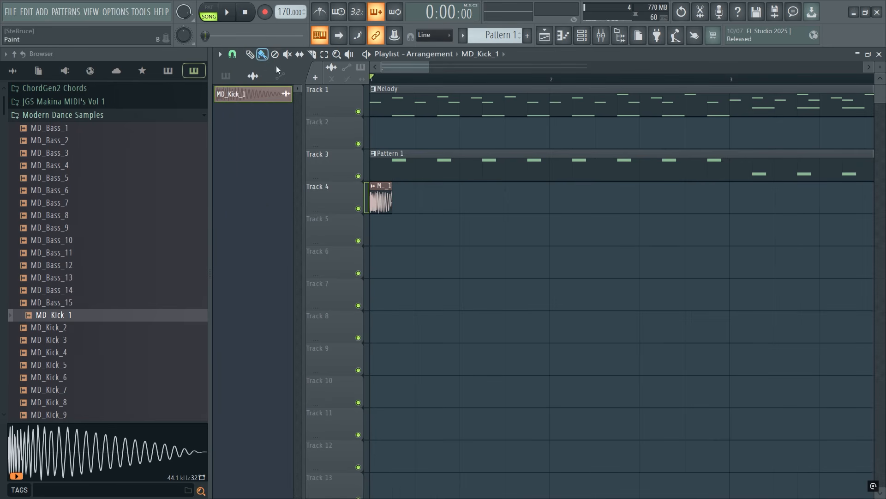
pyautogui.moveTo(423, 209); pyautogui.dragTo(726, 203)
pyautogui.scroll(-8, 452, 208)
# Step: Check the channel volume of the MD_Kick_1 clip and play the arrangement from the start
pyautogui.doubleClick(582, 188)
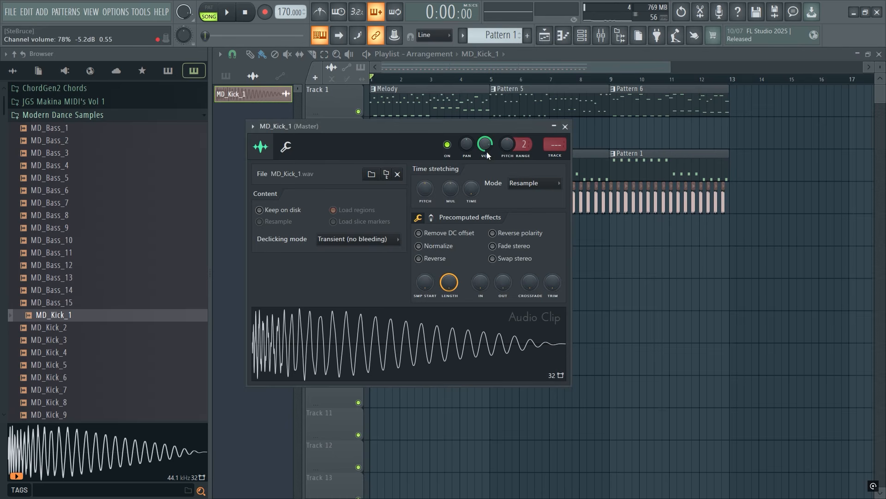
pyautogui.press('Escape')
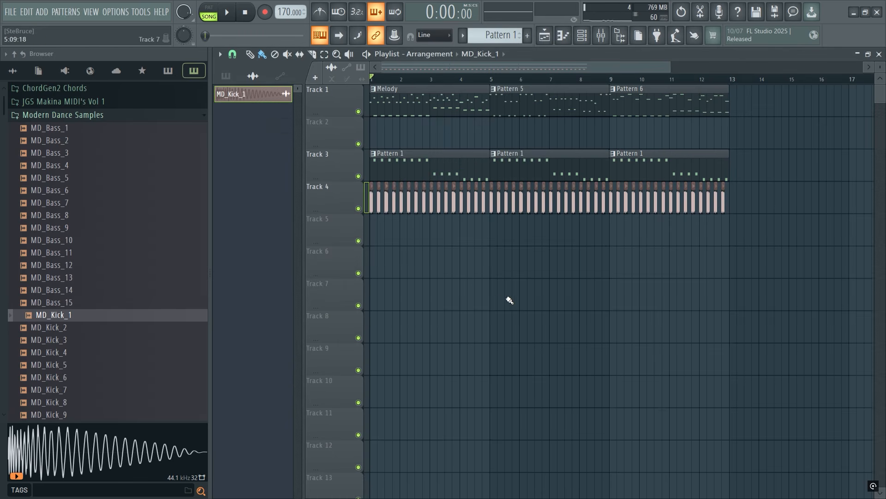
pyautogui.press('space')
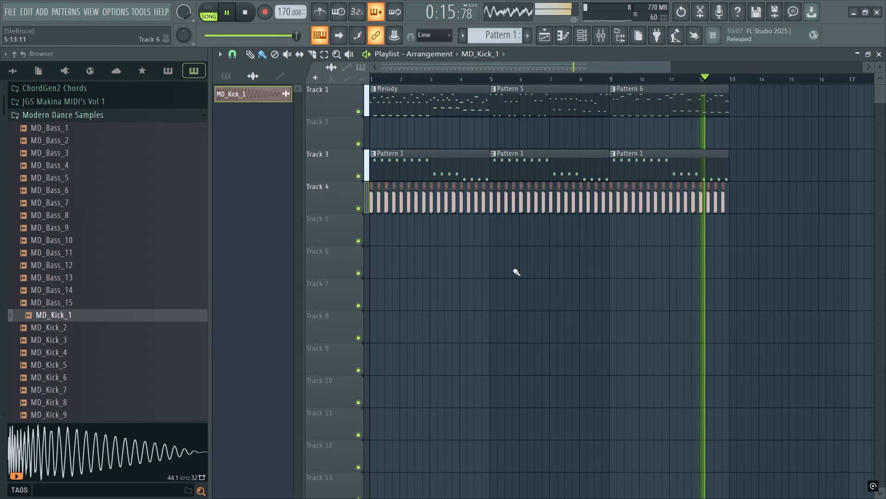
pyautogui.press('space')
# Step: Select the Piano Riff pattern in pattern mode and open the Piano channel's Nexus 4 instrument
pyautogui.click(226, 77)
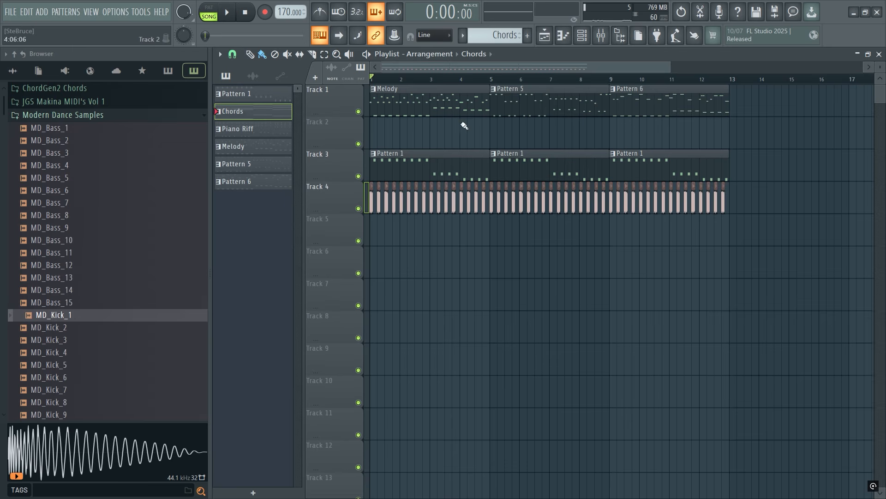
pyautogui.click(280, 132)
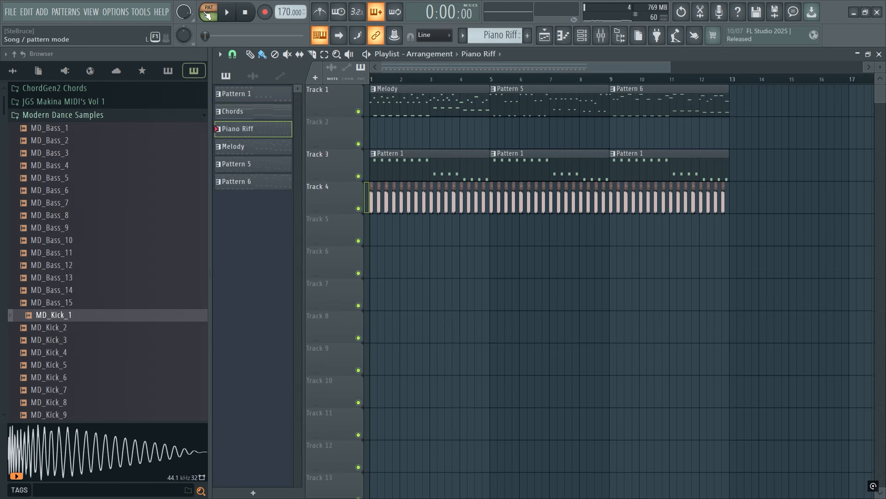
pyautogui.press('F6')
pyautogui.press('space')
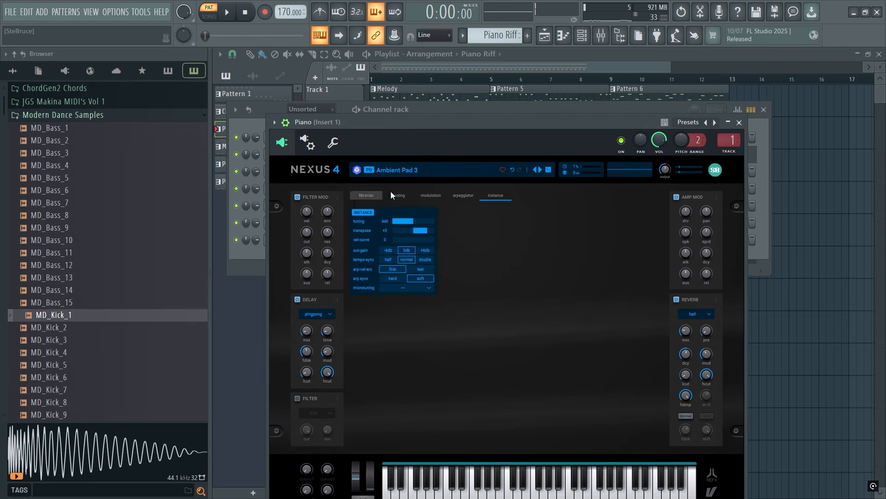
# Step: Load the Ballad Grand Piano preset from the Piano category in Nexus 4 and audition the Piano Riff pattern
pyautogui.click(366, 195)
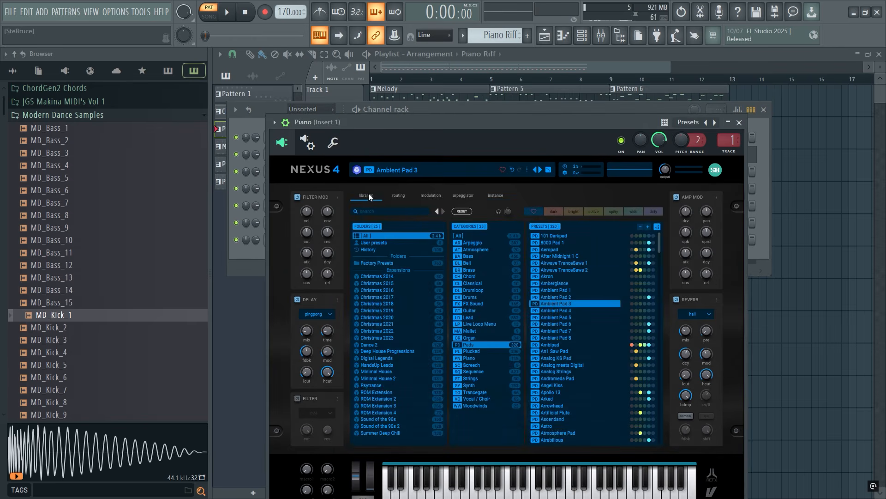
pyautogui.click(482, 358)
pyautogui.click(576, 263)
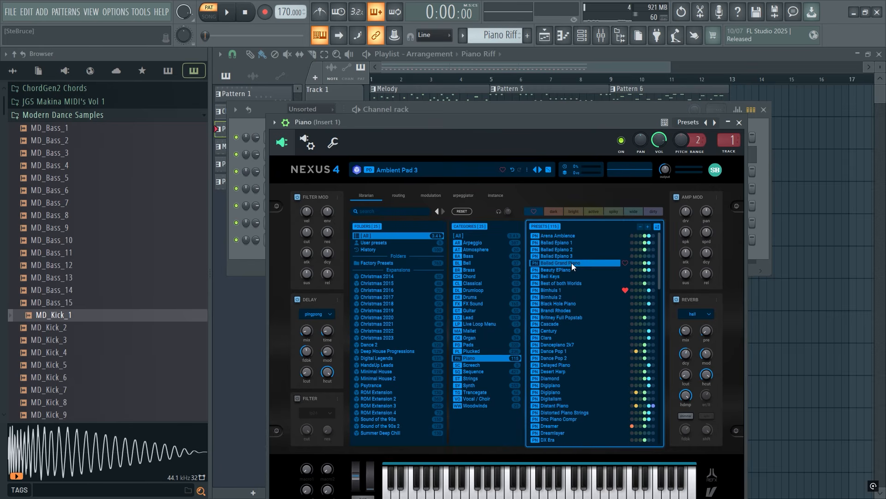
pyautogui.press('space')
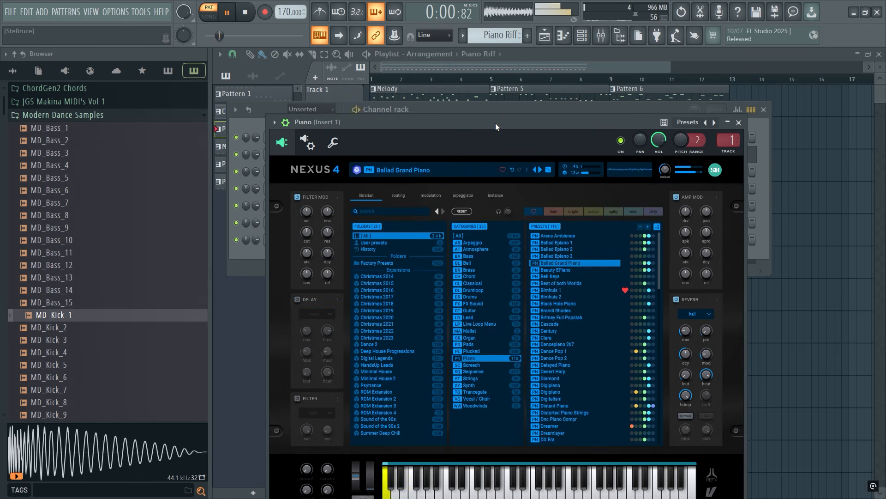
pyautogui.click(508, 109)
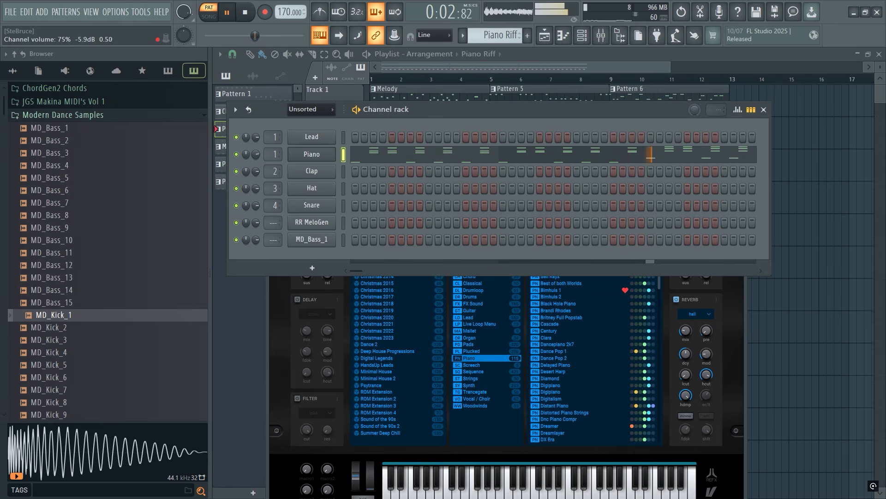
pyautogui.click(817, 273)
pyautogui.press('space')
# Step: Place two Piano Riff clips on Track 2 at bars 13 and 17 and play the song from bar 9
pyautogui.moveTo(541, 67); pyautogui.dragTo(596, 68)
pyautogui.click(665, 144)
pyautogui.click(763, 134)
pyautogui.click(526, 80)
pyautogui.press('space')
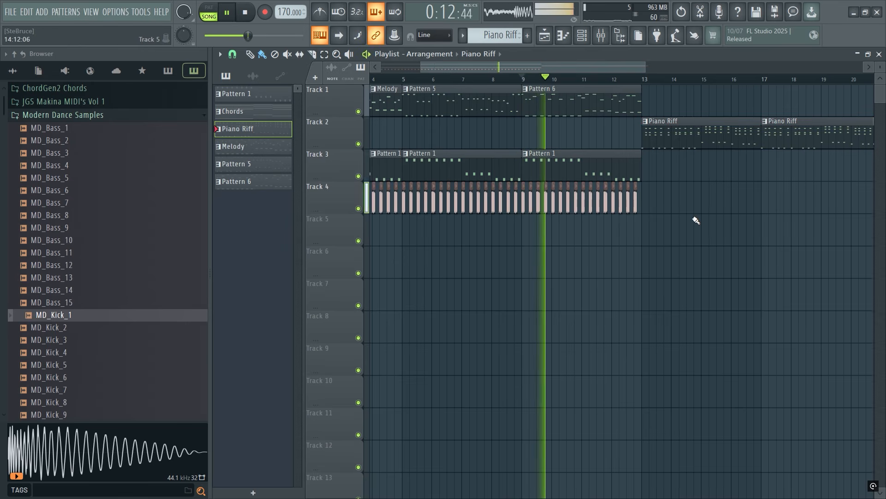
# Step: Add two more Pattern 1 bass clips on Track 3 at bars 13 and 17
pyautogui.click(624, 167)
pyautogui.click(648, 167)
pyautogui.moveTo(650, 169); pyautogui.dragTo(791, 166)
# Step: Paint MD_Kick_1 clips on every beat of Track 4 from bar 13 through bar 20 and listen to the piano section
pyautogui.click(636, 201)
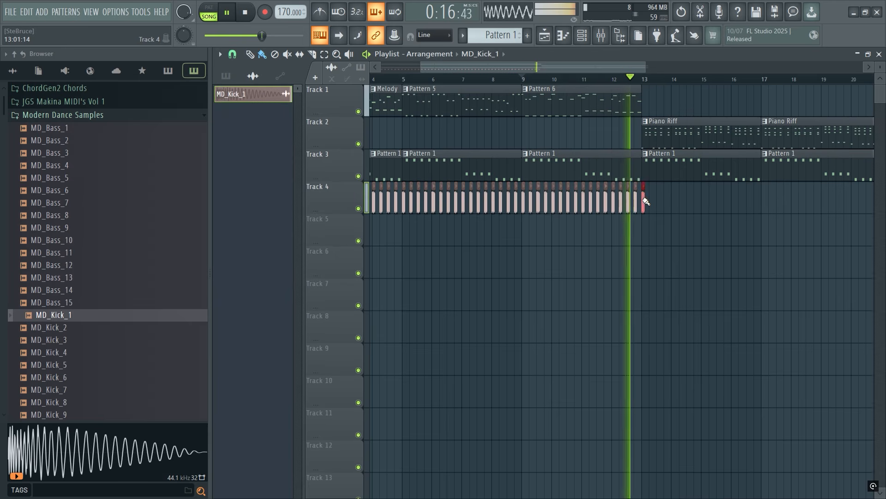
pyautogui.moveTo(643, 198); pyautogui.dragTo(847, 199)
pyautogui.moveTo(541, 68); pyautogui.dragTo(629, 68)
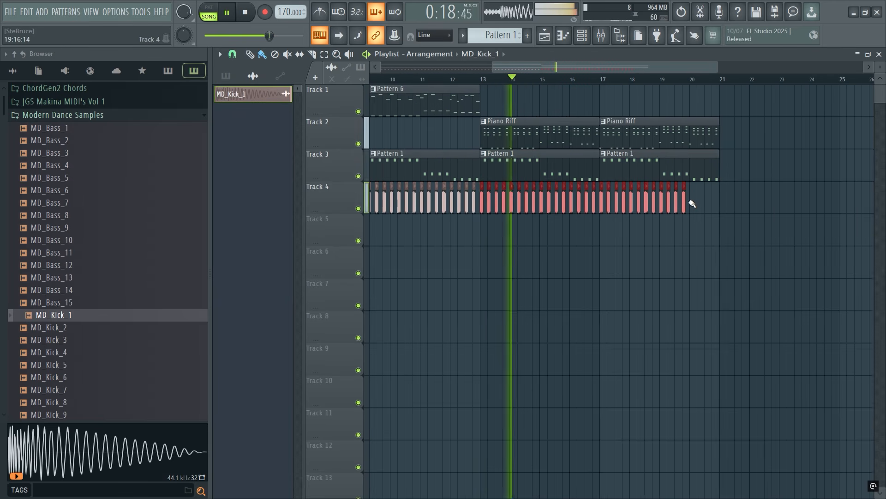
pyautogui.moveTo(691, 203); pyautogui.dragTo(715, 204)
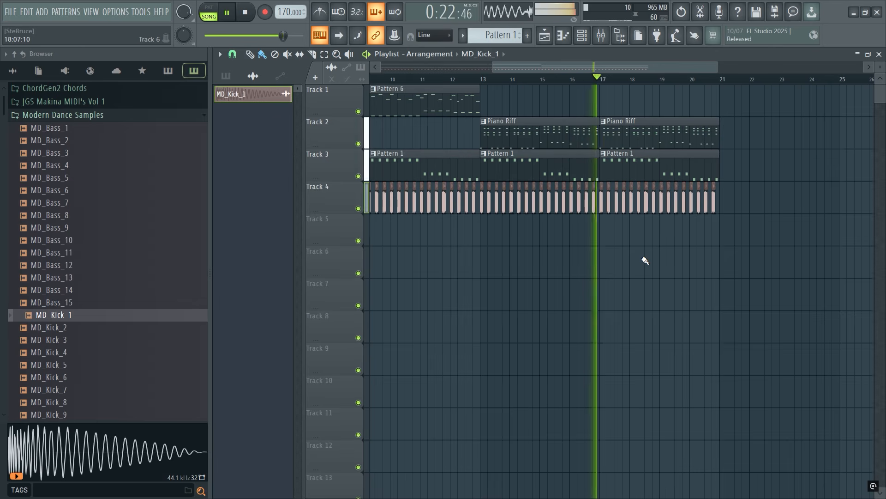
pyautogui.moveTo(652, 67); pyautogui.dragTo(671, 66)
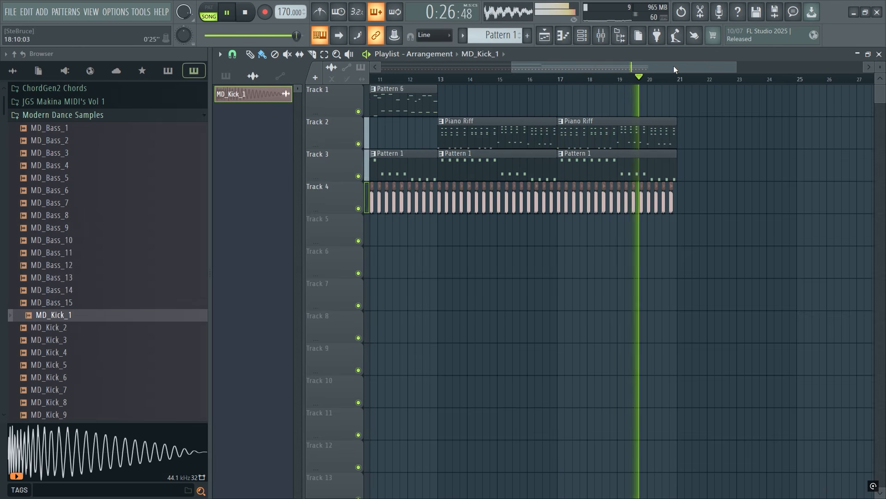
pyautogui.moveTo(680, 69); pyautogui.dragTo(472, 75)
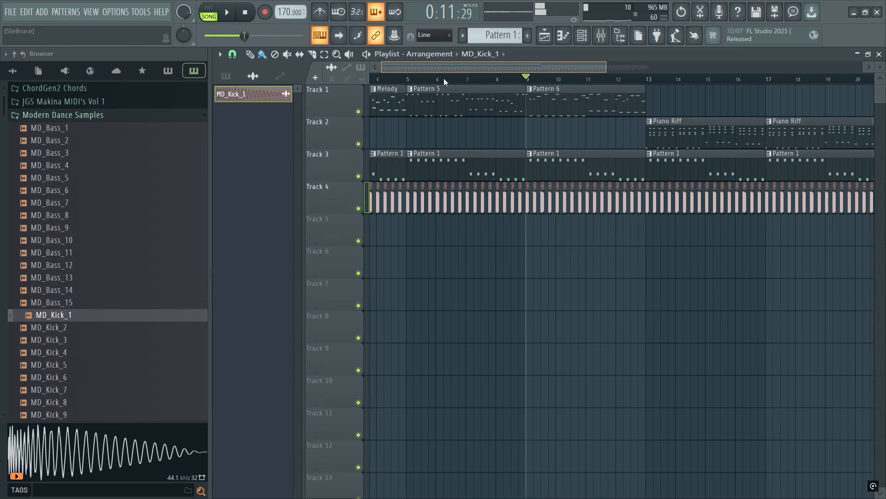
pyautogui.scroll(3, 767, 137)
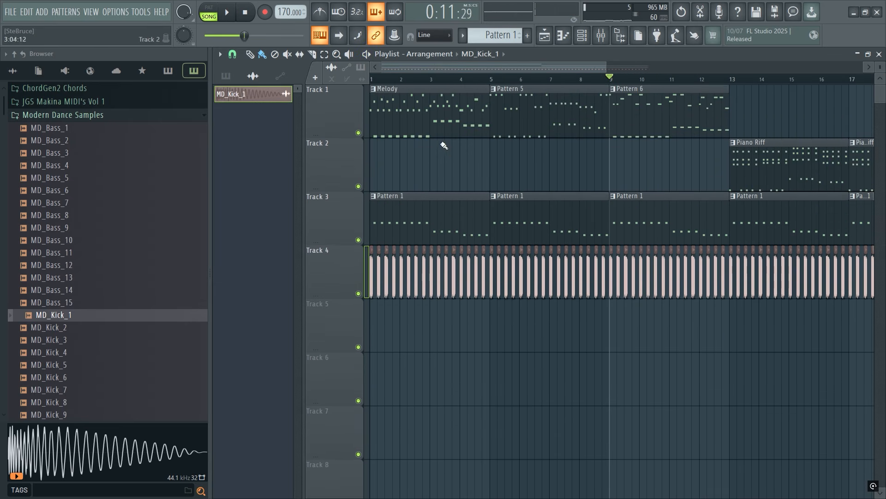
# Step: Bring up the RR MeloGen plugin and look through its list of preview sounds without changing the selection
pyautogui.click(879, 54)
pyautogui.click(303, 112)
pyautogui.click(293, 121)
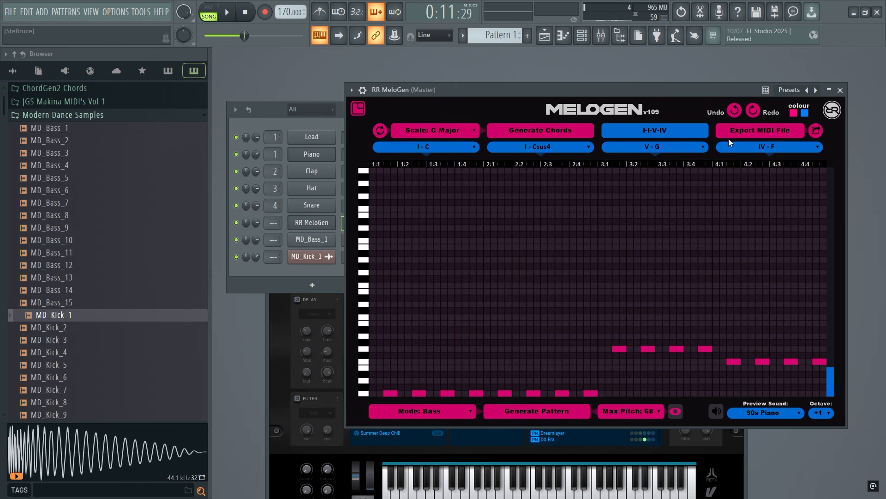
pyautogui.click(761, 415)
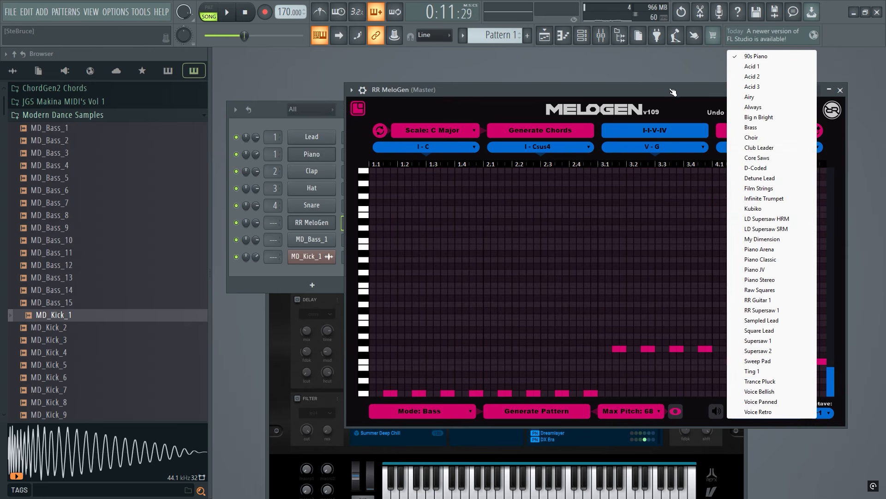
pyautogui.click(692, 89)
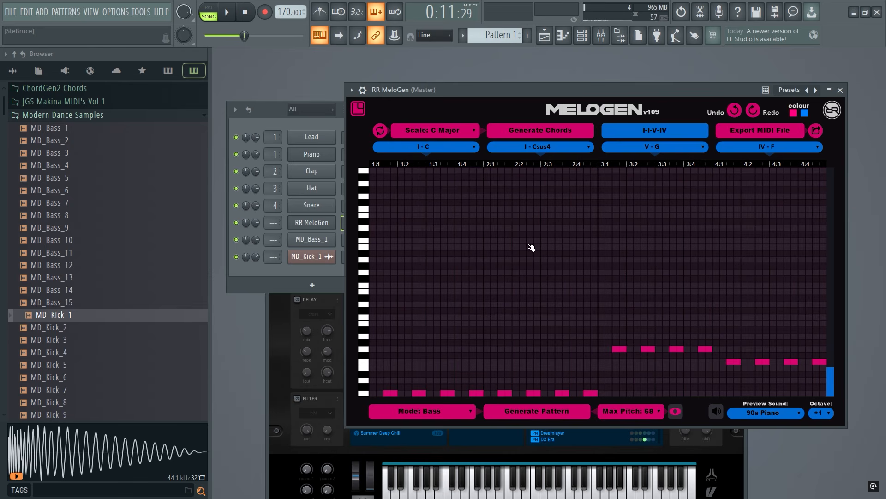
# Step: Return to the playlist, show the whole arrangement and play it from bar 1
pyautogui.press('F5')
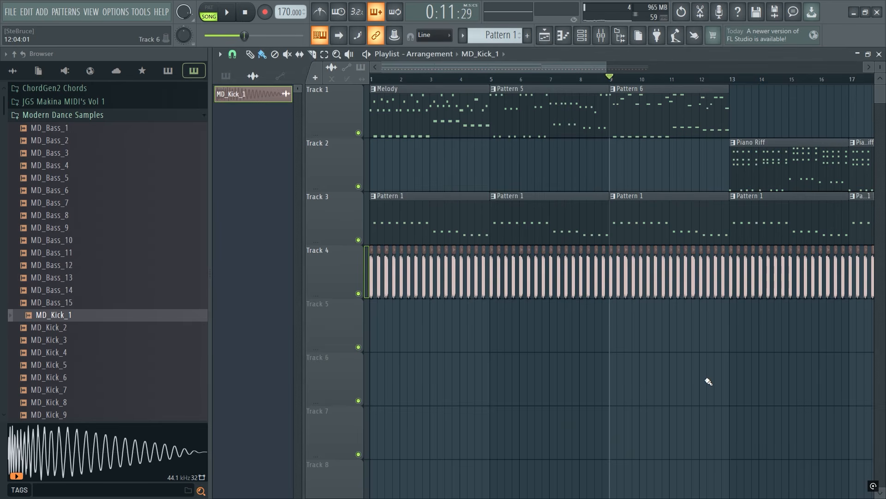
pyautogui.scroll(-6, 701, 375)
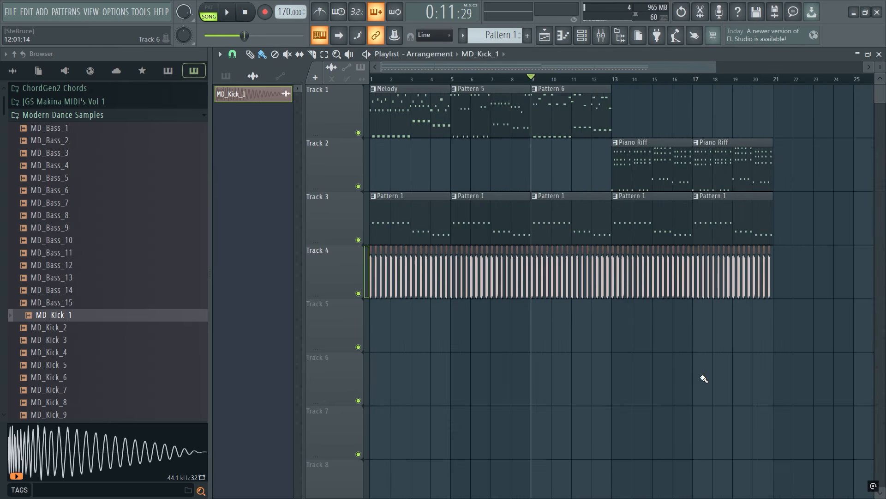
pyautogui.scroll(-1, 703, 378)
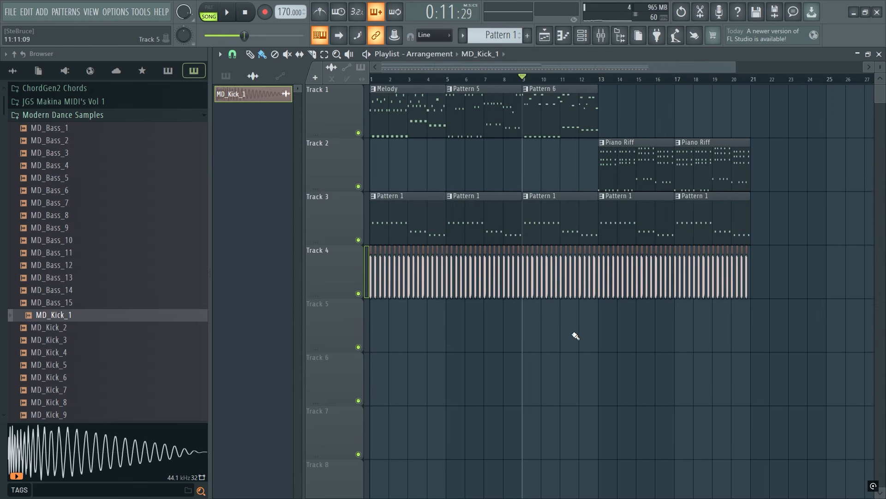
pyautogui.press('space')
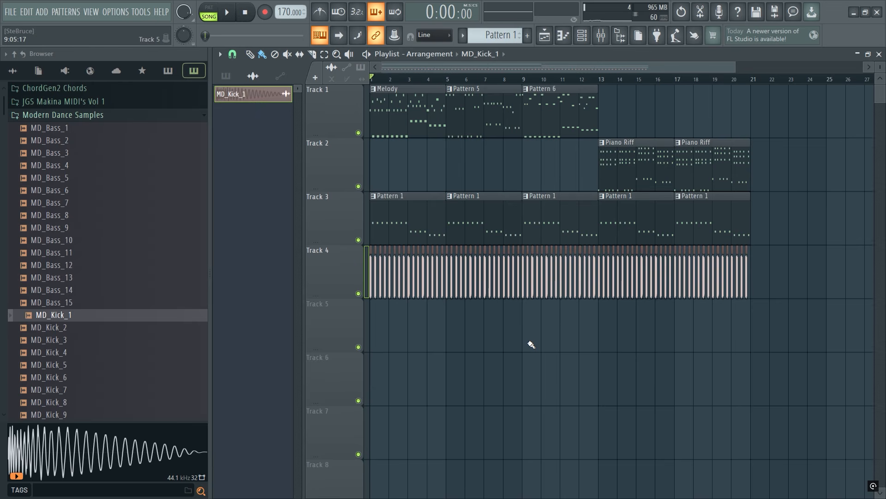
pyautogui.press('space')
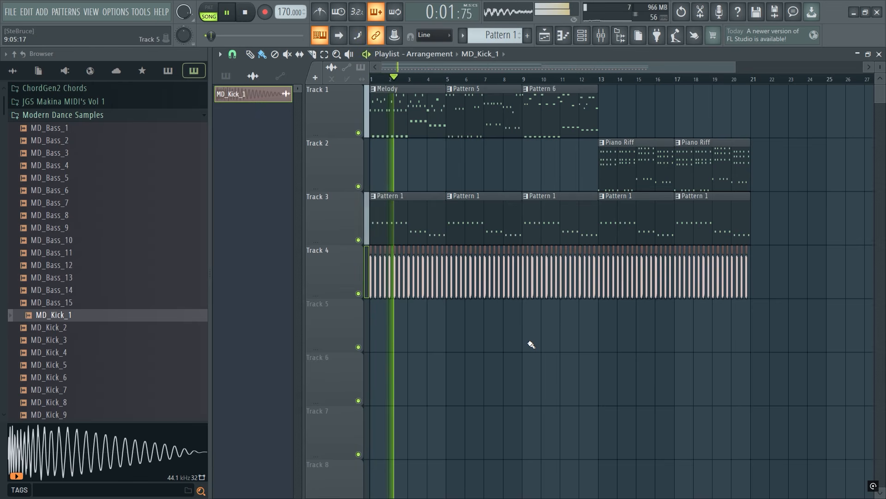